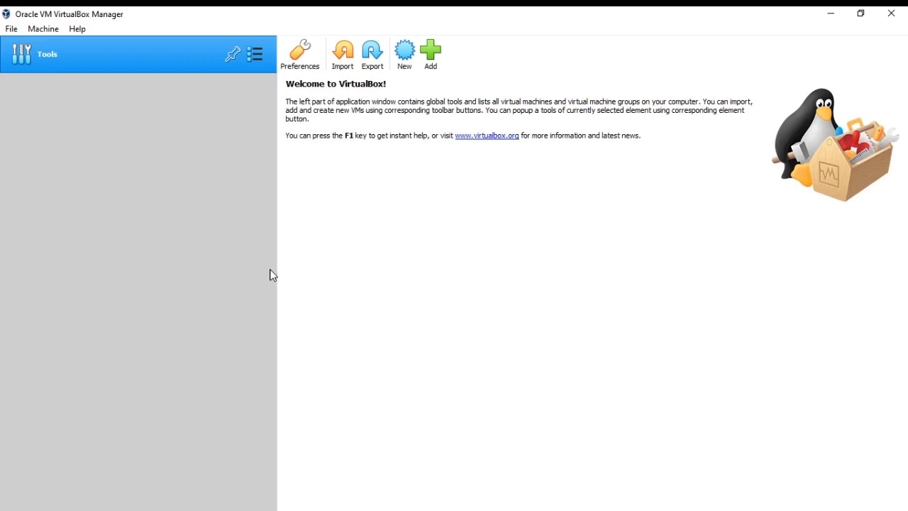
Step: Create a new virtual machine named 'windows 98' with its version set to Windows 98
click(399, 56)
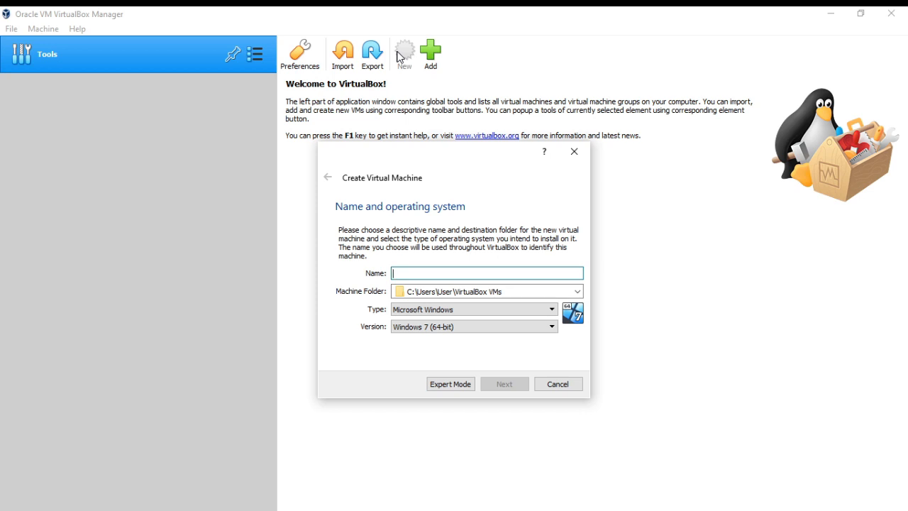
text(w)
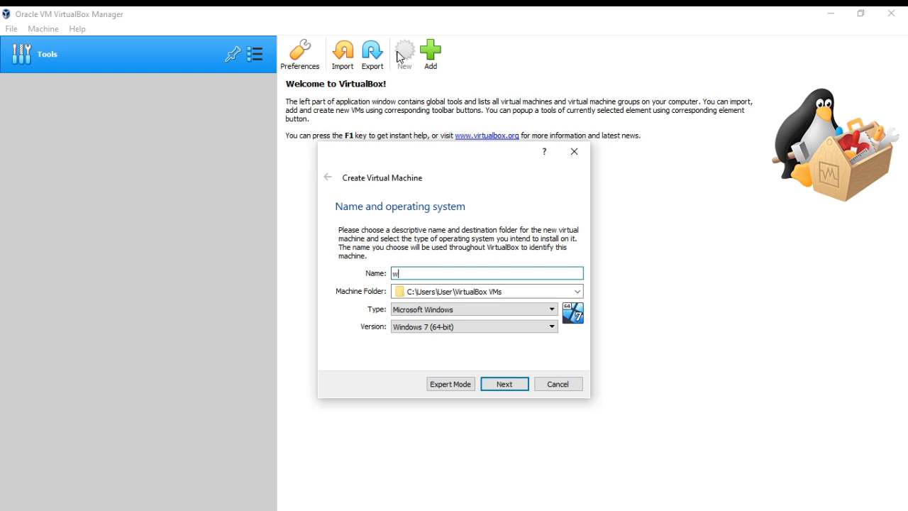
text(indows 98)
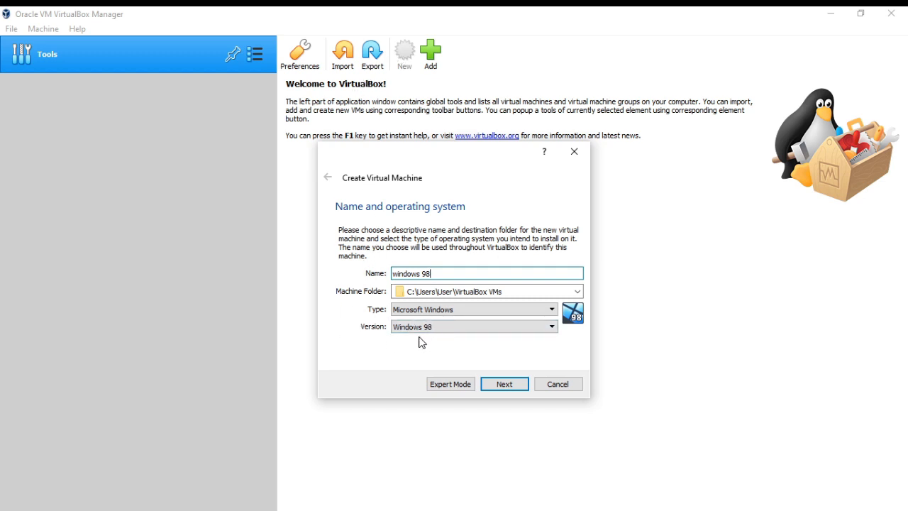
click(503, 389)
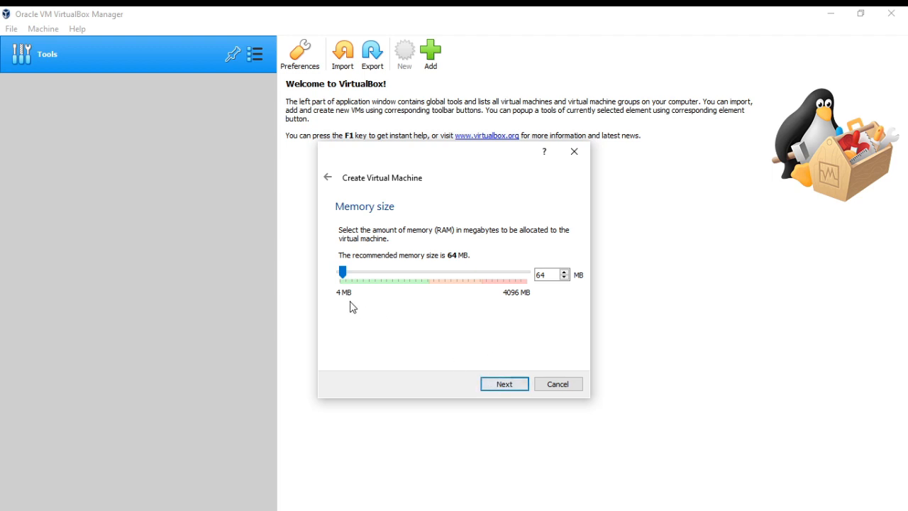
Step: Set the machine's memory to 256 MB and choose to create a new virtual hard disk now
drag(343, 271, 351, 275)
click(497, 386)
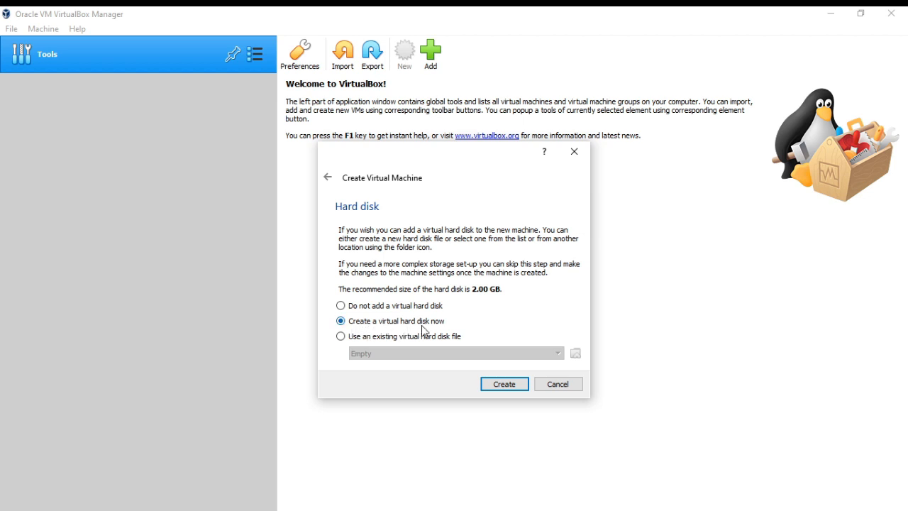
click(488, 388)
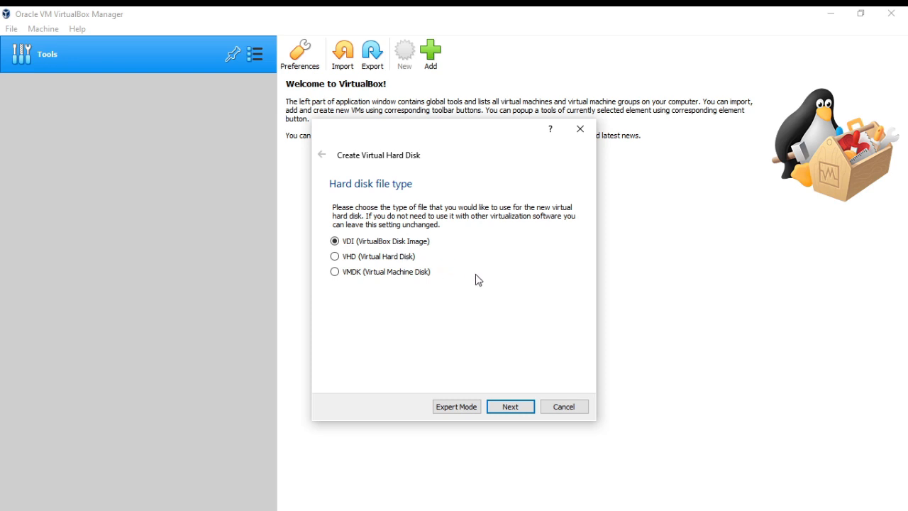
Step: Create a dynamically allocated 2.00 GB VDI disk for the windows 98 machine
click(500, 410)
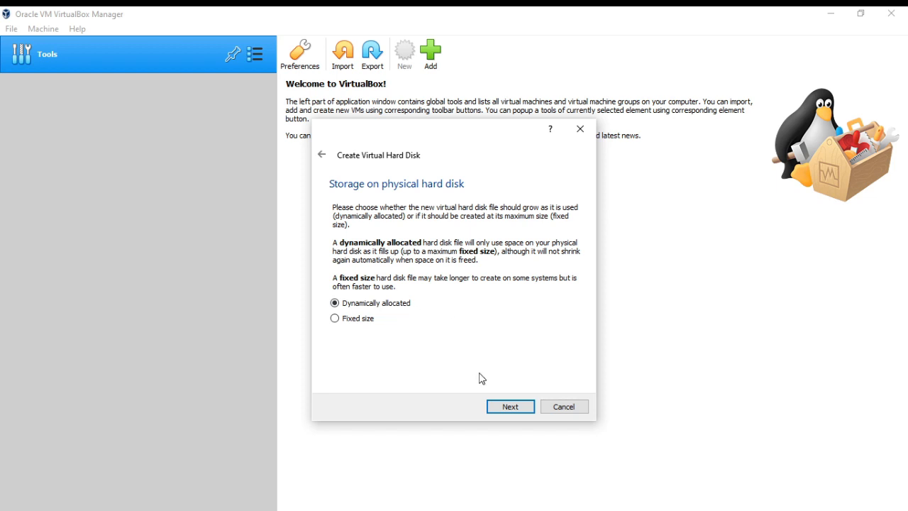
click(502, 409)
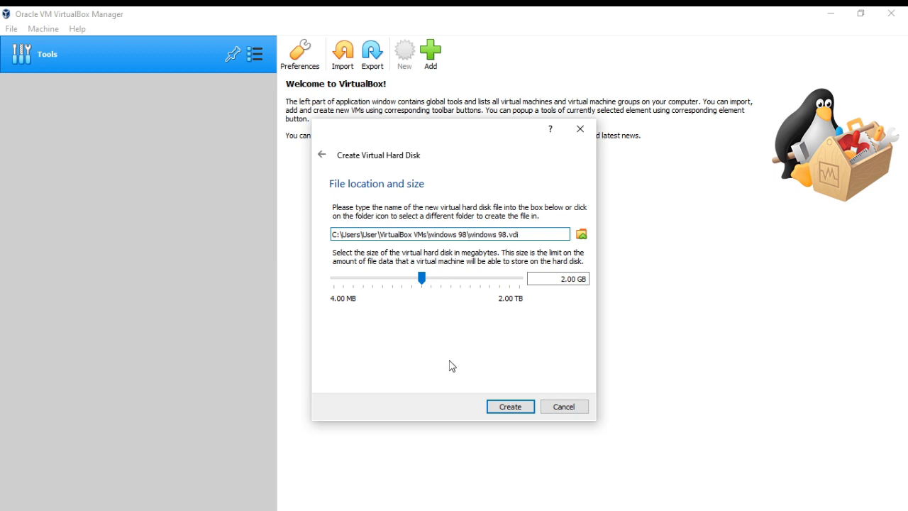
click(509, 407)
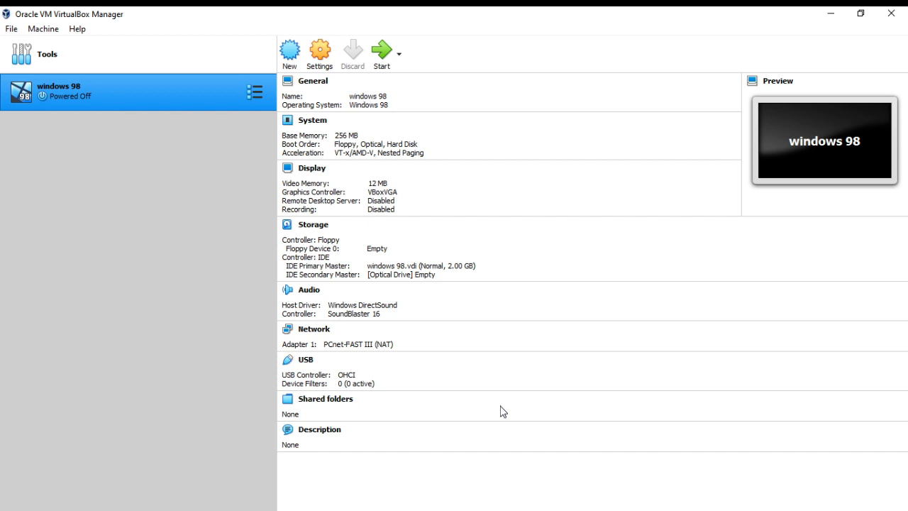
Step: In the windows 98 machine's System settings, move Optical above Floppy in the boot order
click(323, 53)
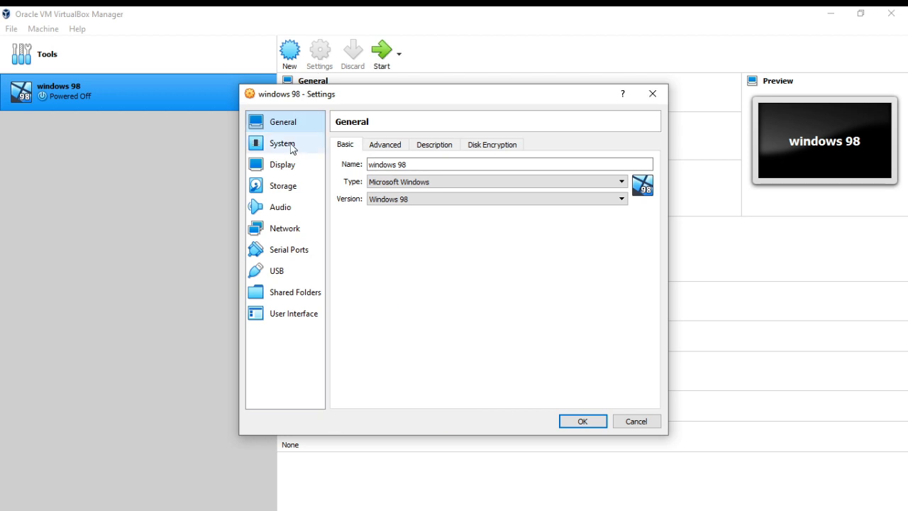
click(293, 145)
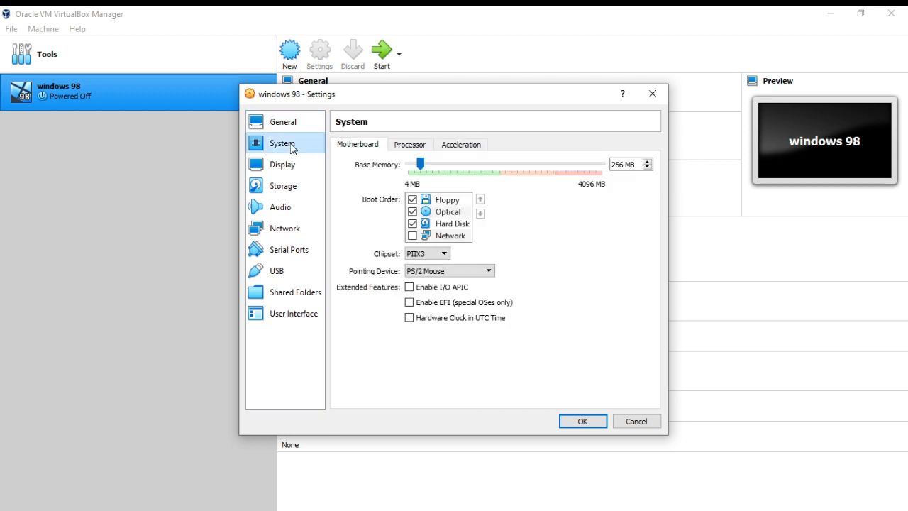
click(423, 213)
click(480, 201)
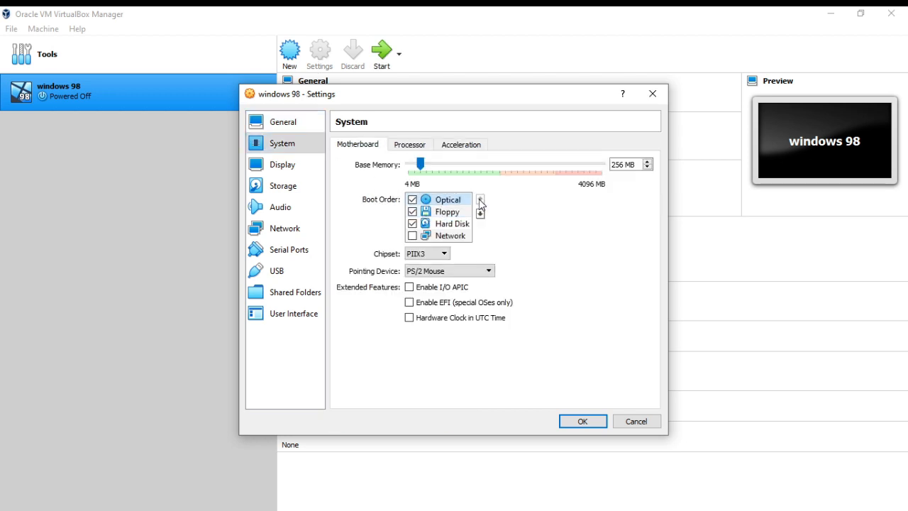
Step: Insert windows98se.iso from the YANG FIX OS folder into the empty optical drive and save
click(303, 188)
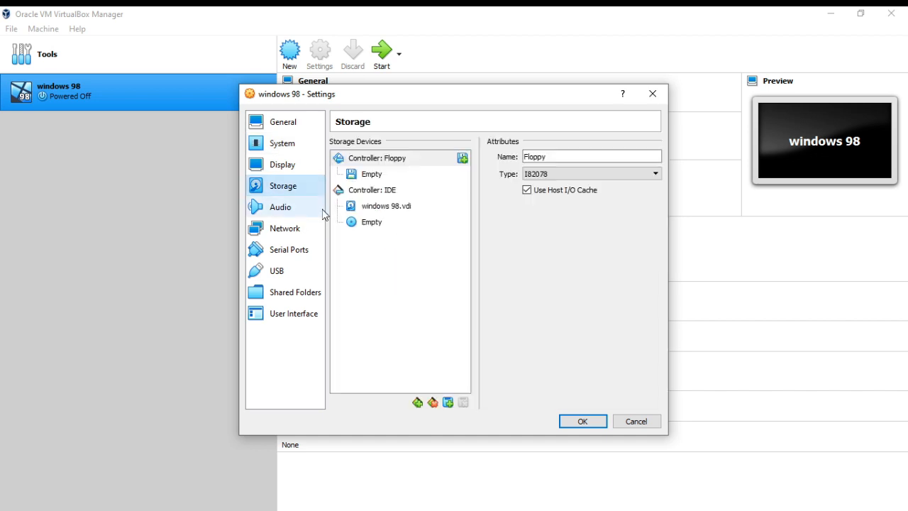
click(361, 222)
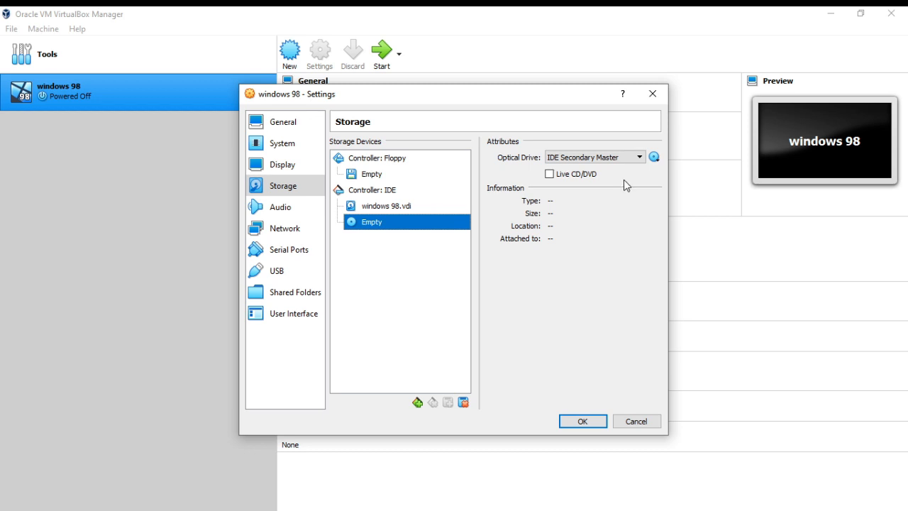
click(654, 157)
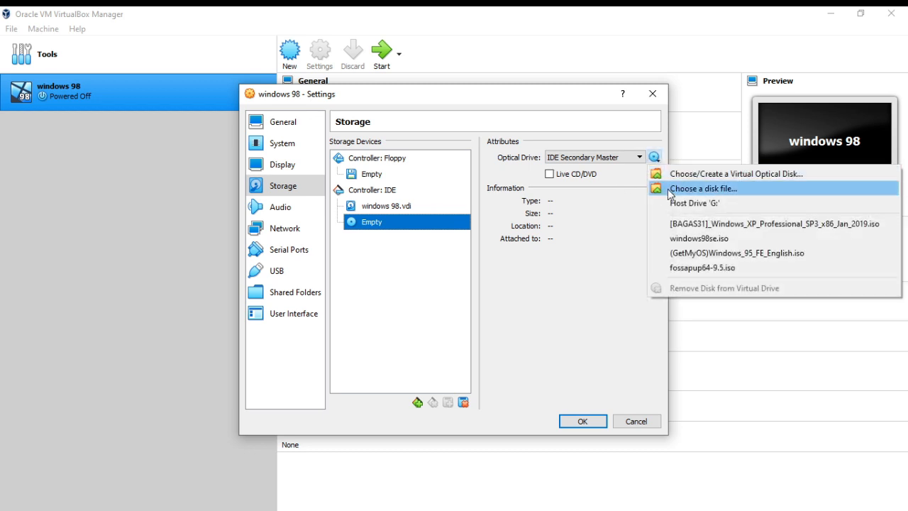
click(667, 189)
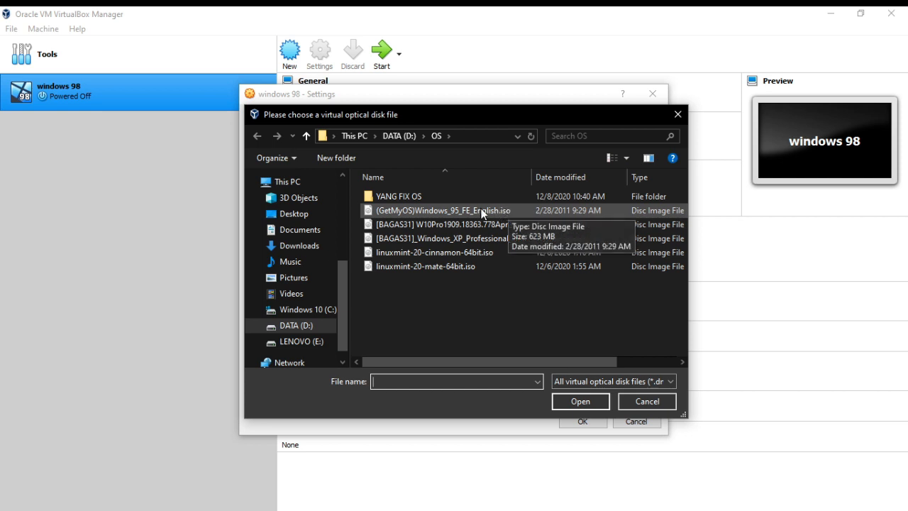
double_click(422, 197)
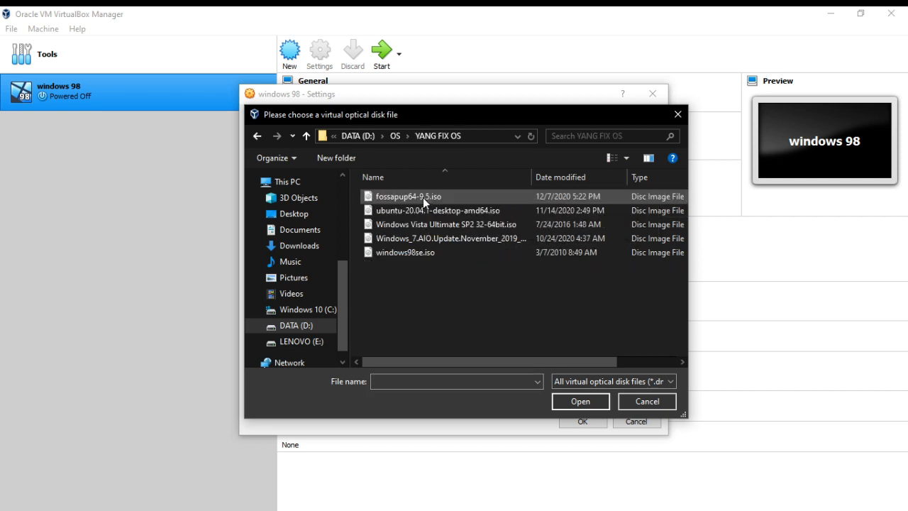
click(422, 252)
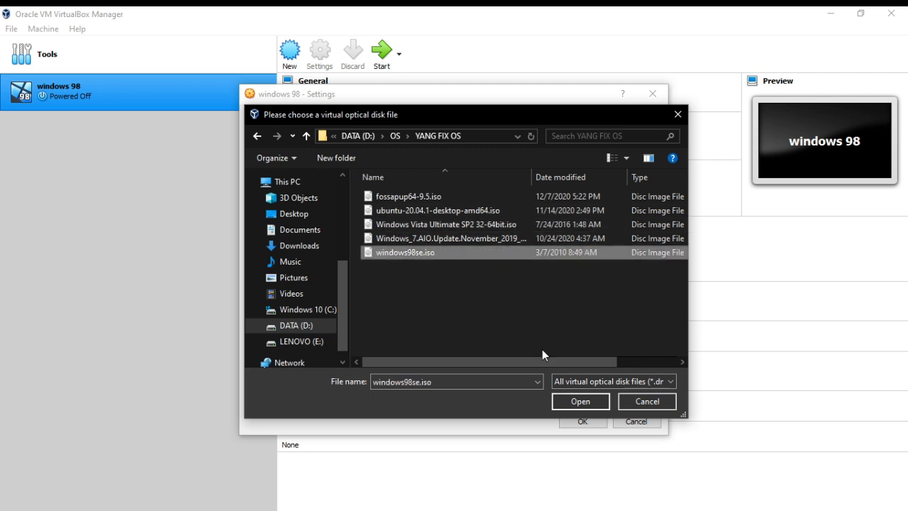
click(568, 399)
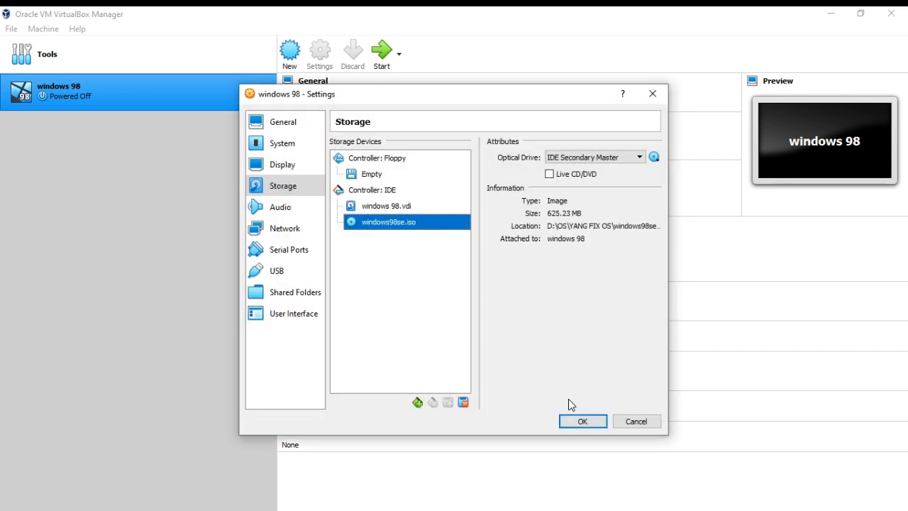
click(574, 422)
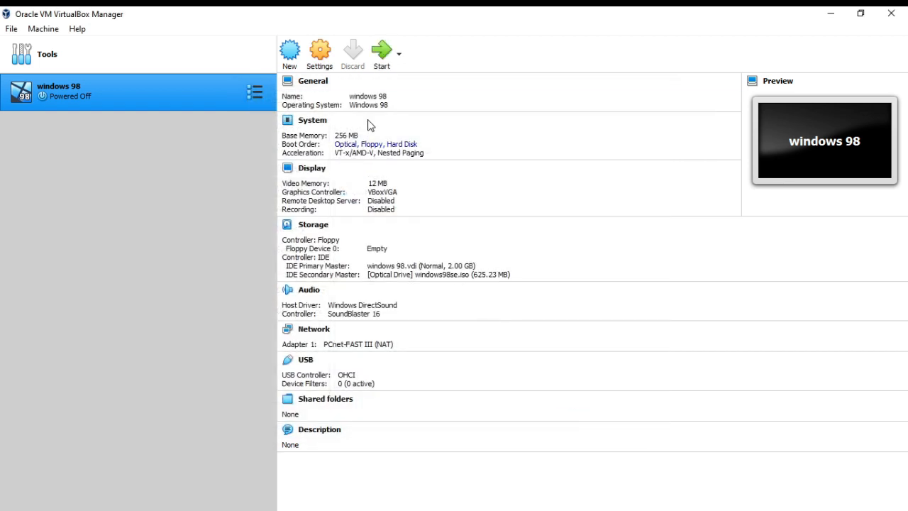
Step: Start the windows 98 machine with windows98se.iso chosen as the start-up disk
click(382, 53)
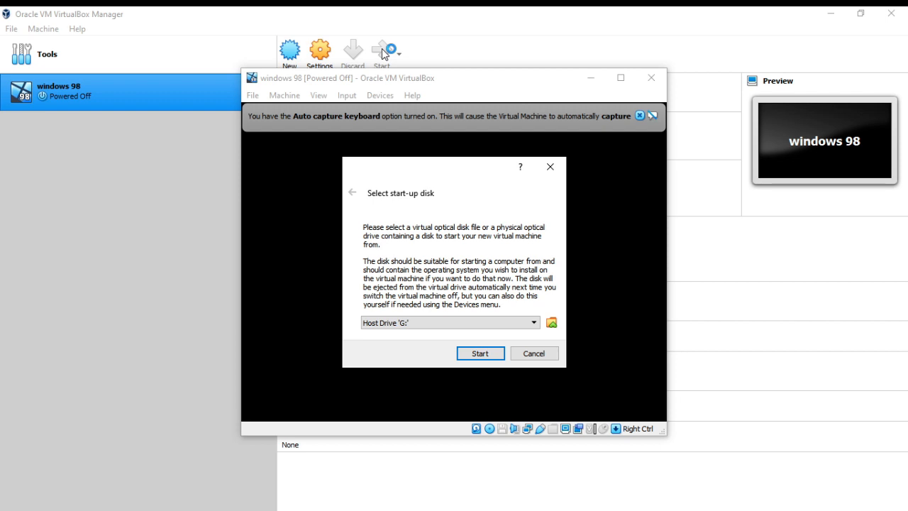
click(428, 323)
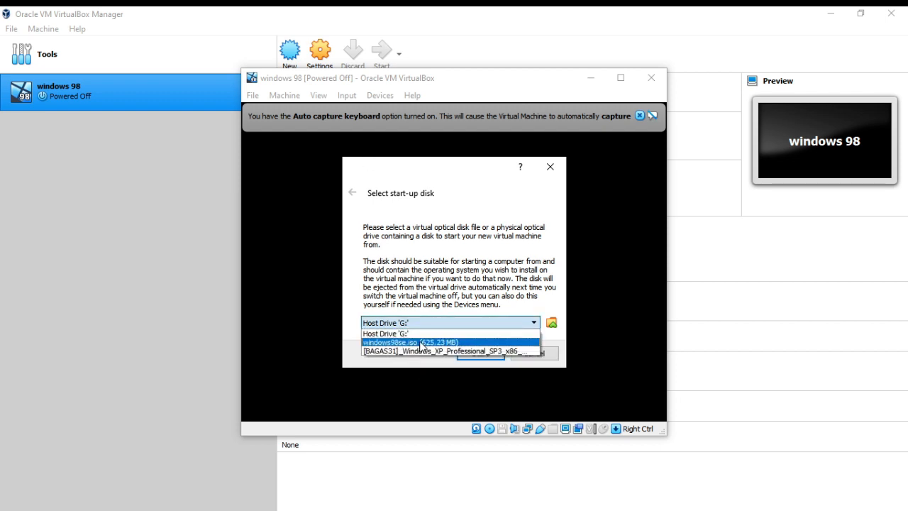
click(421, 343)
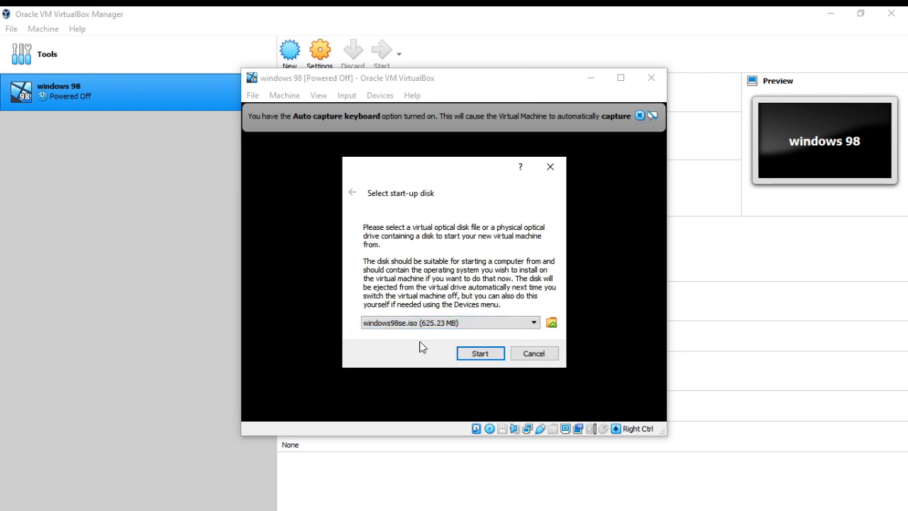
click(468, 354)
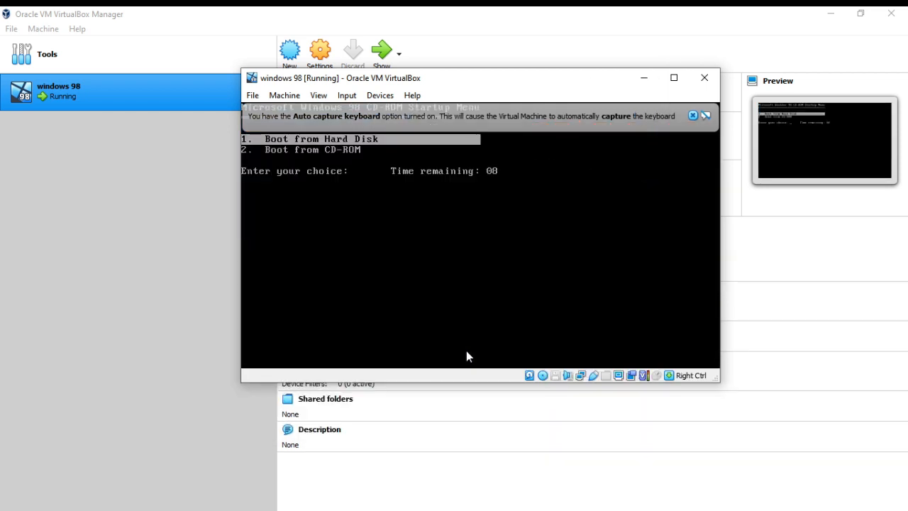
Step: Boot from CD-ROM, start Windows 98 Setup, configure the unallocated disk with large disk support, and restart
key(Down)
key(Return)
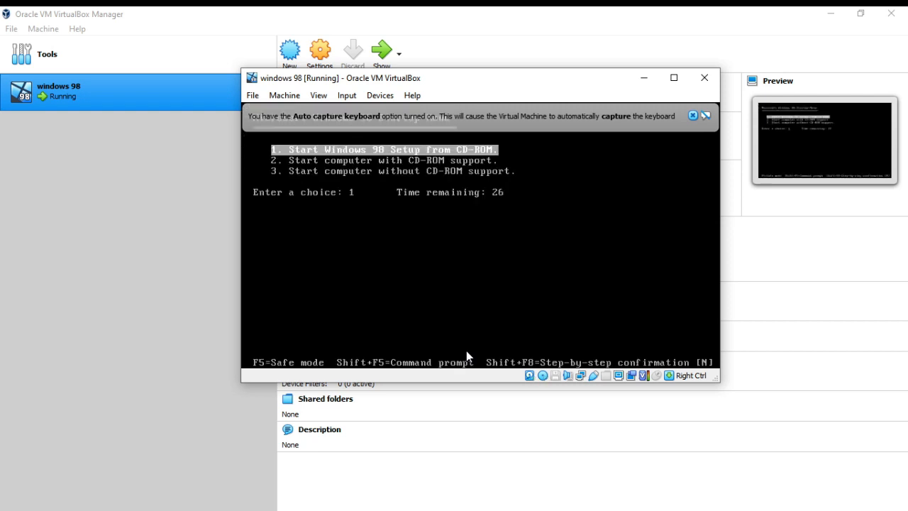
key(Return)
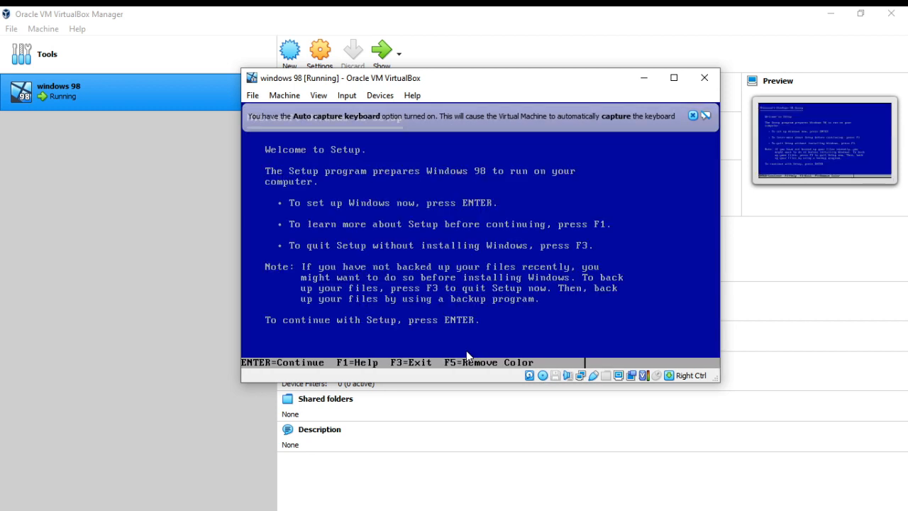
key(Return)
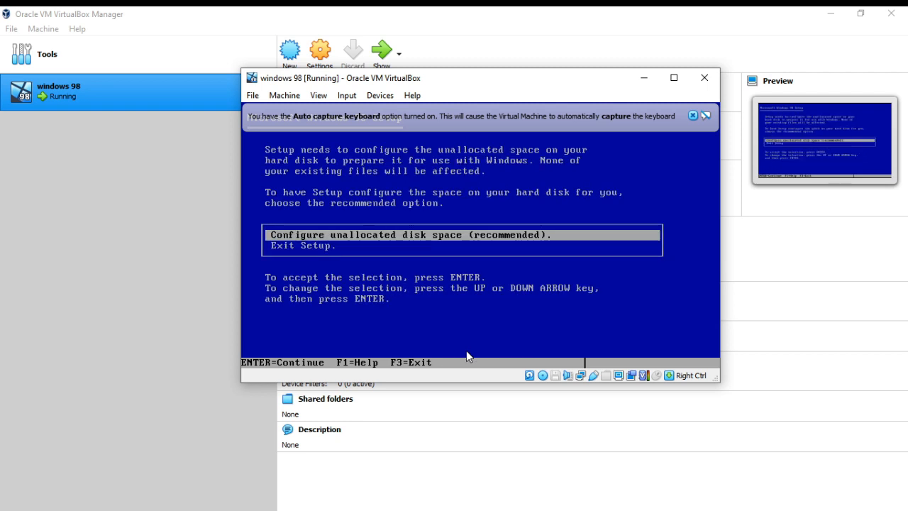
key(Return)
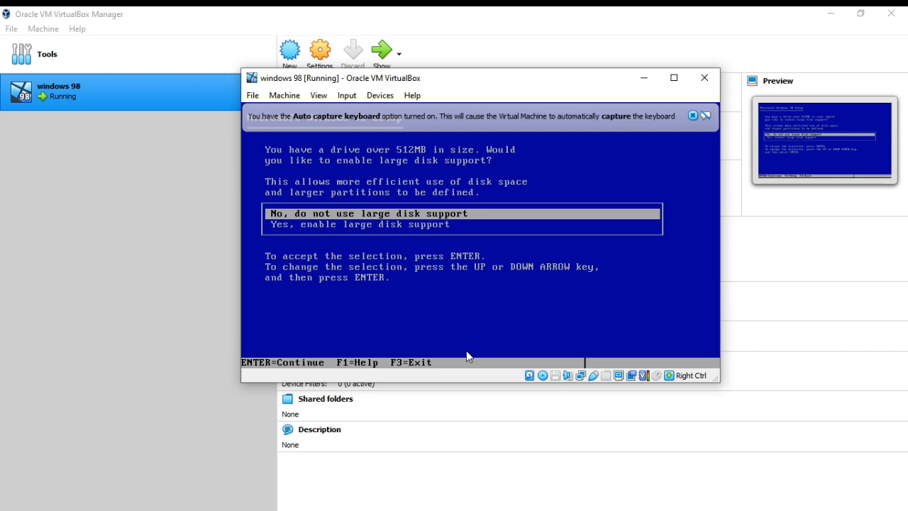
key(Return)
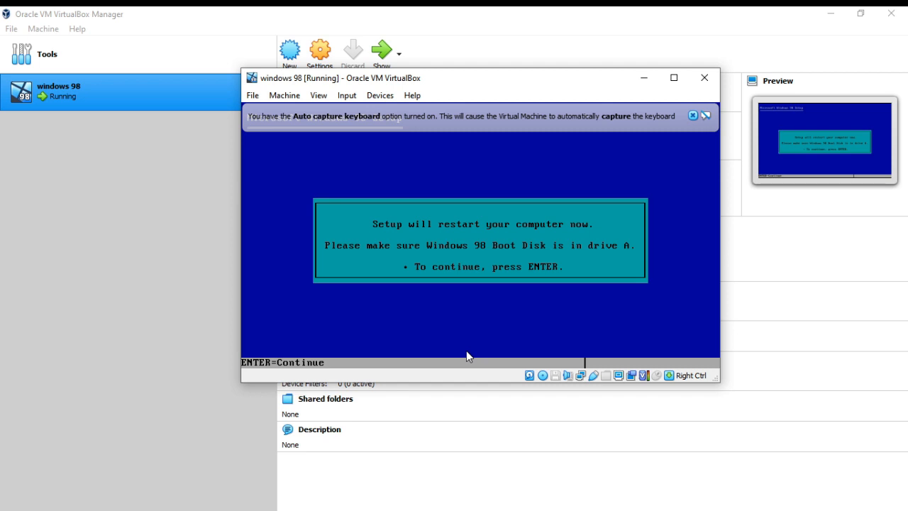
key(Return)
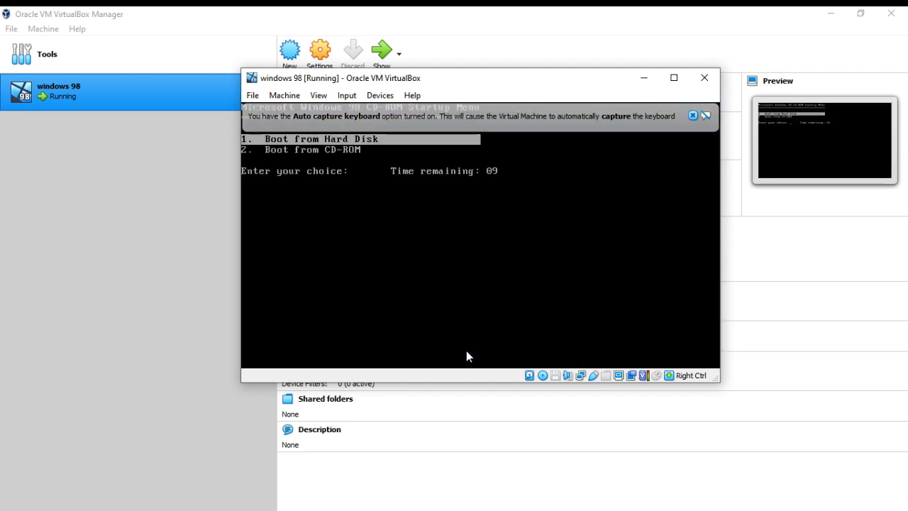
Step: Boot from the Windows 98 CD again, start Setup from CD-ROM, and pass the system check
key(Down)
key(Return)
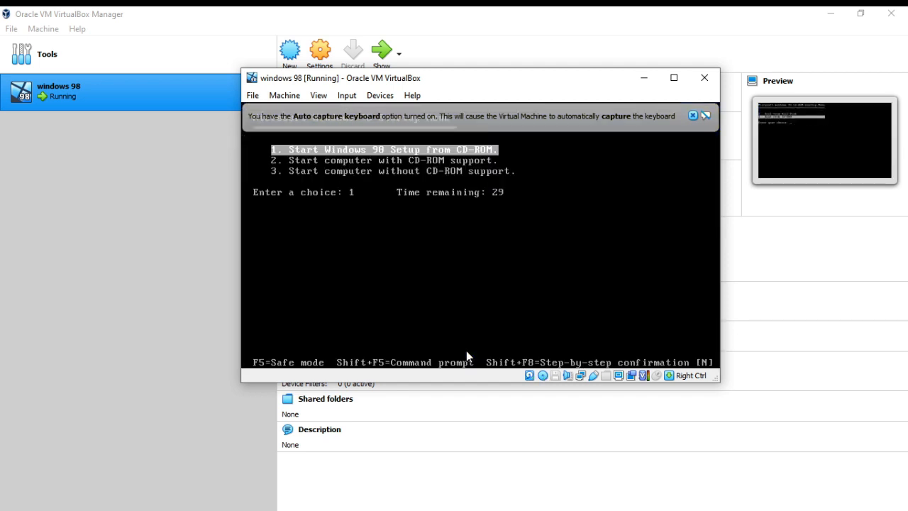
key(Return)
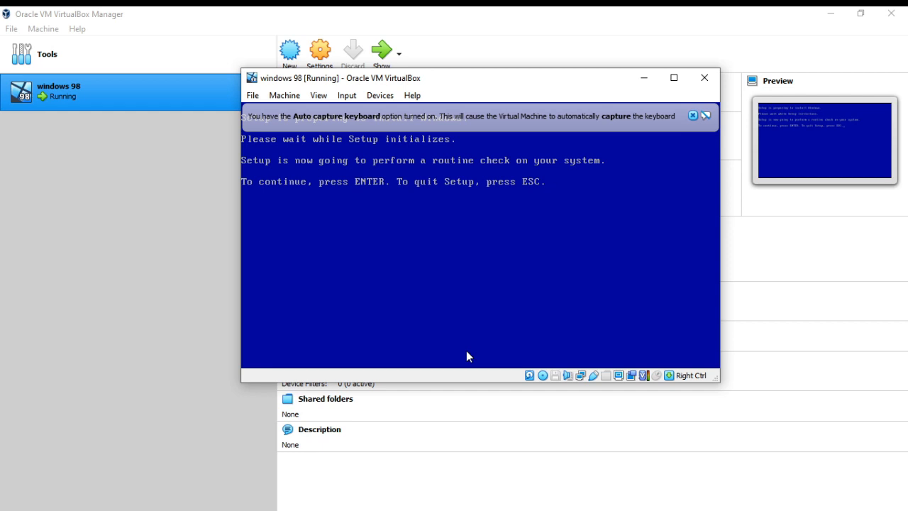
key(Return)
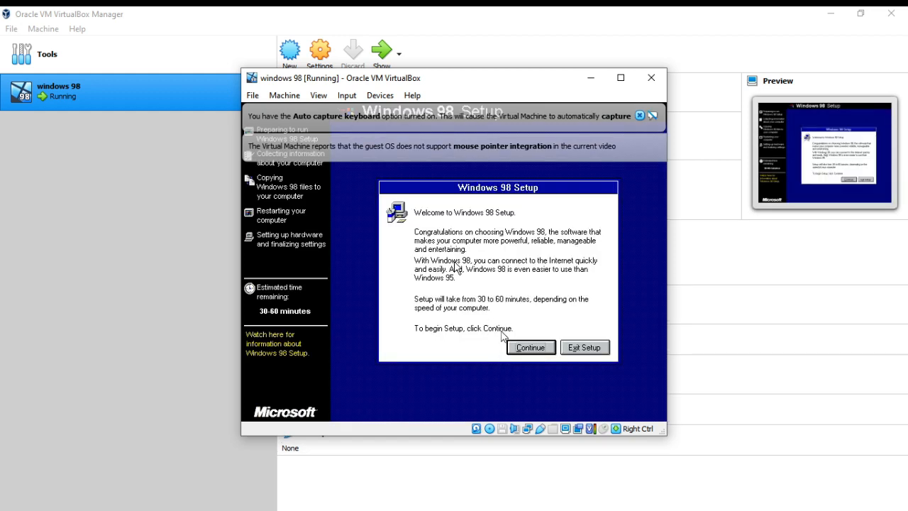
Step: Continue past the welcome screen, keeping C:\WINDOWS, Typical setup and the recommended components
click(528, 351)
click(534, 351)
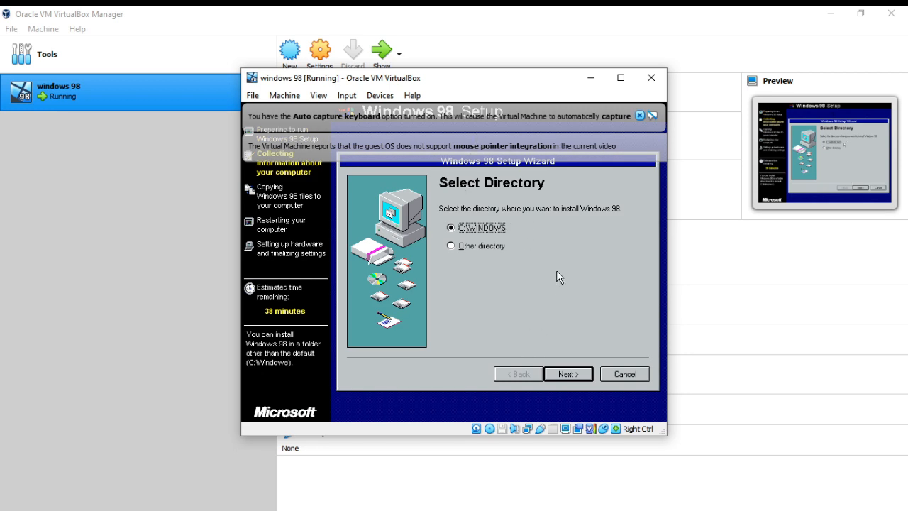
click(561, 376)
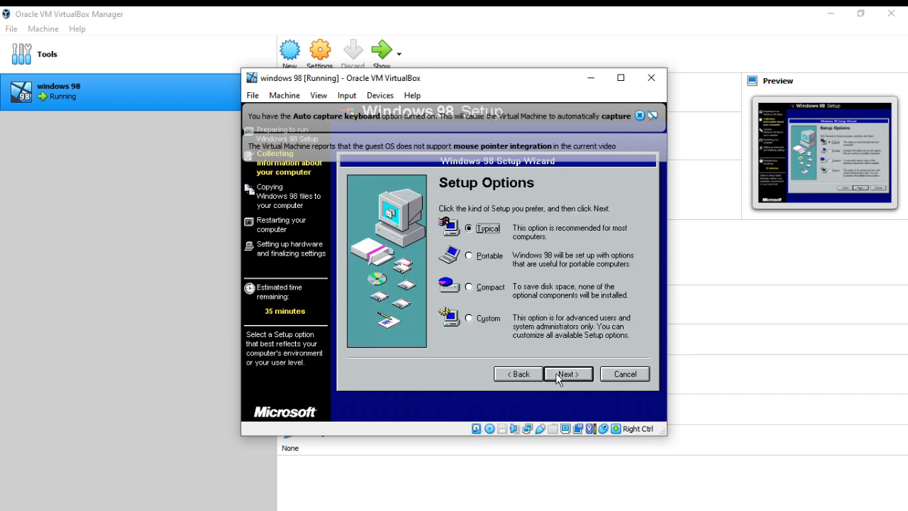
click(557, 374)
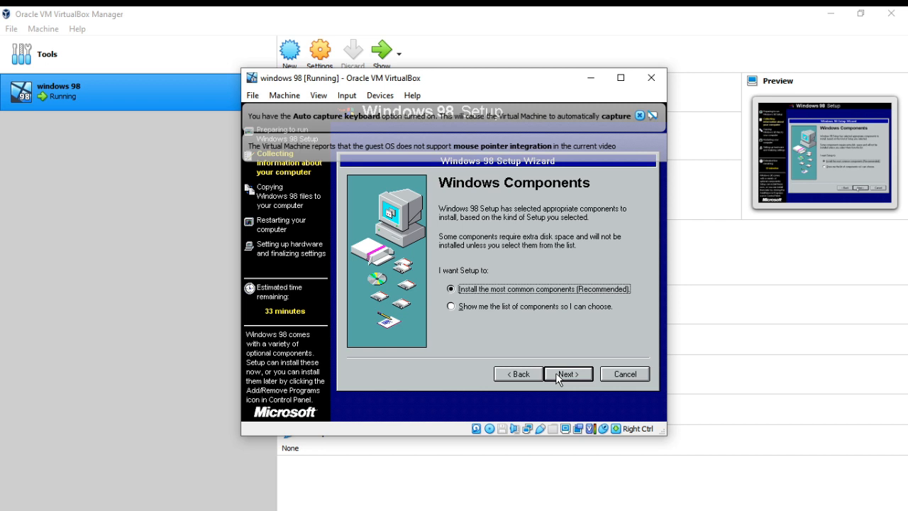
click(557, 376)
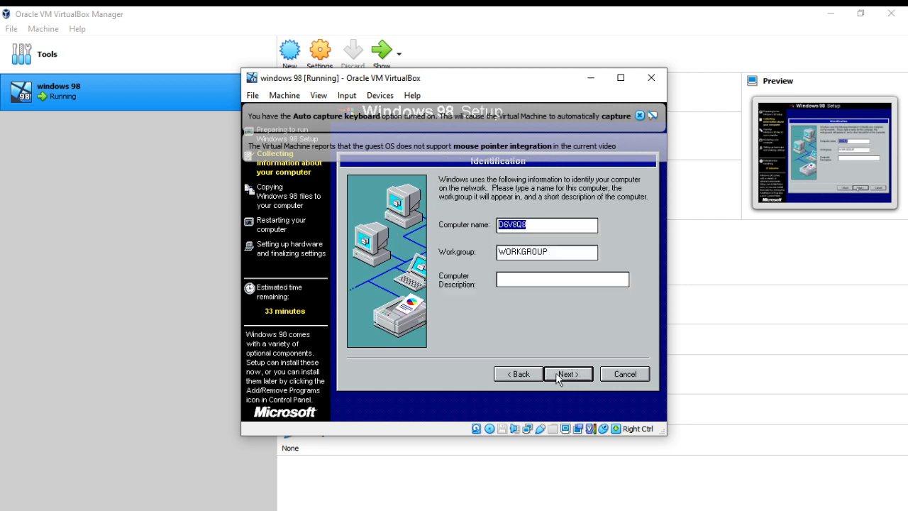
Step: Replace the suggested computer name with a new one and choose Indonesia as the location
key(BackSpace)
text(RAISYA)
click(565, 376)
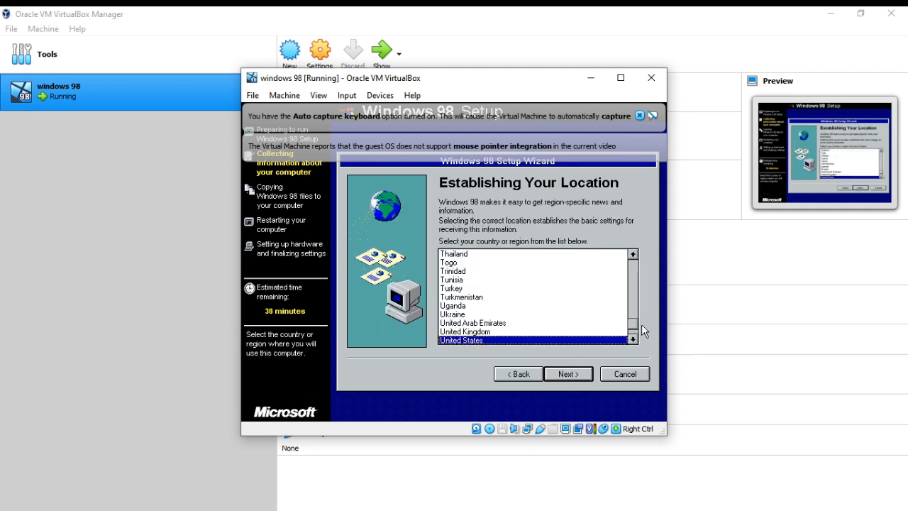
drag(636, 328, 633, 291)
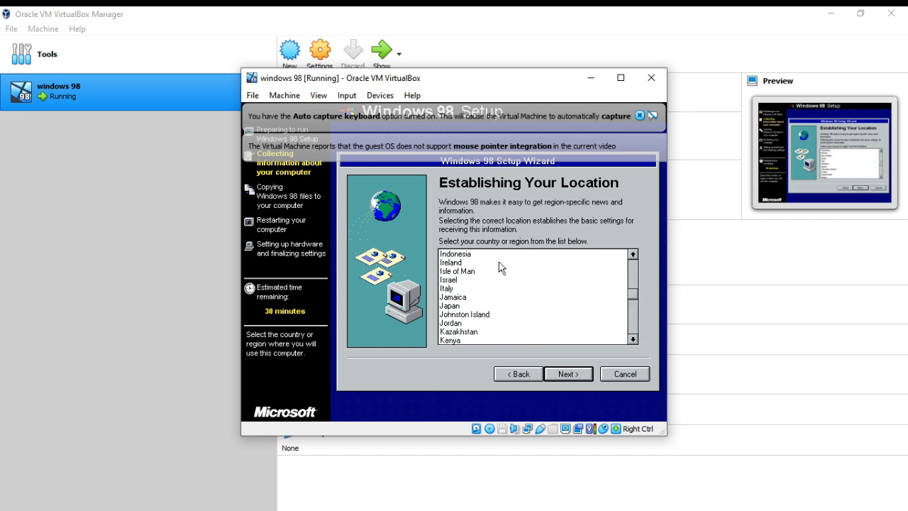
click(454, 254)
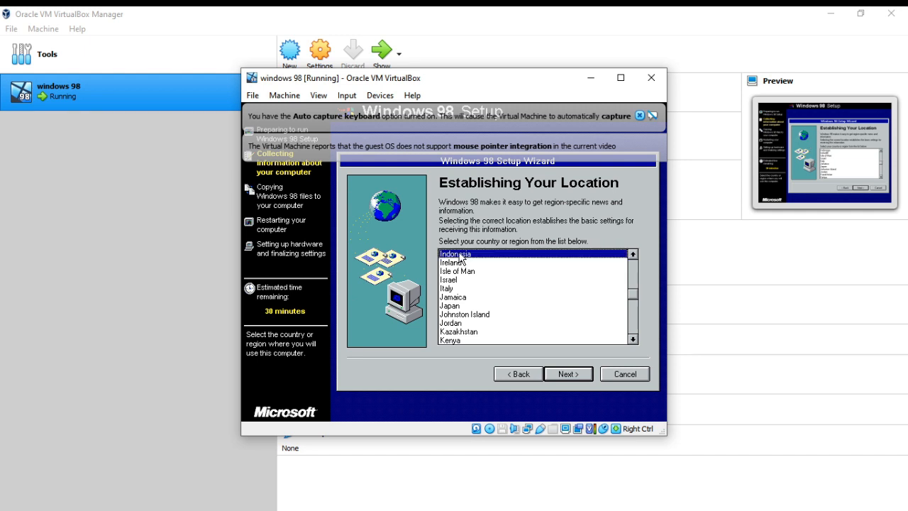
click(574, 374)
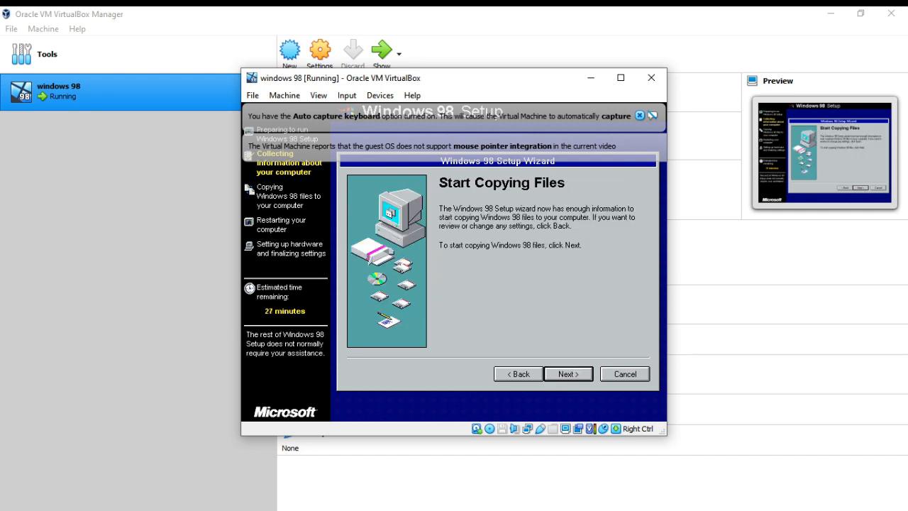
Step: Let Setup copy the Windows 98 files, then dismiss the pointer-integration notice
click(575, 374)
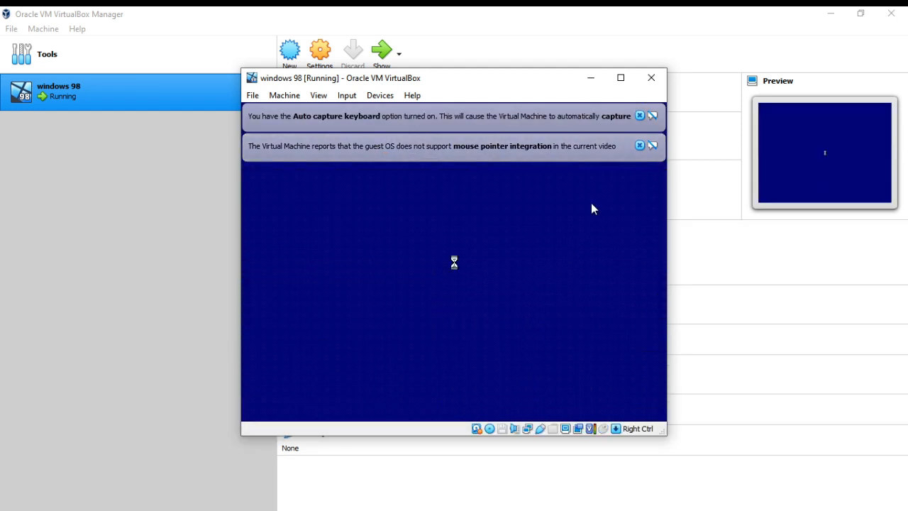
click(640, 145)
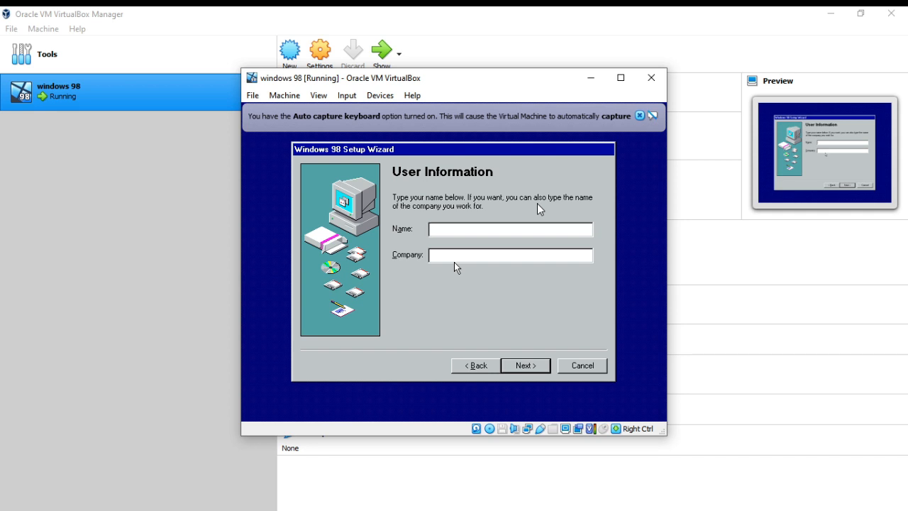
Step: Enter the user's name on the User Information page and continue to the license agreement
text(Raisya)
click(526, 362)
click(525, 365)
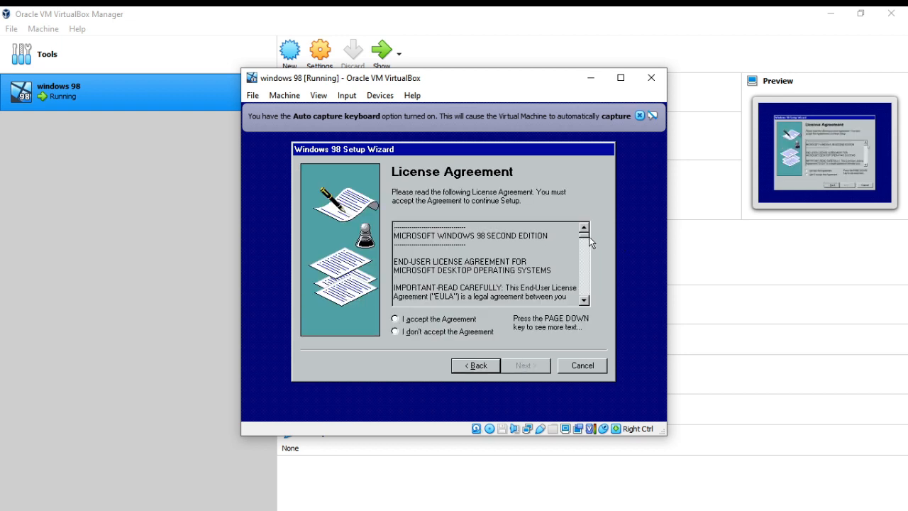
Step: Scroll through the license text, accept the agreement, and proceed to the product key page
drag(585, 235, 584, 279)
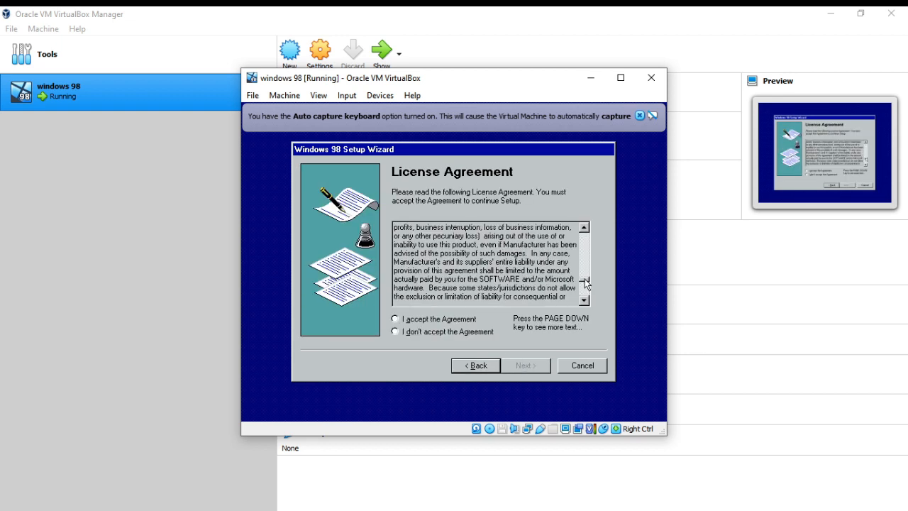
click(394, 318)
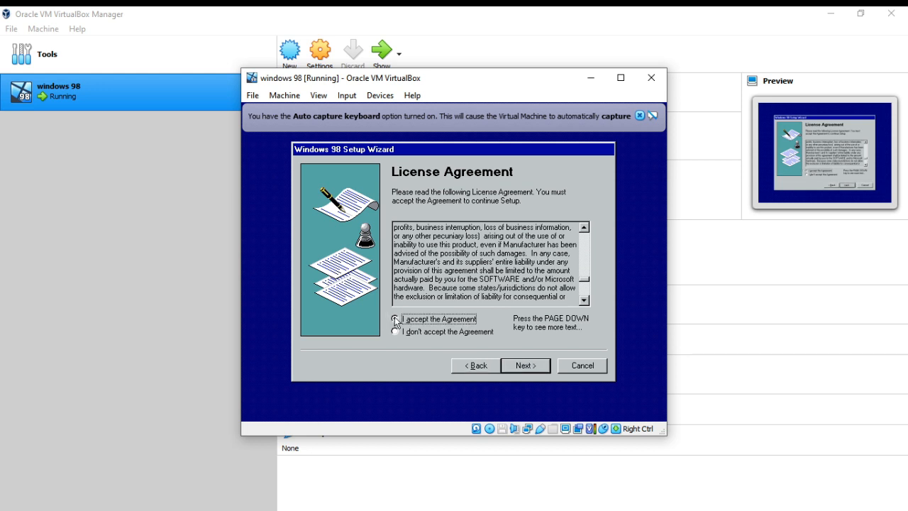
click(516, 363)
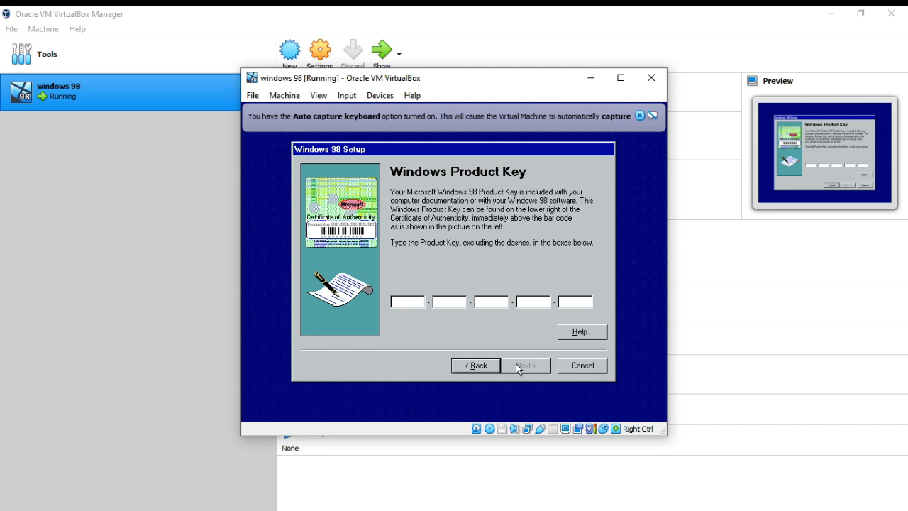
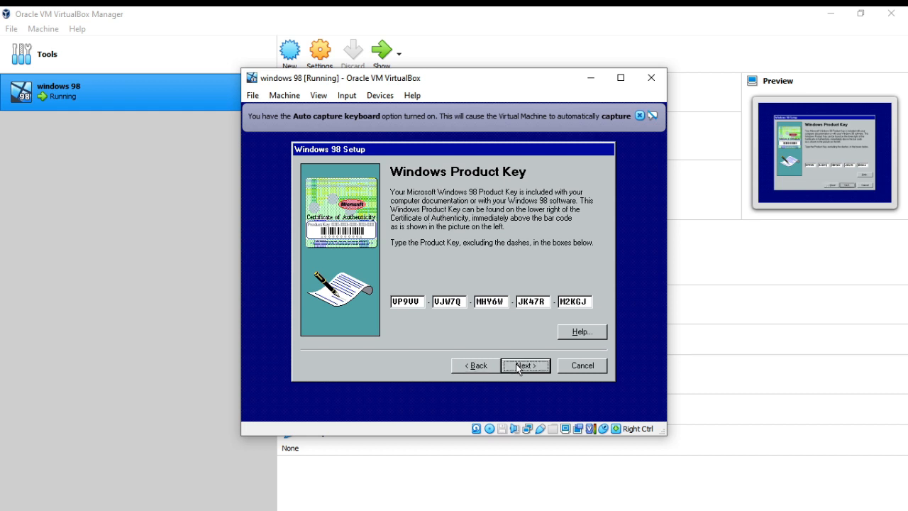
Step: Enter the Windows 98 product key in the five boxes and complete the Setup Wizard
click(520, 366)
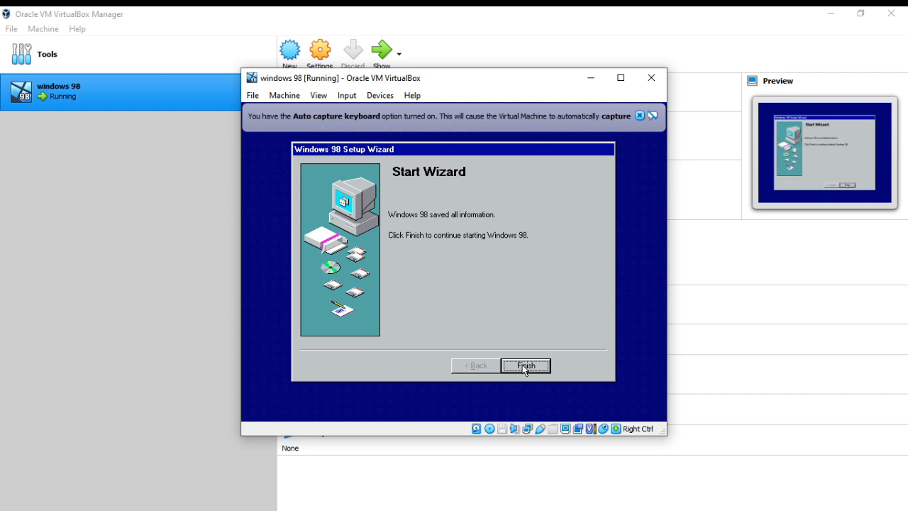
click(525, 366)
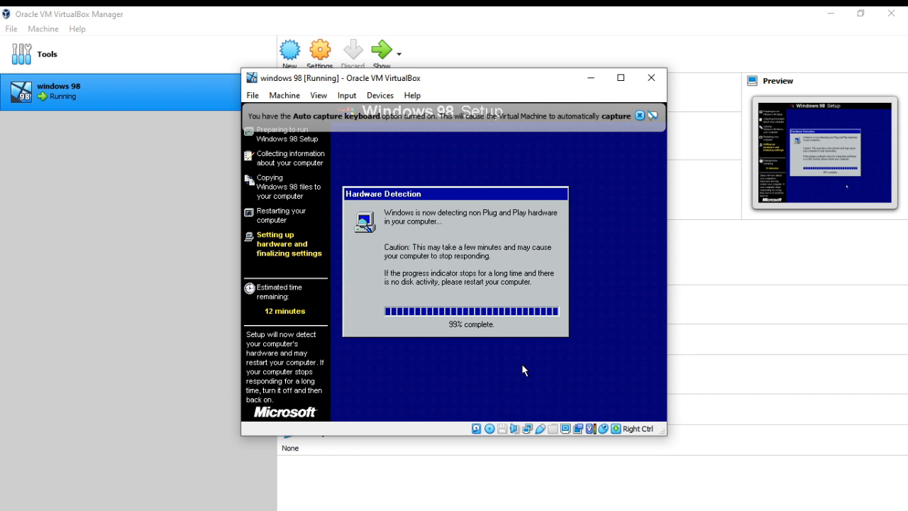
Step: Restart the guest, then dismiss the Explorer error and the SHELL32.DLL error
key(Return)
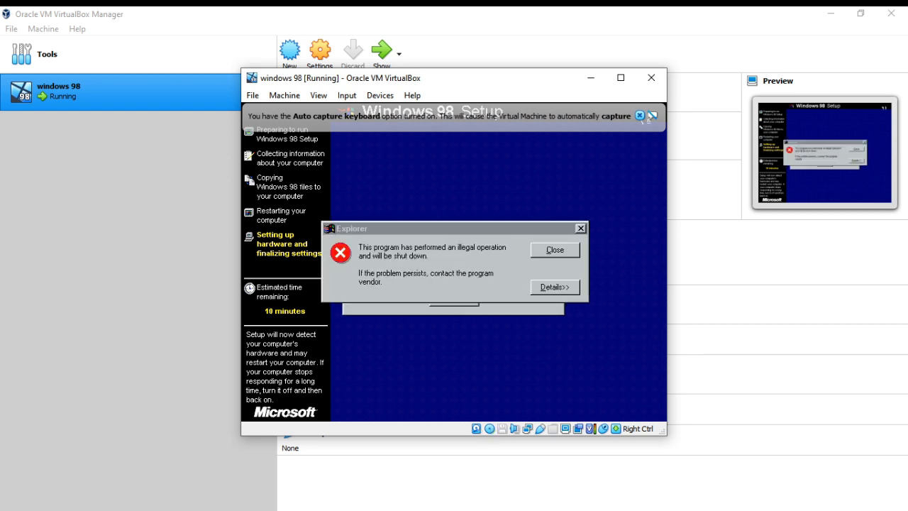
click(555, 250)
click(465, 298)
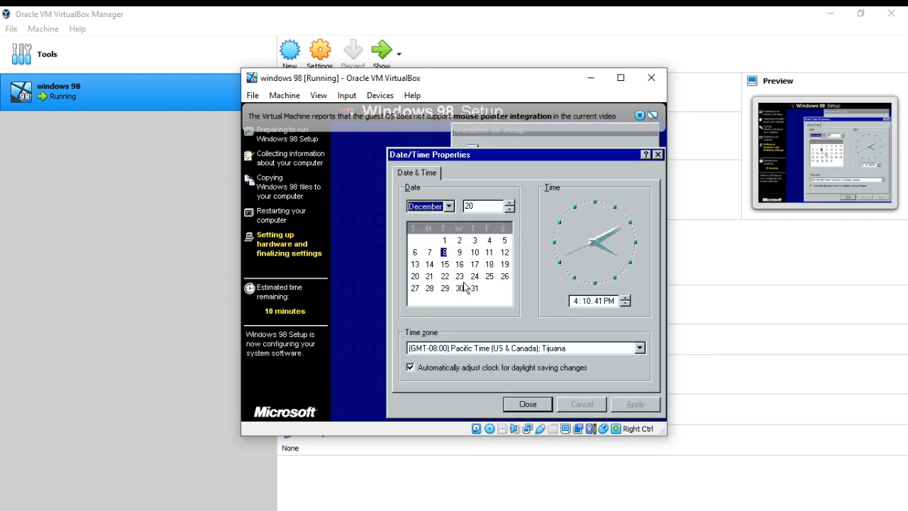
Step: Set the time zone to (GMT+07:00) Bangkok, Hanoi, Jakarta, apply it and close Date/Time Properties
click(639, 348)
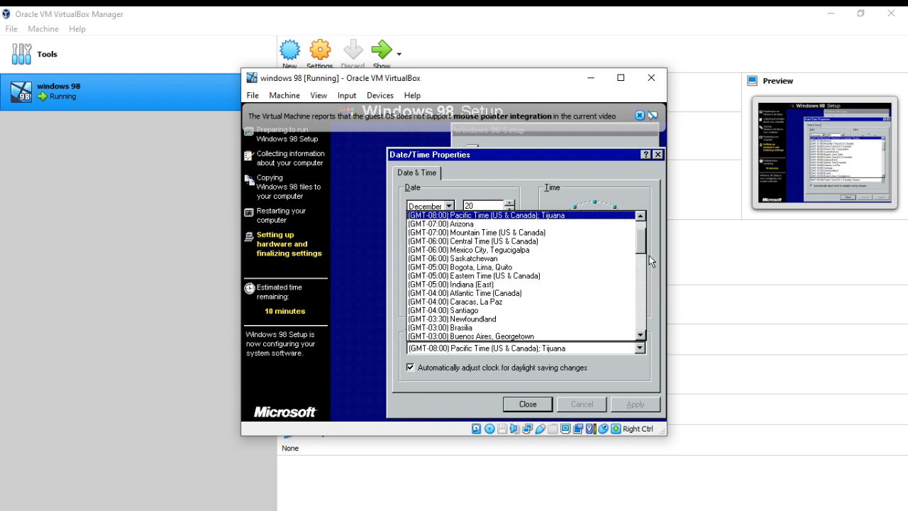
scroll(521, 277, down, 4)
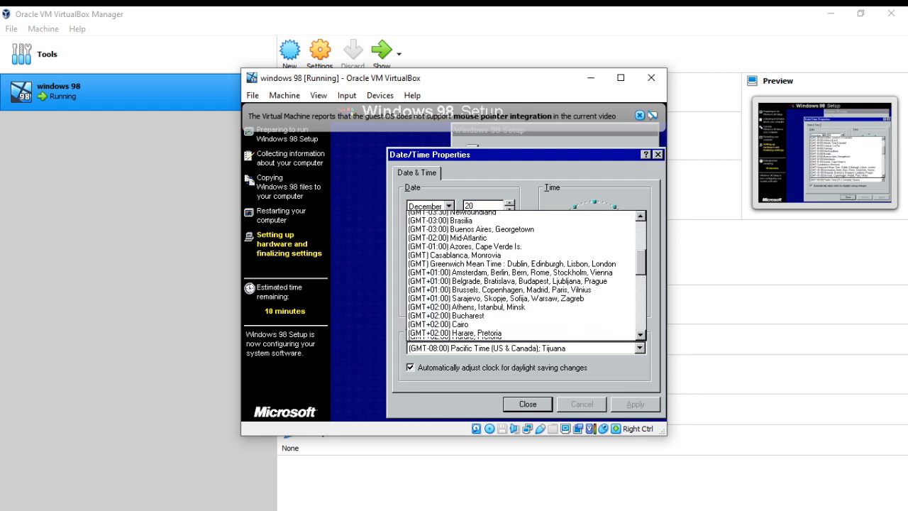
scroll(522, 277, down, 6)
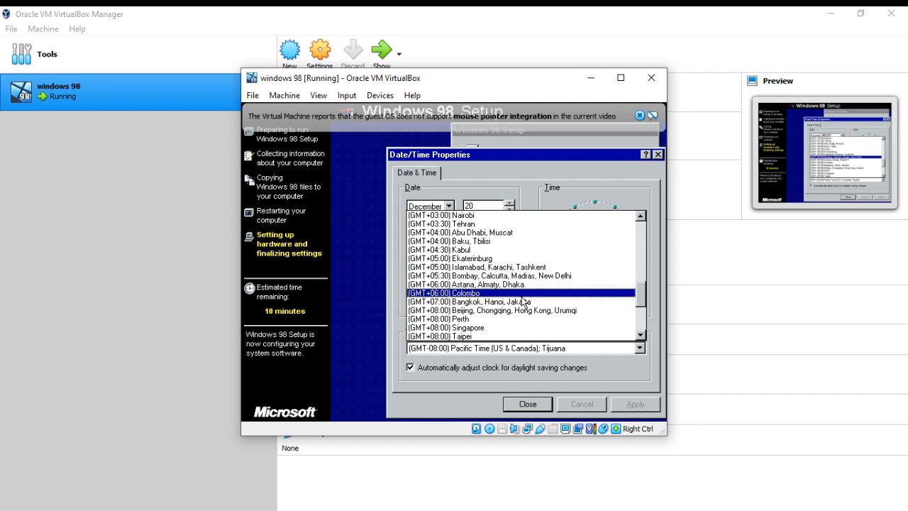
click(525, 302)
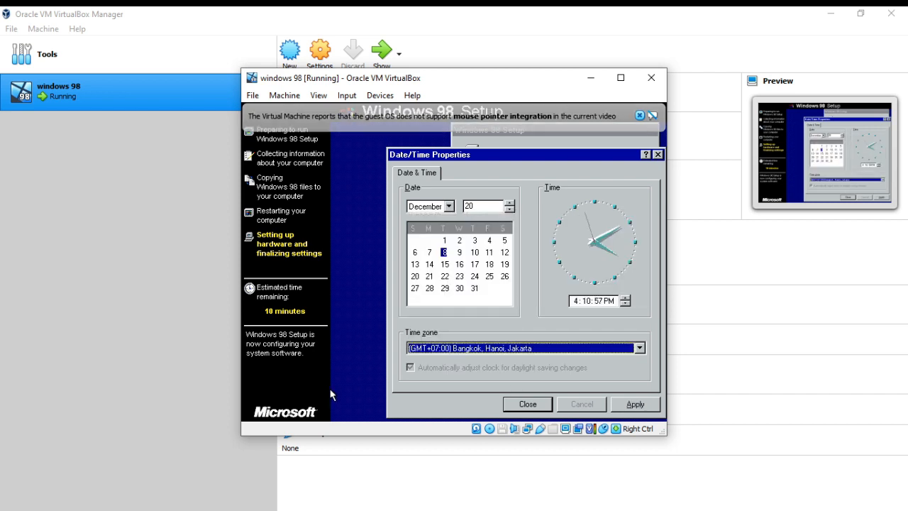
click(620, 404)
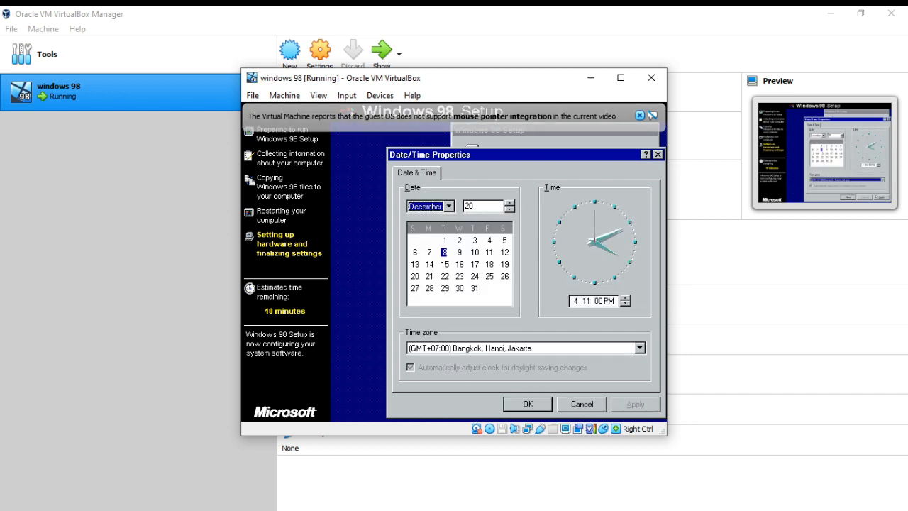
click(525, 403)
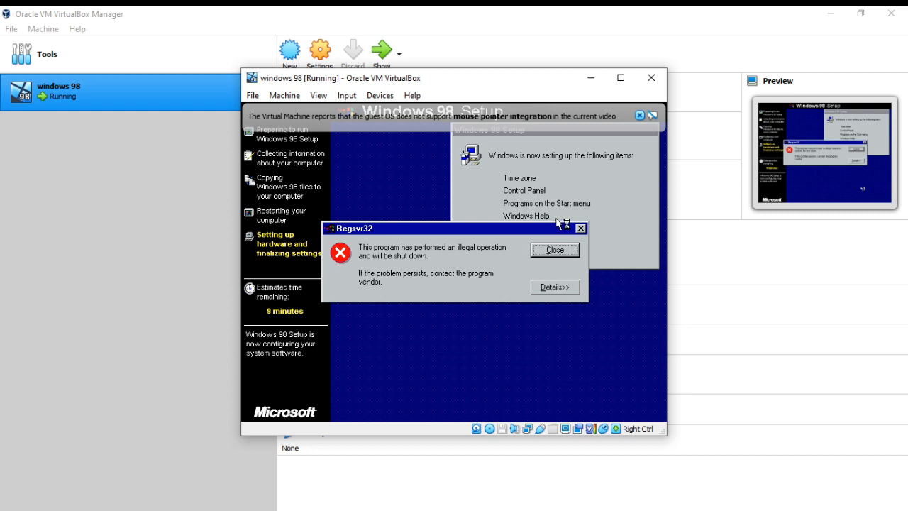
Step: Dismiss the repeated Regsvr32 errors and the Java Package Manager, missing DLL and devmgr32.dll errors
click(564, 254)
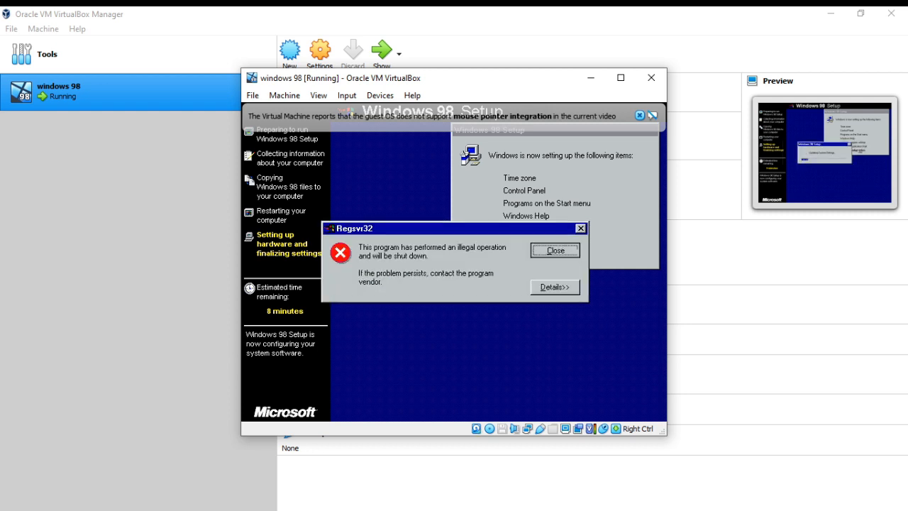
click(564, 252)
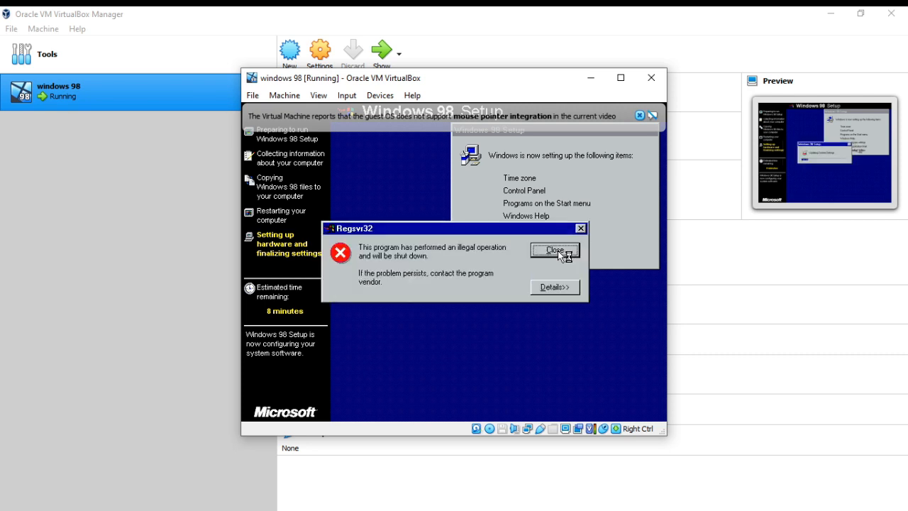
click(564, 253)
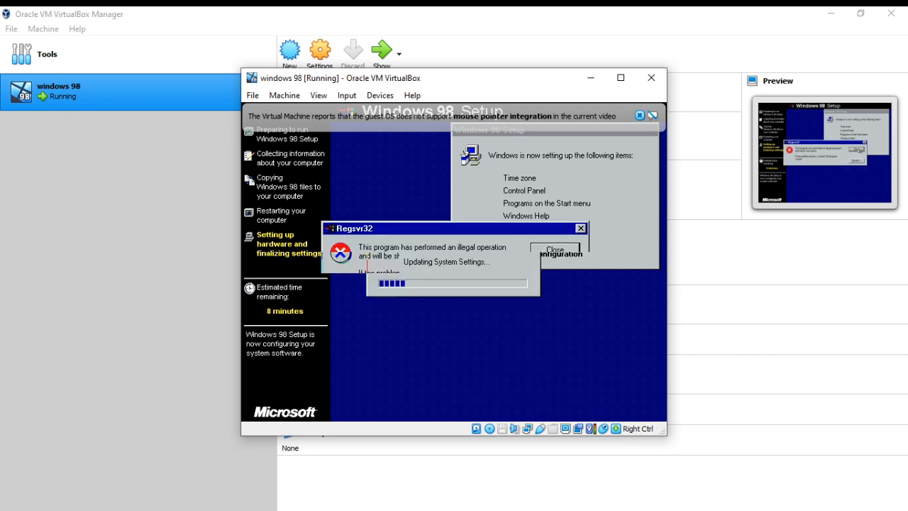
click(562, 253)
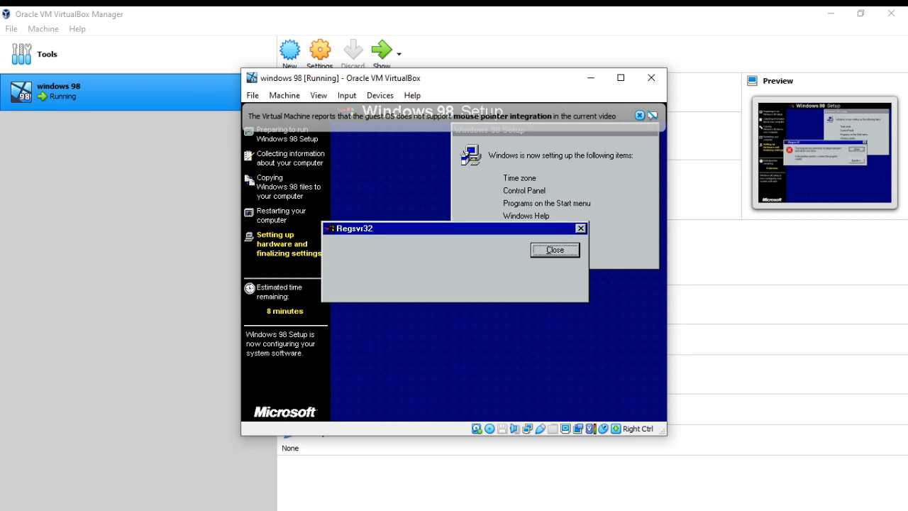
click(466, 303)
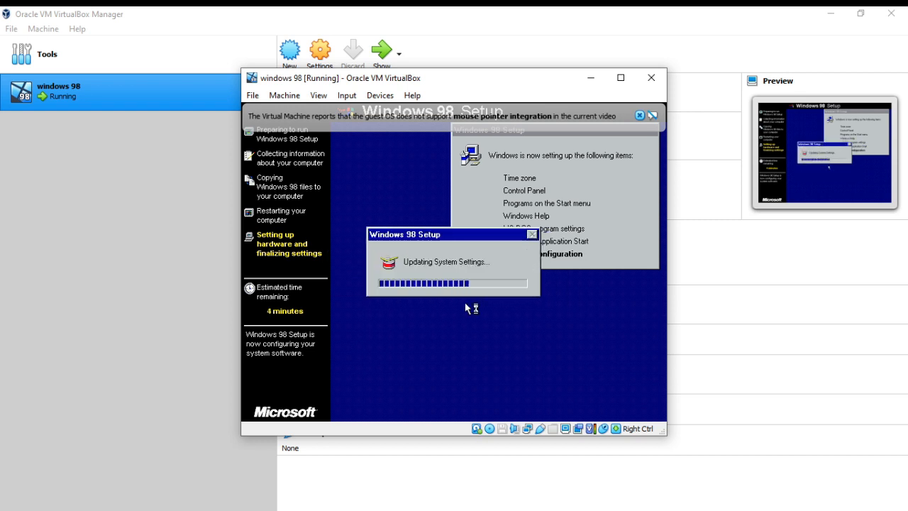
click(550, 253)
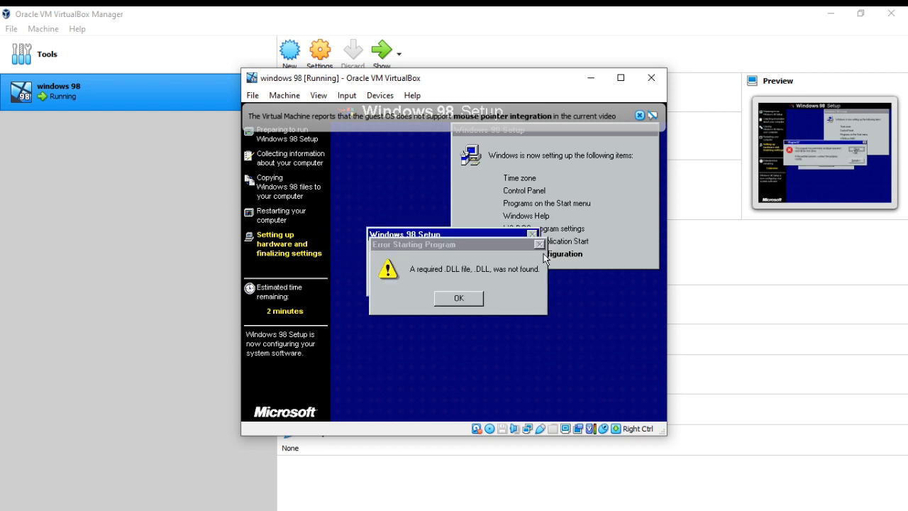
click(458, 299)
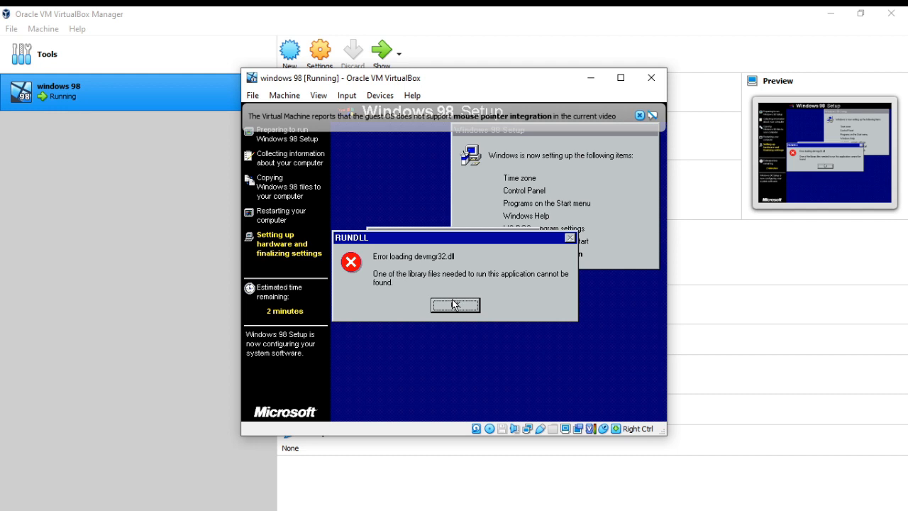
click(456, 303)
Step: Close the remaining run of Regsvr32 crash messages so Setup can finish
click(553, 251)
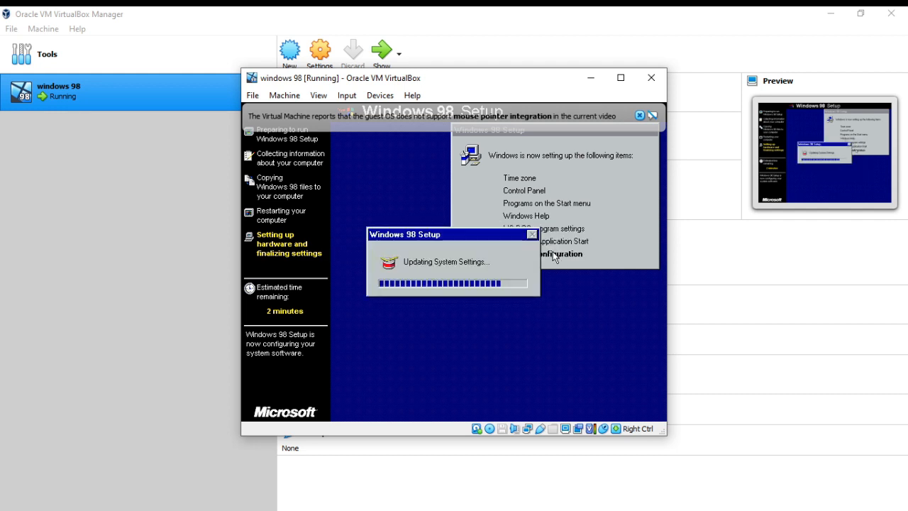
click(553, 251)
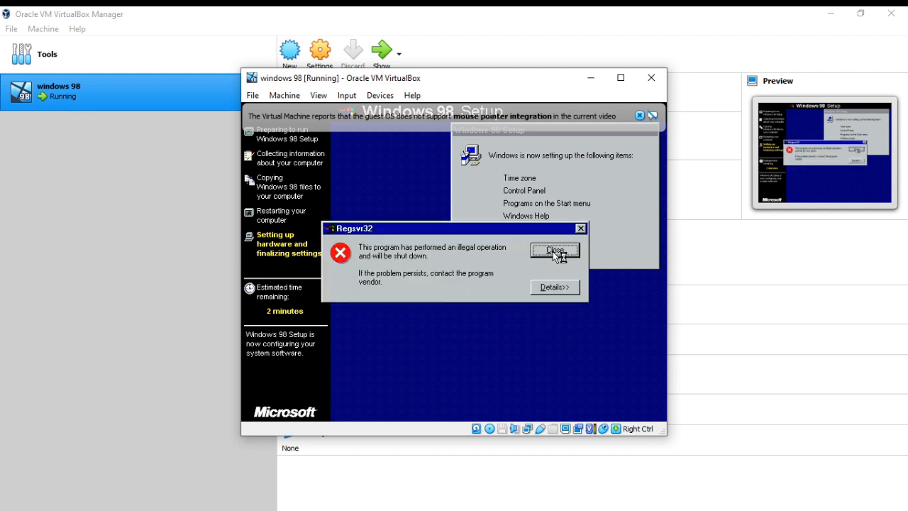
click(552, 251)
click(553, 251)
click(553, 251)
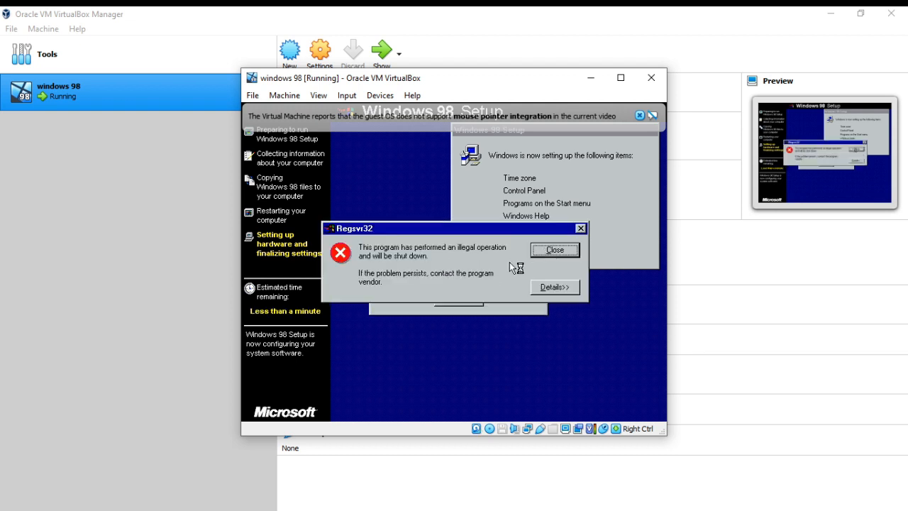
click(553, 252)
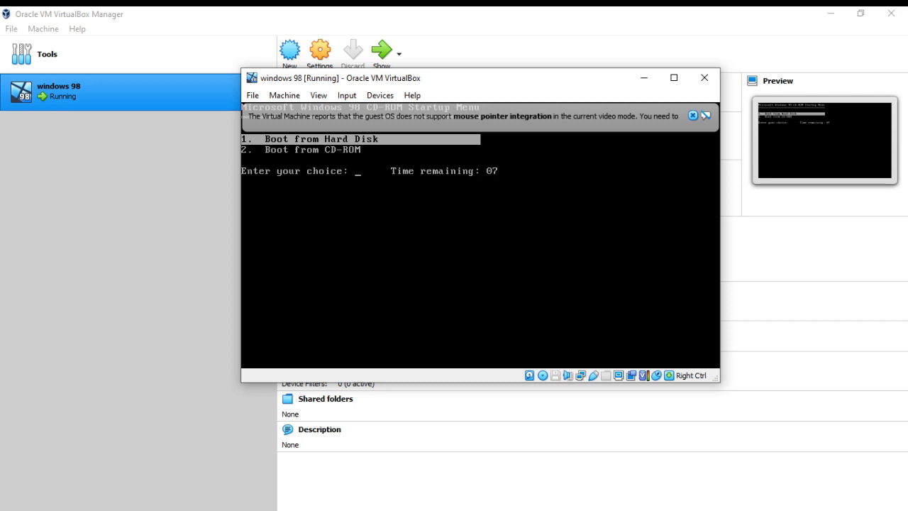
Step: Choose 1. Boot from Hard Disk at the Windows 98 CD-ROM Startup Menu
key(Return)
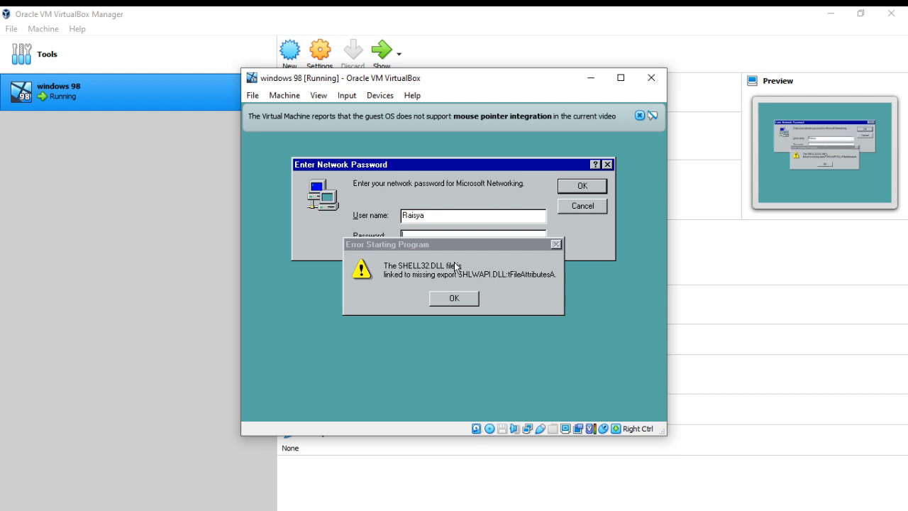
Step: Dismiss the SHELL32.DLL error and confirm the Enter Network Password dialog
click(462, 300)
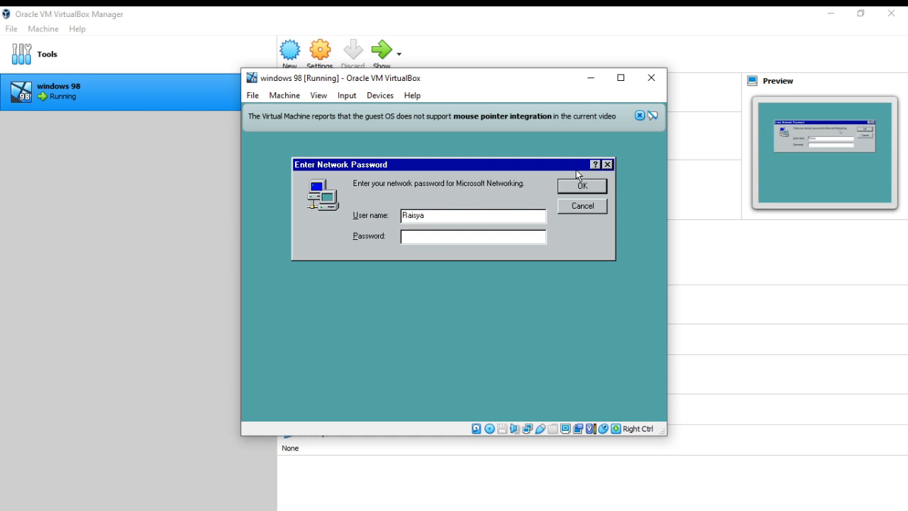
click(607, 164)
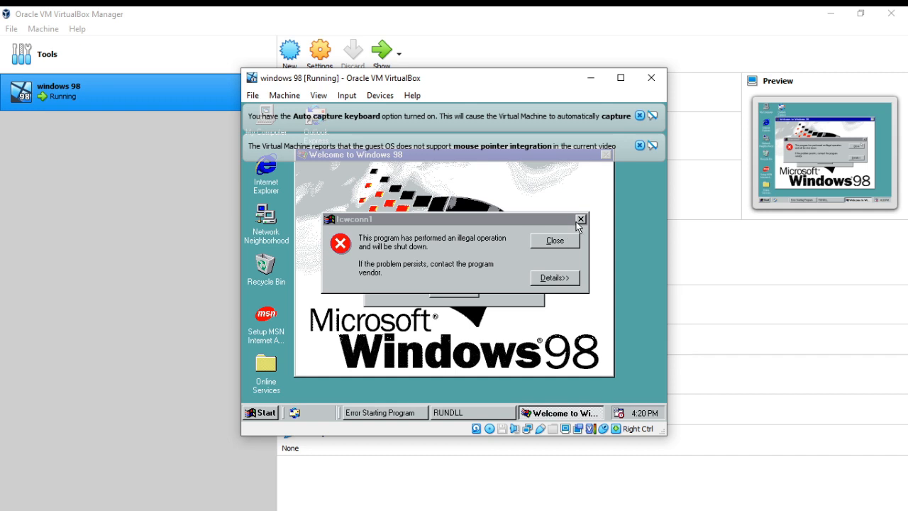
Step: Close the Icwconn1, Icwoobe, missing DLL and powprof.dll errors and the Welcome to Windows 98 window
click(559, 241)
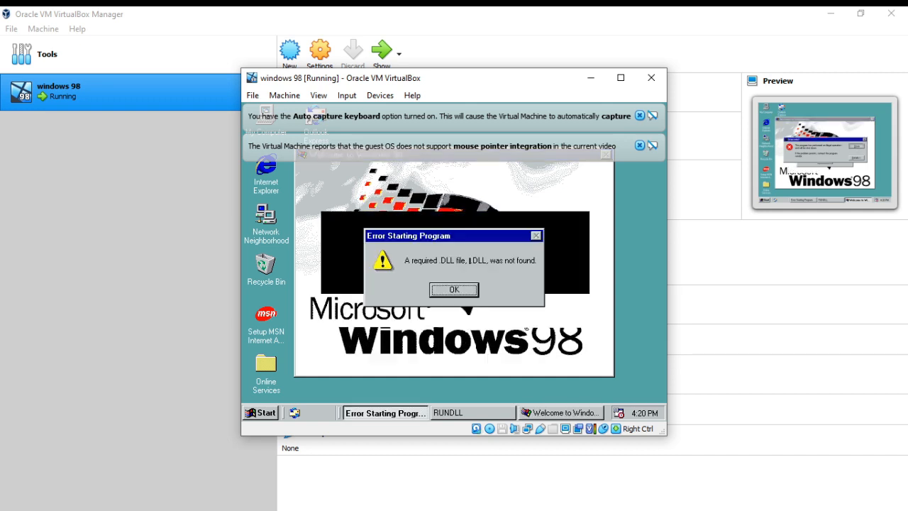
click(556, 240)
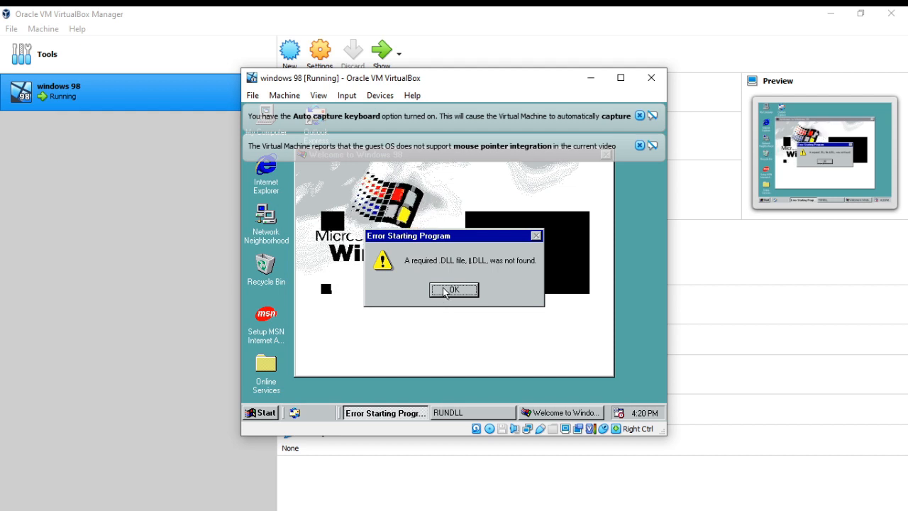
key(Return)
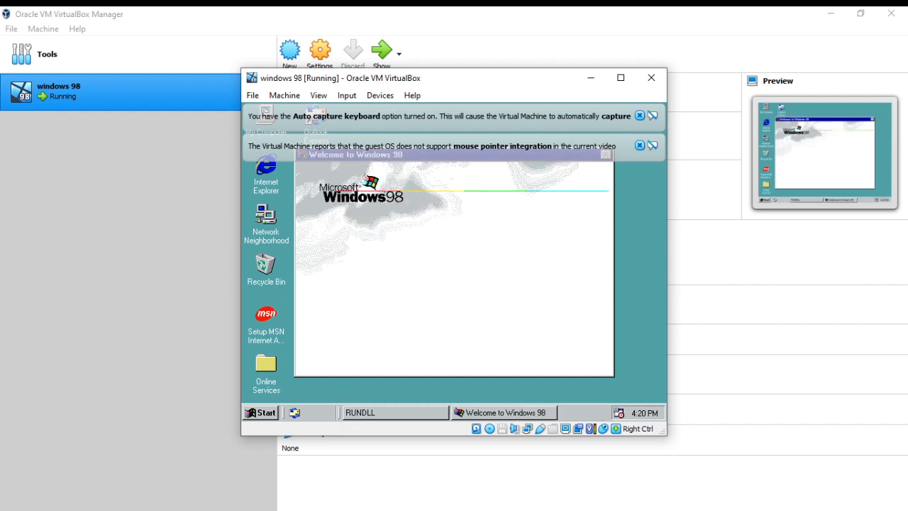
click(581, 363)
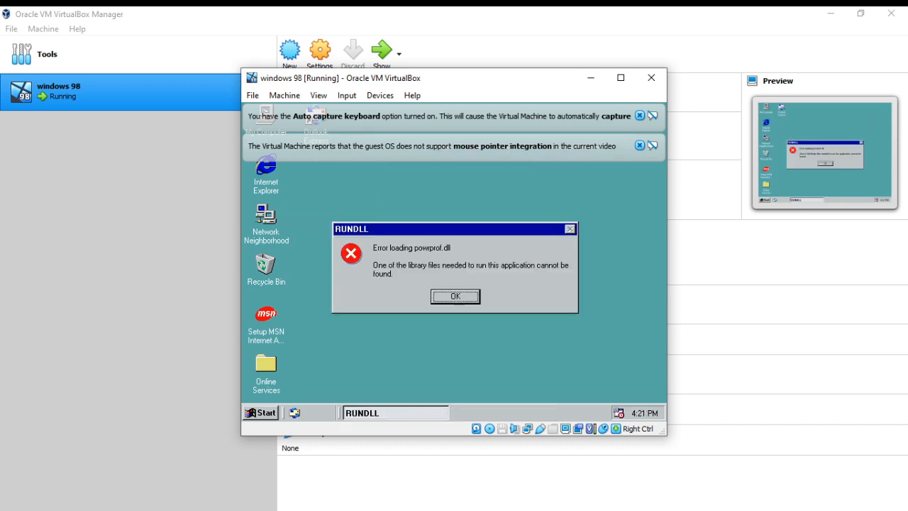
click(462, 294)
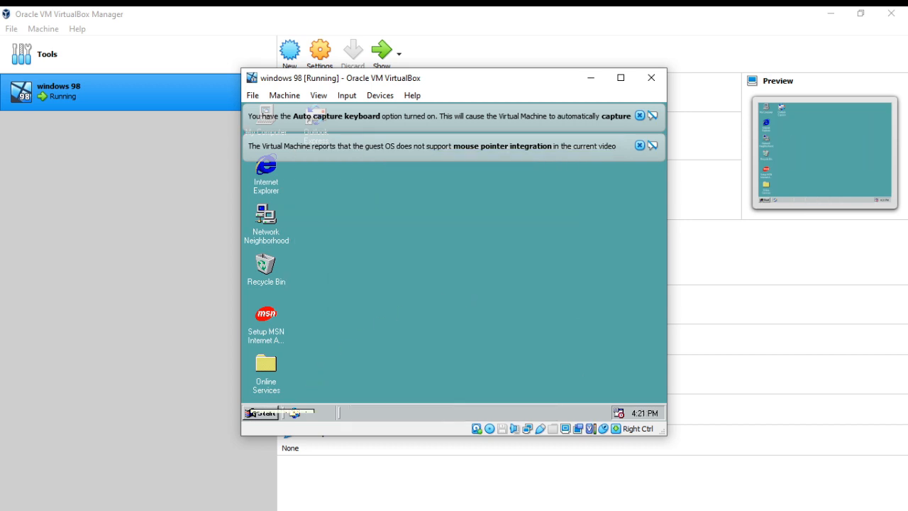
click(260, 412)
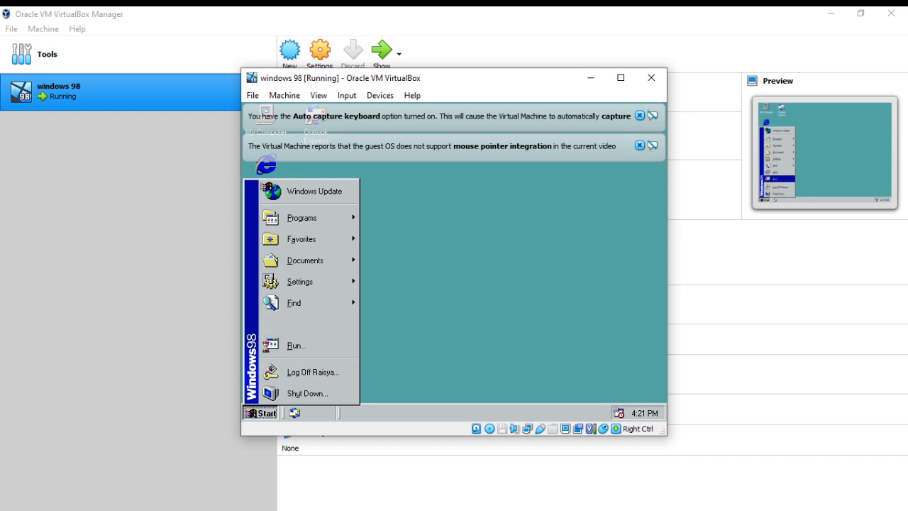
Step: Shut down Windows 98 from the Start menu and close the Explorer crash message
click(597, 270)
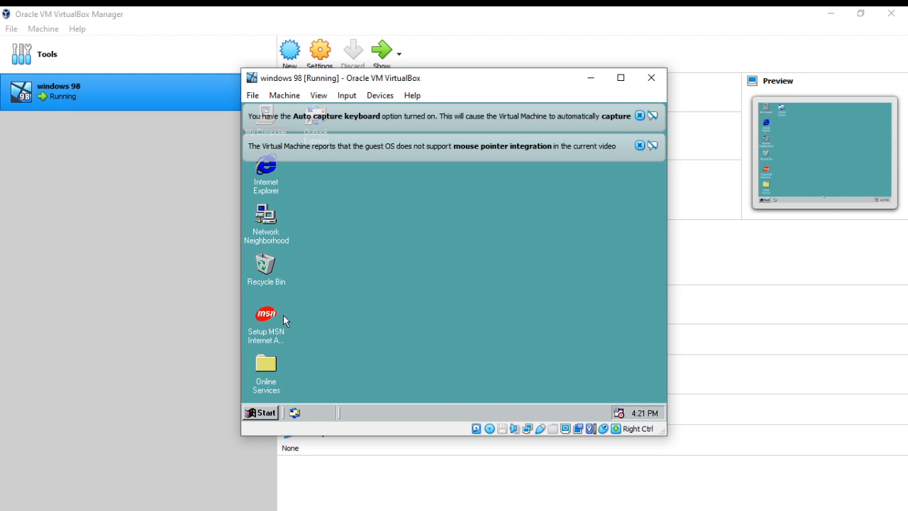
click(257, 414)
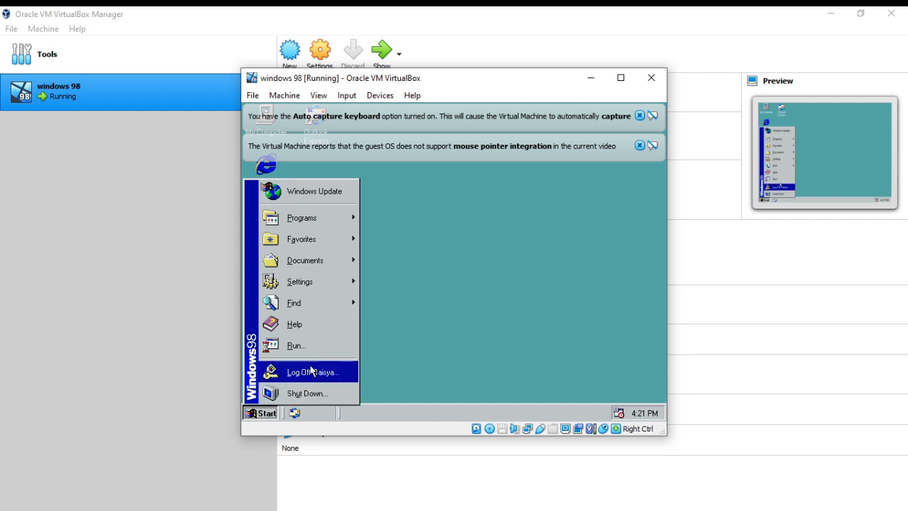
click(302, 394)
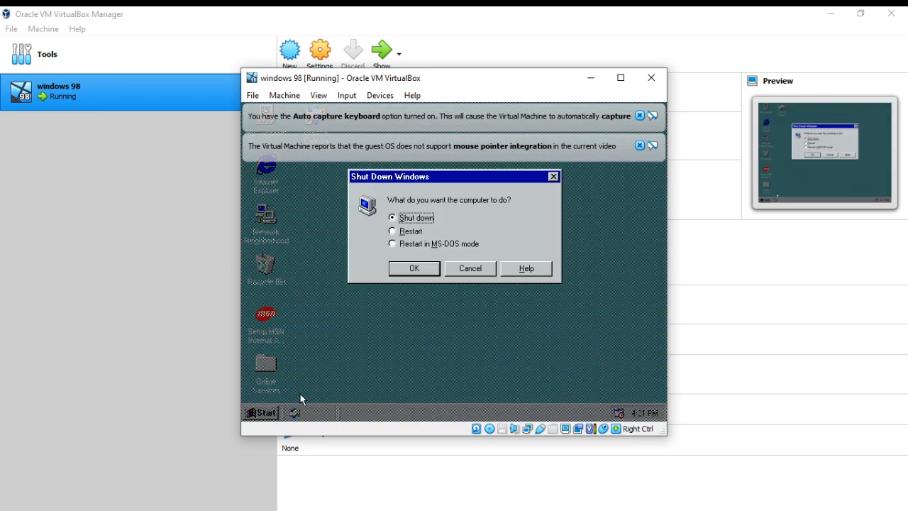
click(425, 268)
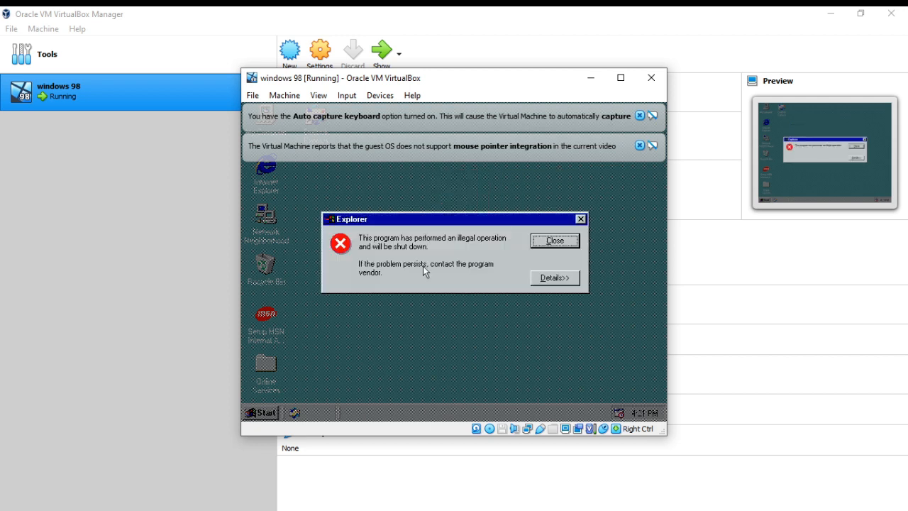
click(548, 243)
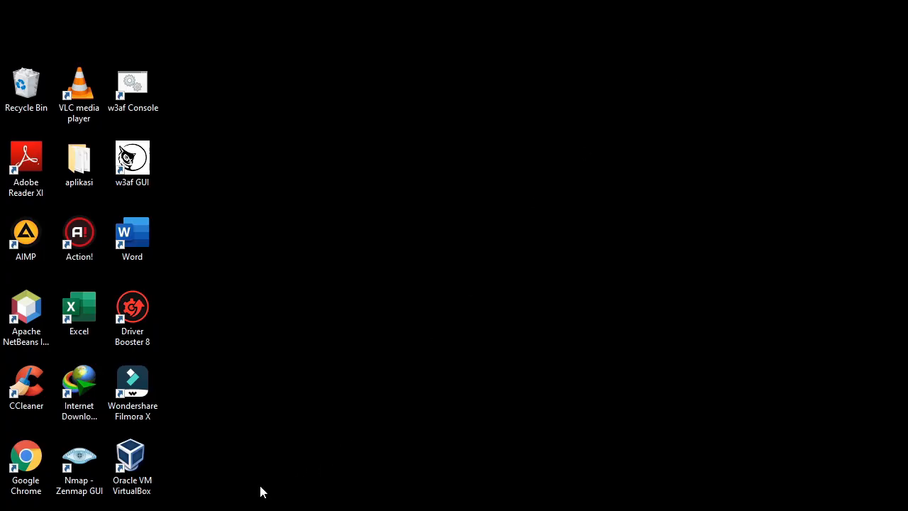
Step: Start a new machine named 'windows vista ultim' and raise its memory to 1024 MB
click(122, 510)
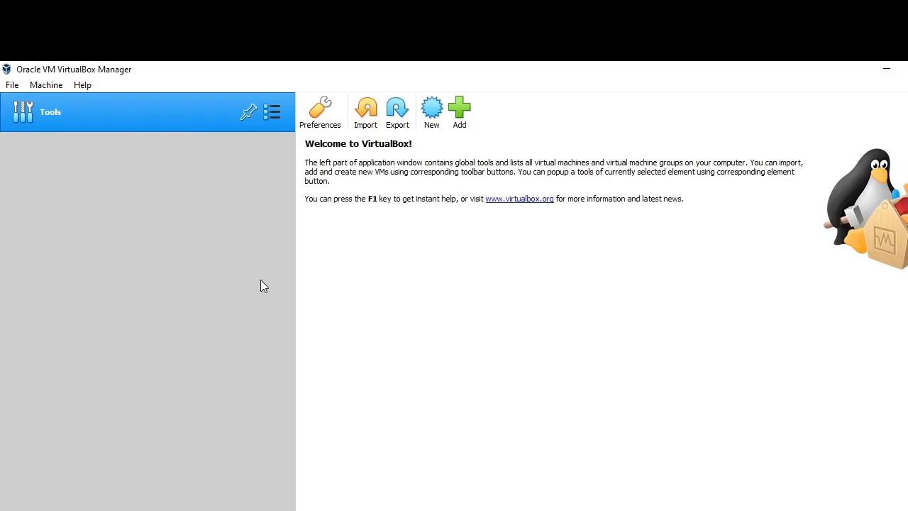
click(428, 107)
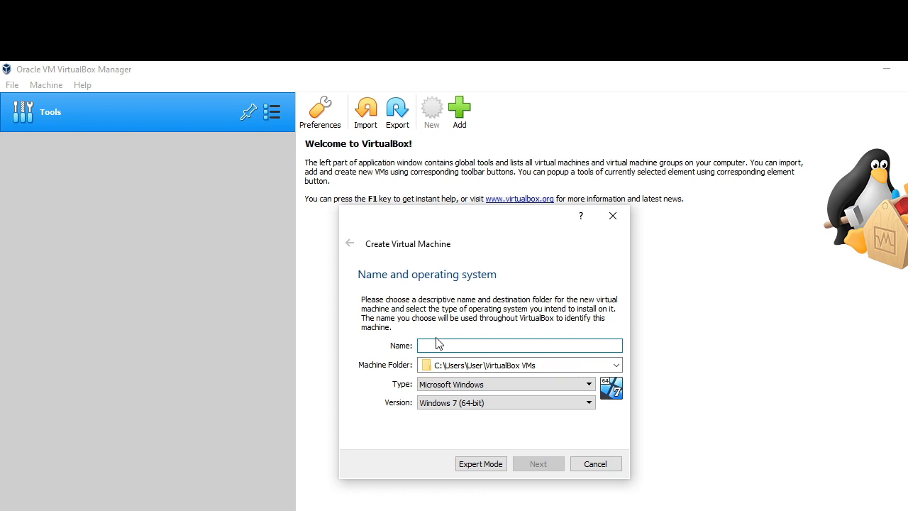
text(windows)
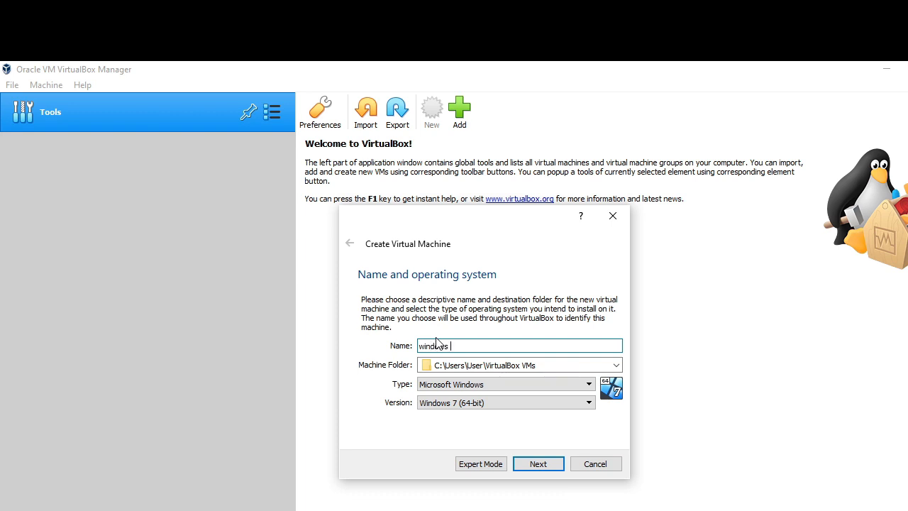
text( vista)
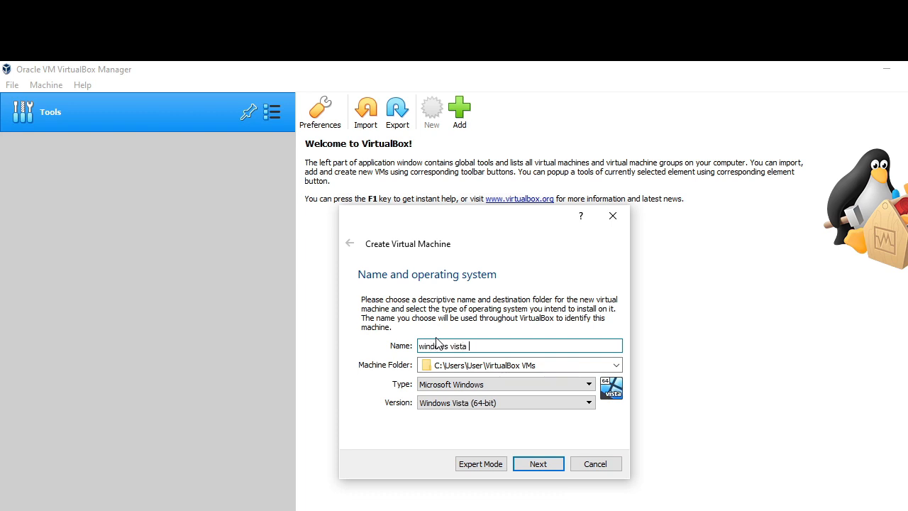
text( ultimate)
click(529, 464)
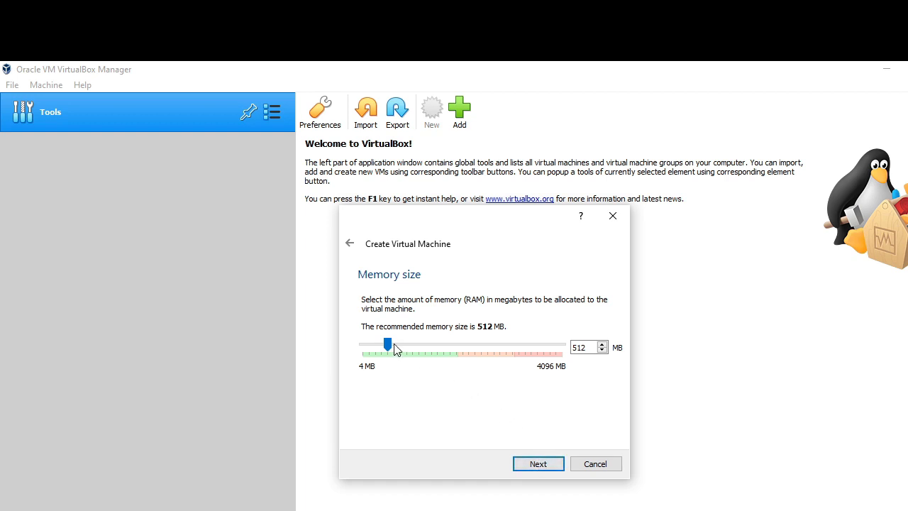
drag(388, 343, 415, 341)
click(526, 470)
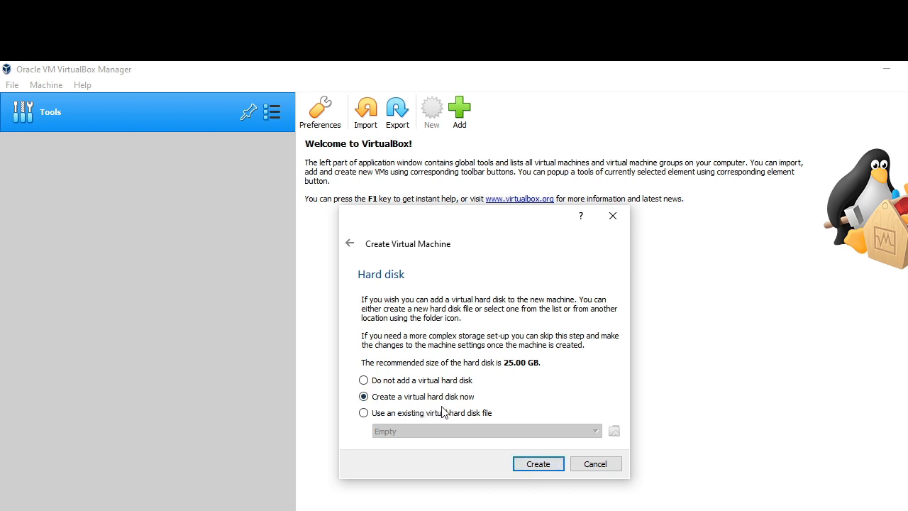
Step: Create a dynamically allocated 28.85 GB VDI hard disk and finish creating the machine
click(534, 466)
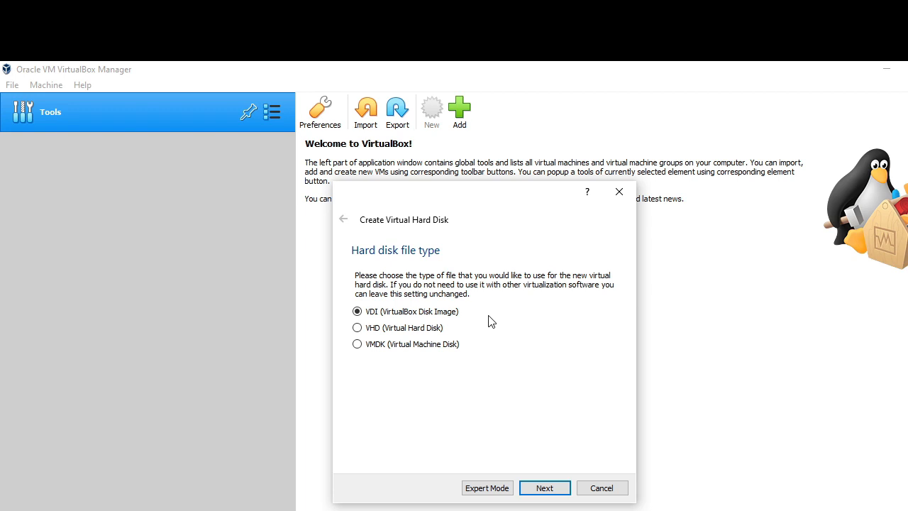
click(537, 490)
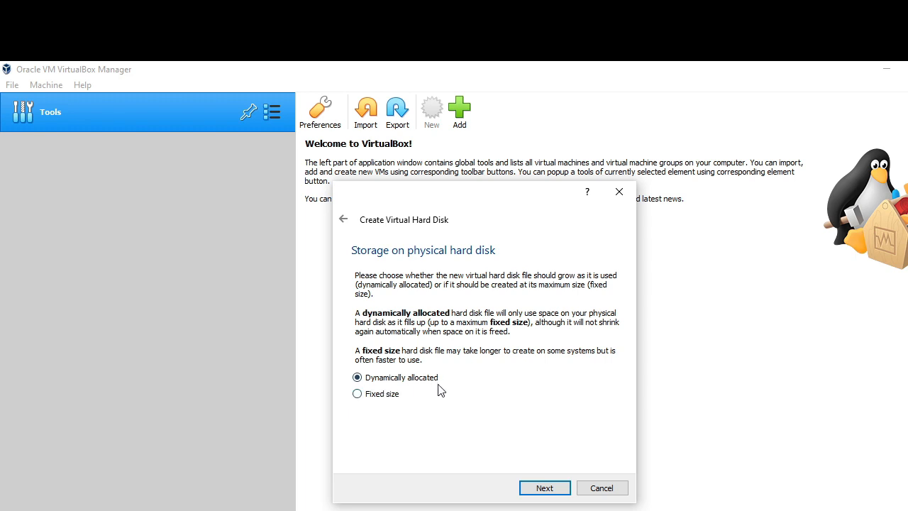
click(535, 489)
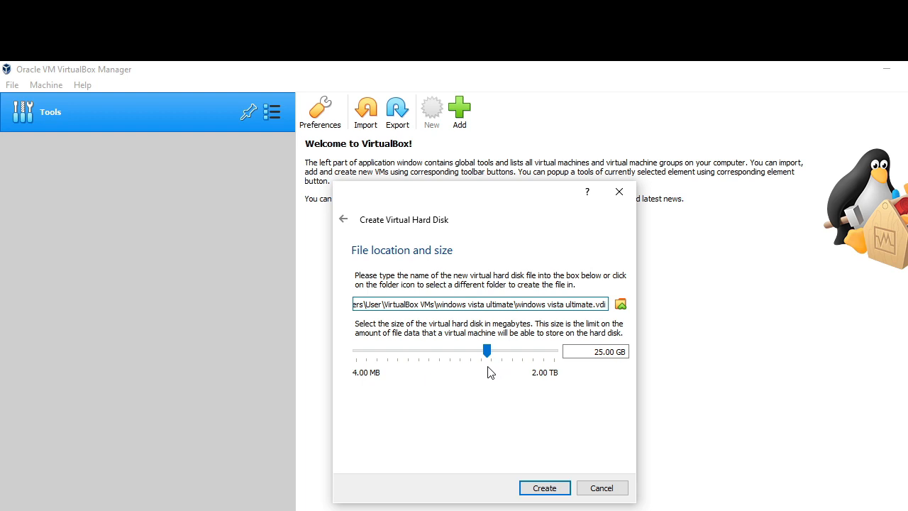
mouse_move(476, 357)
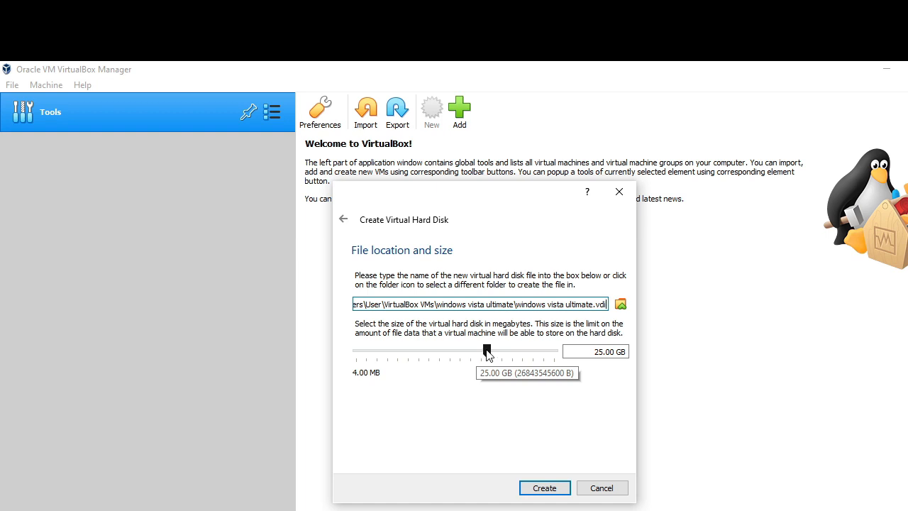
drag(486, 350, 489, 349)
click(490, 350)
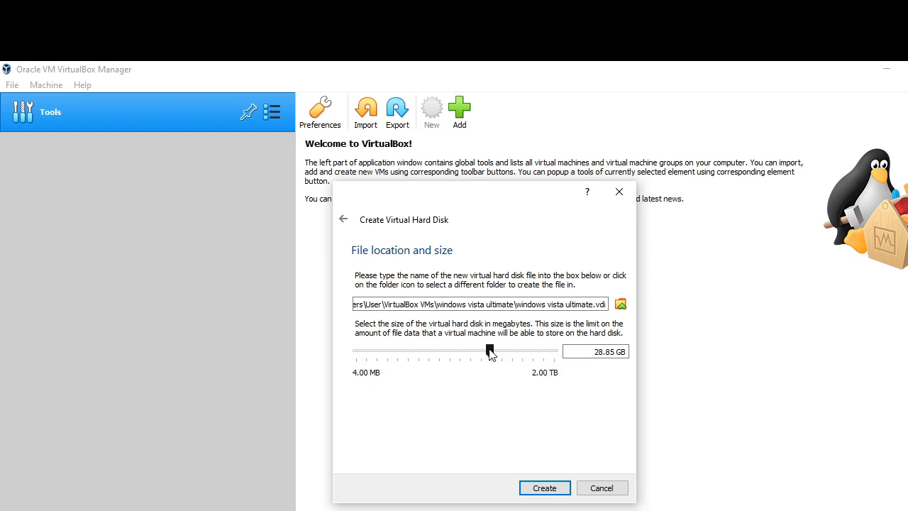
click(537, 490)
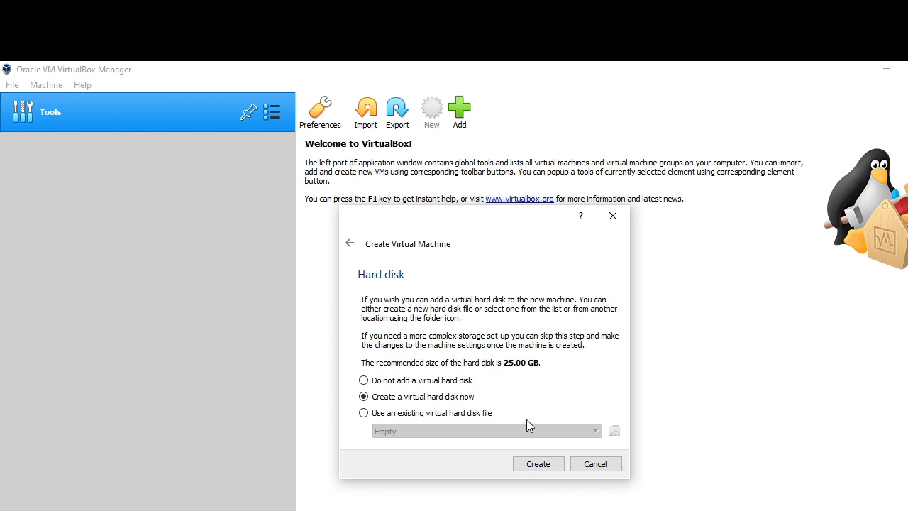
click(543, 463)
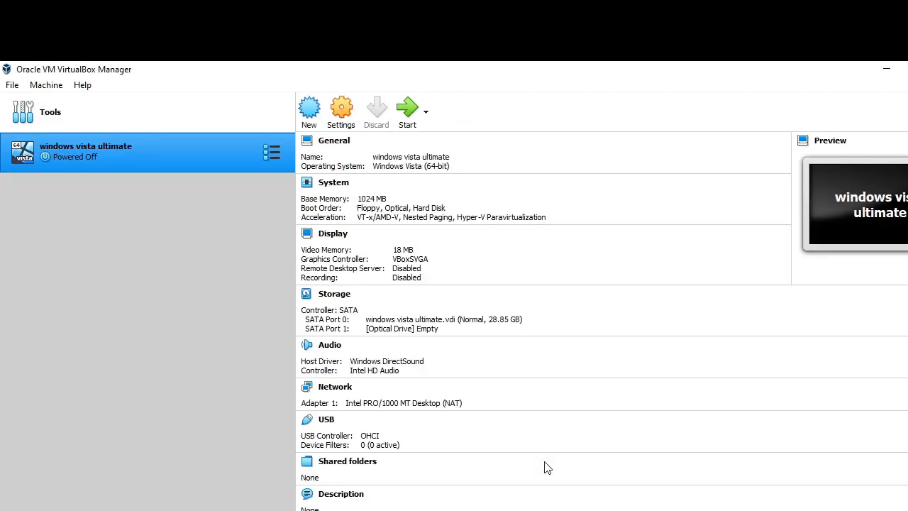
Step: In the VM's System settings, move Optical ahead of Floppy in the boot order
click(343, 115)
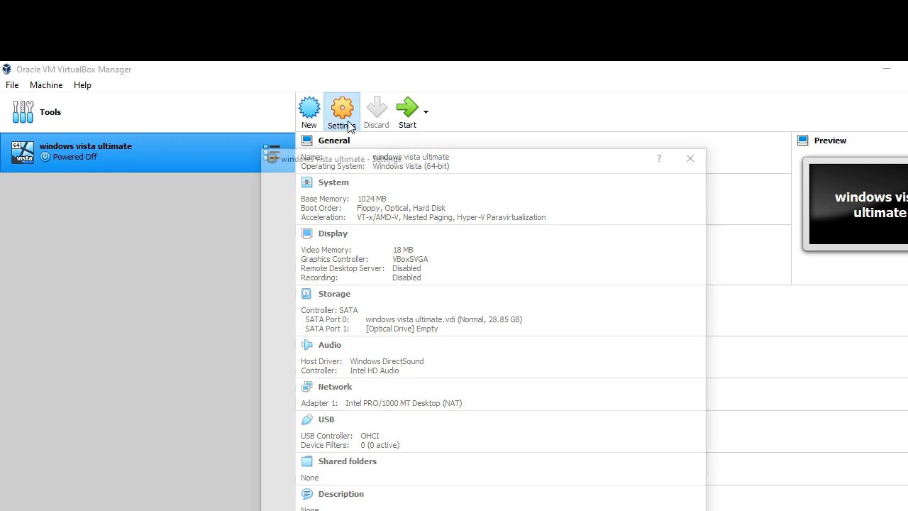
click(305, 217)
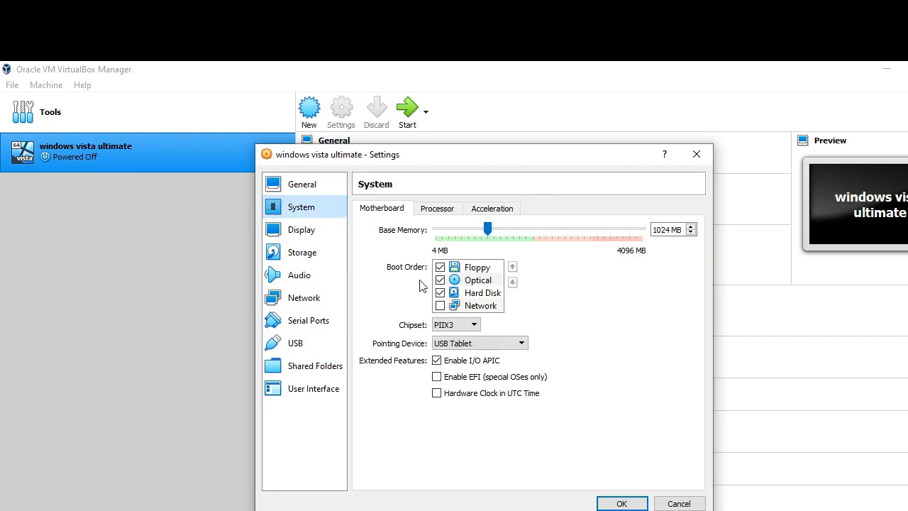
click(479, 284)
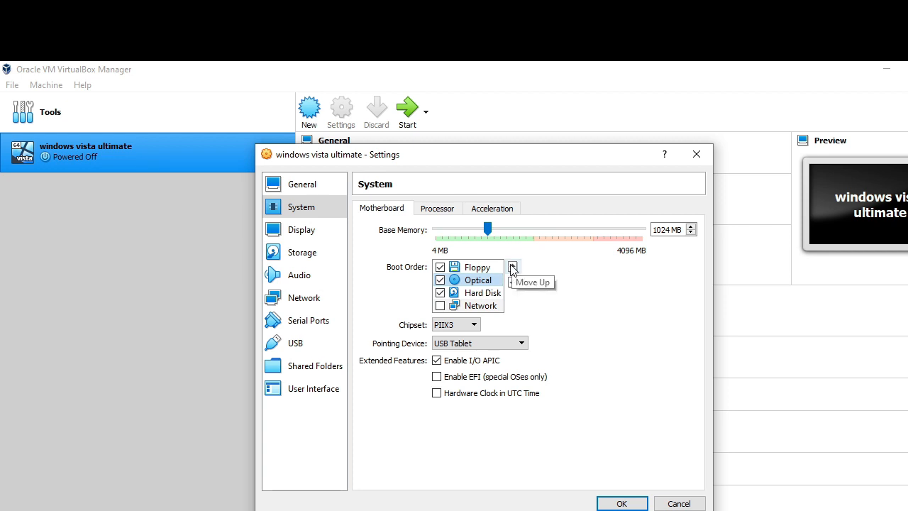
click(512, 268)
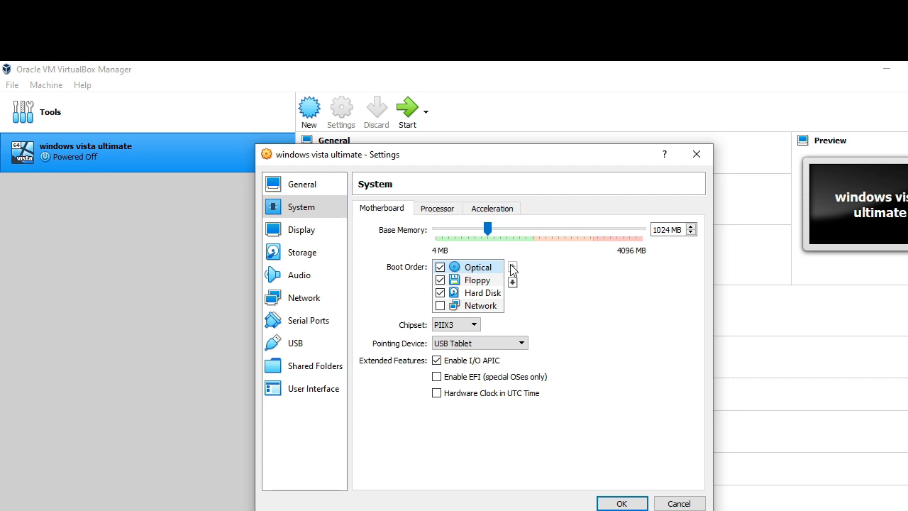
Step: Load Windows Vista Ultimate SP2 32-64bit.iso into the empty optical drive and save the settings
click(308, 256)
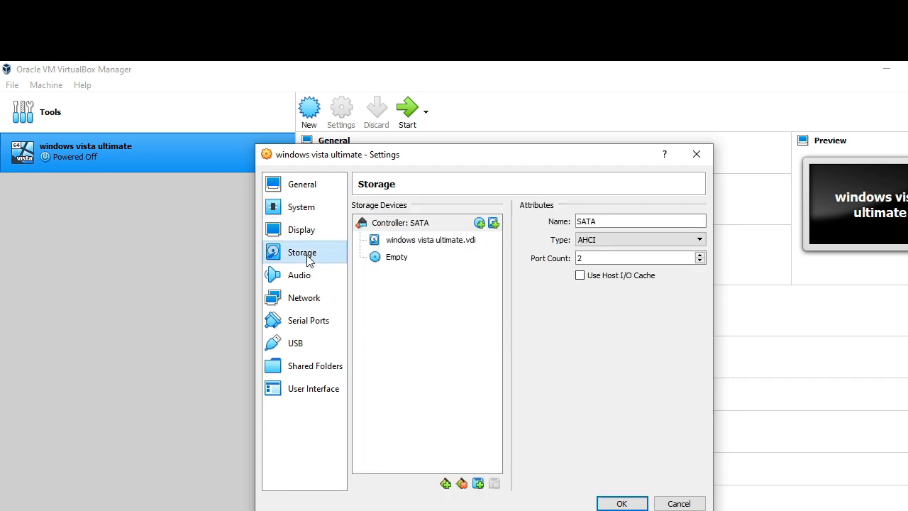
click(388, 261)
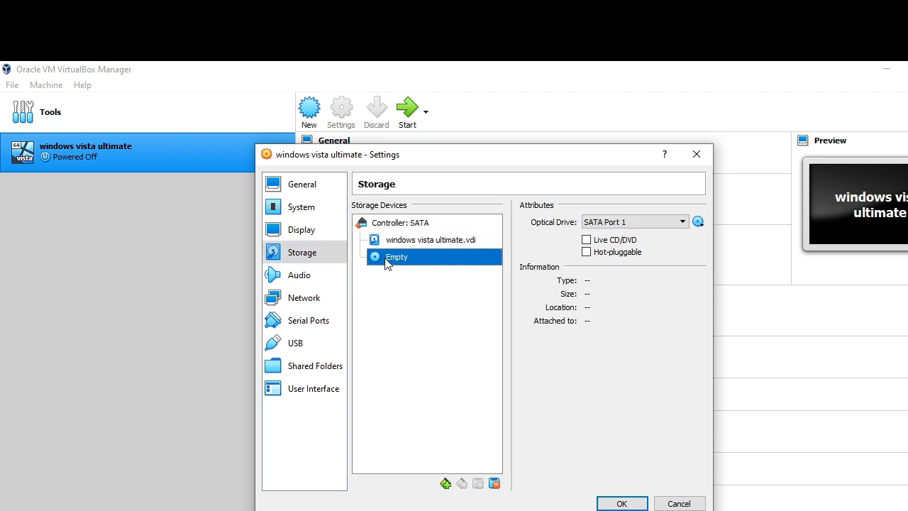
click(698, 222)
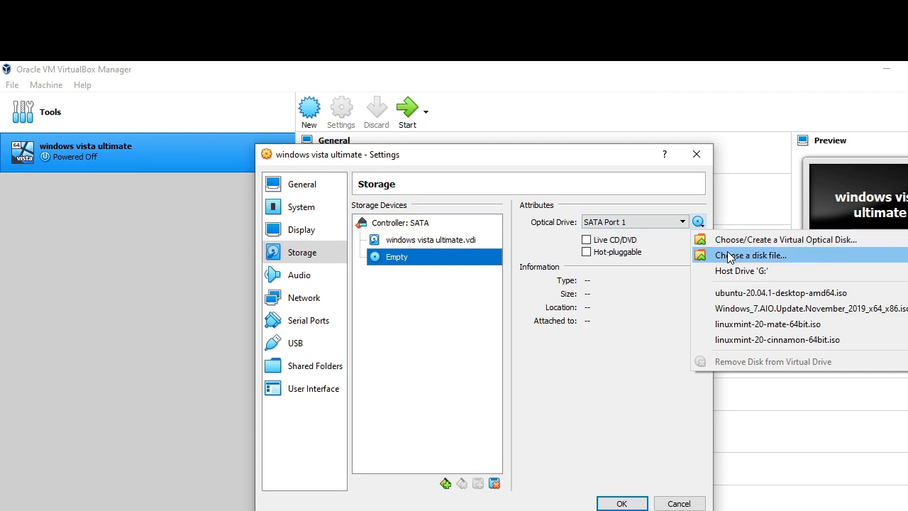
click(730, 257)
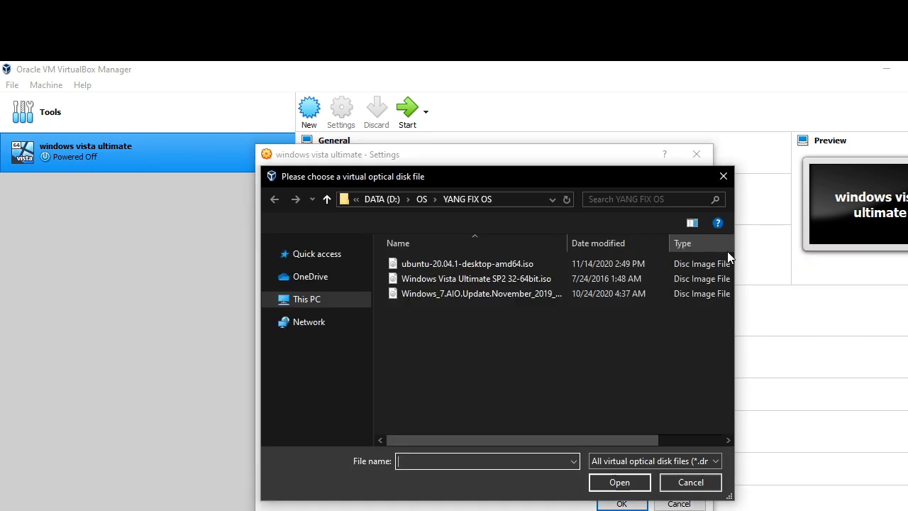
click(578, 280)
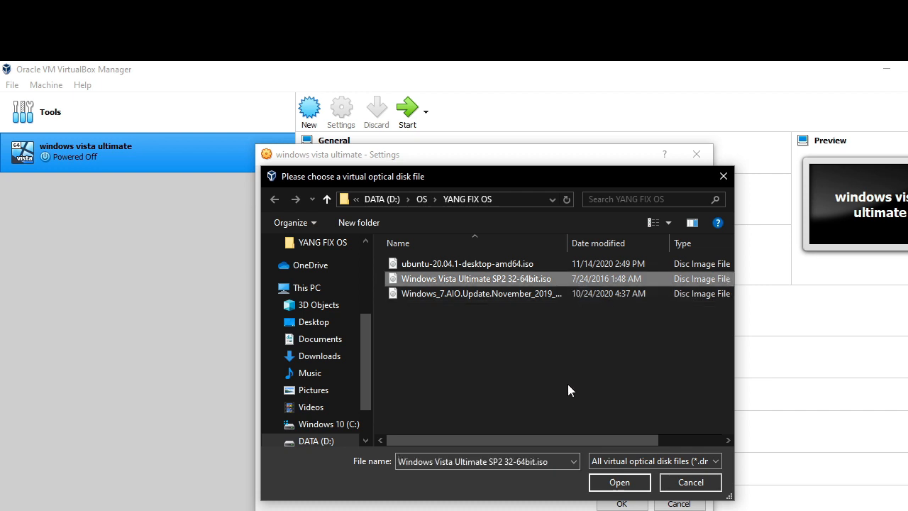
click(616, 482)
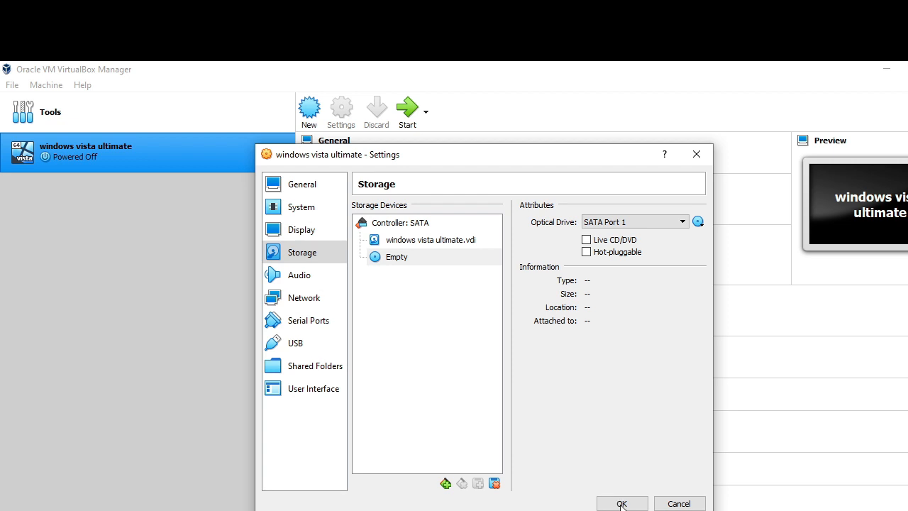
click(621, 503)
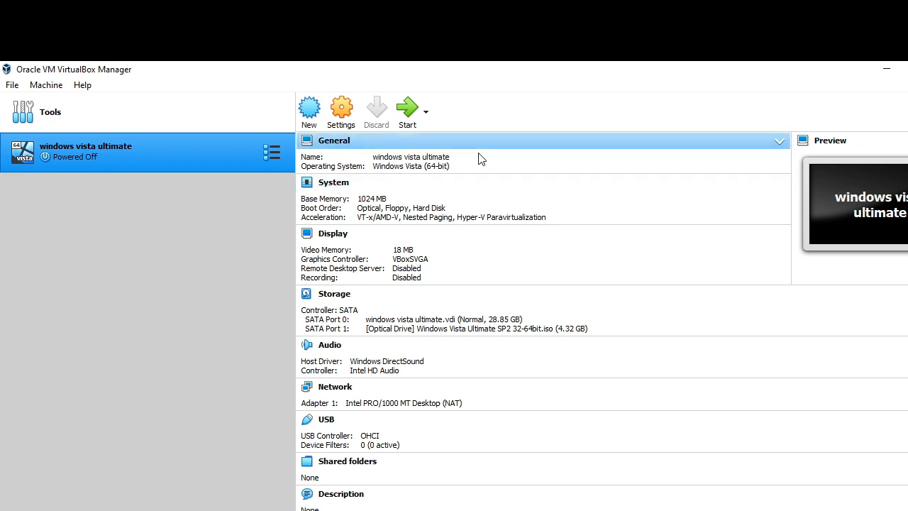
Step: Start the windows vista ultimate VM with Windows Vista Ultimate SP2 32-64bit.iso as start-up disk
click(407, 110)
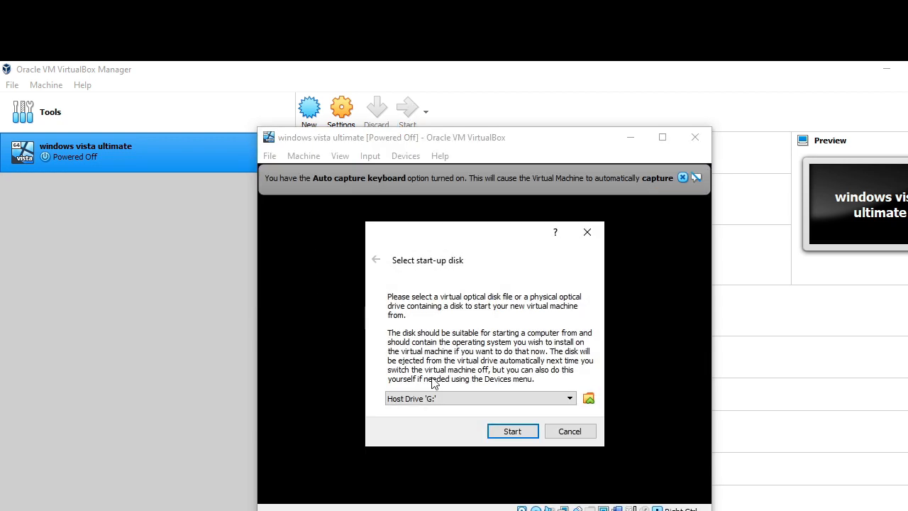
click(442, 401)
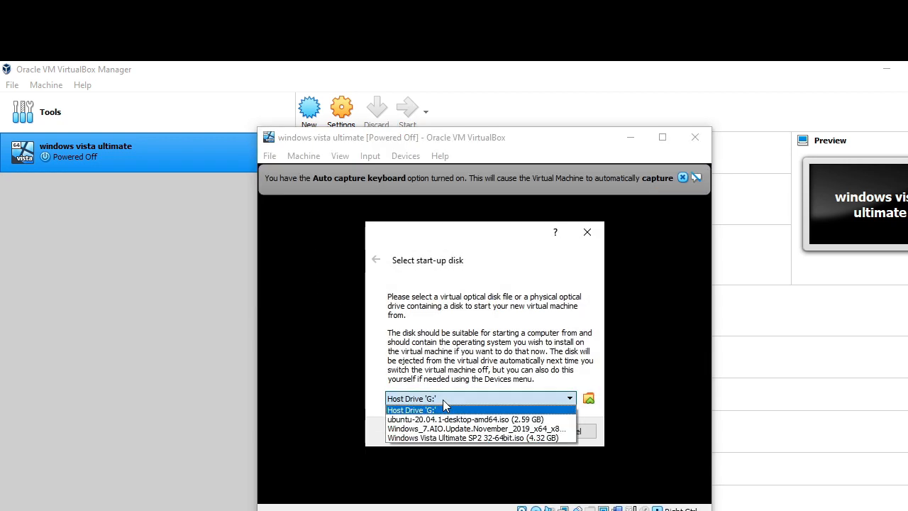
click(455, 438)
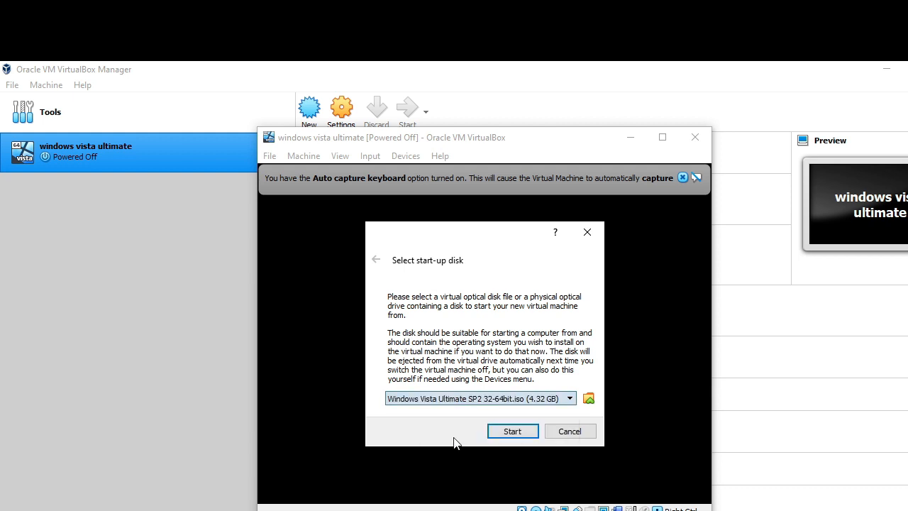
click(511, 431)
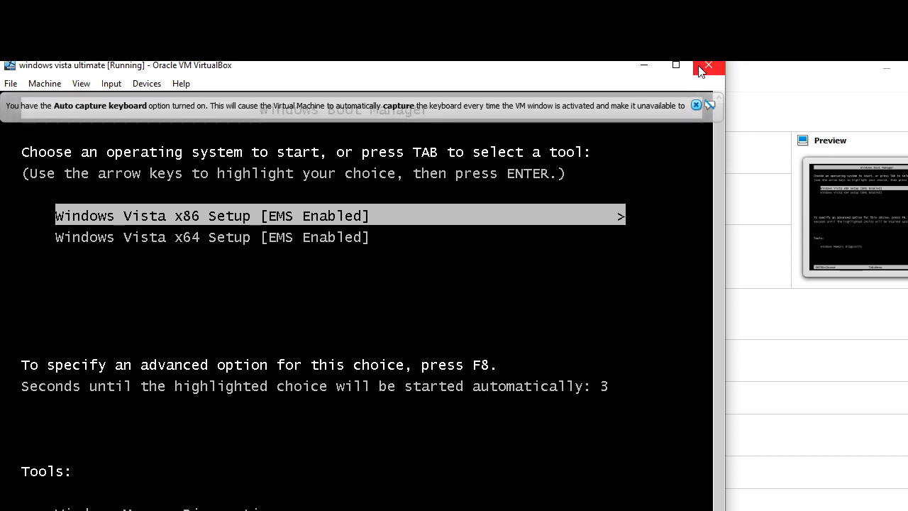
Step: Maximize the VM window, choose Indonesian (Indonesia) time and currency format, then Install now
click(674, 65)
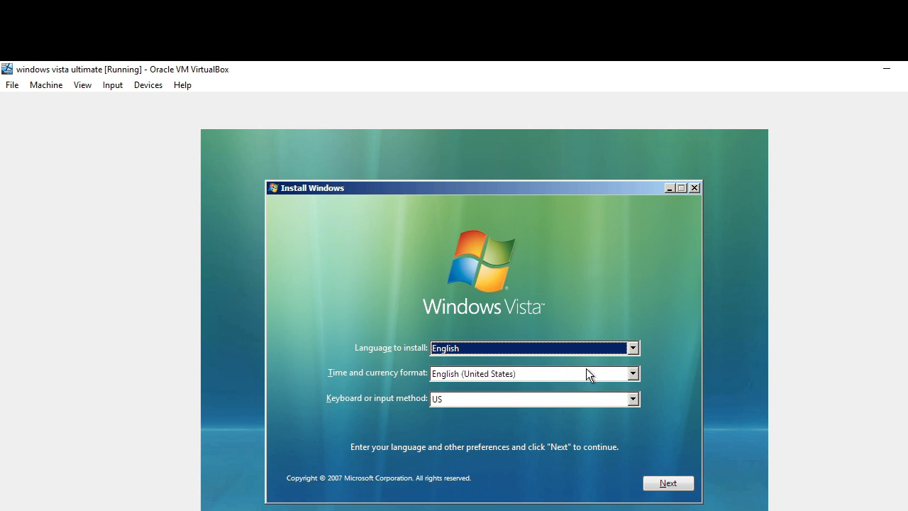
click(632, 374)
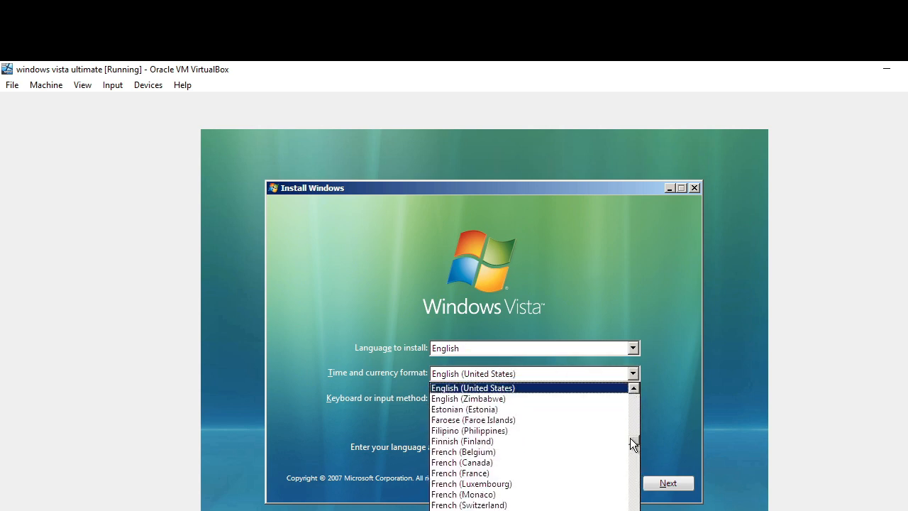
drag(630, 437, 630, 455)
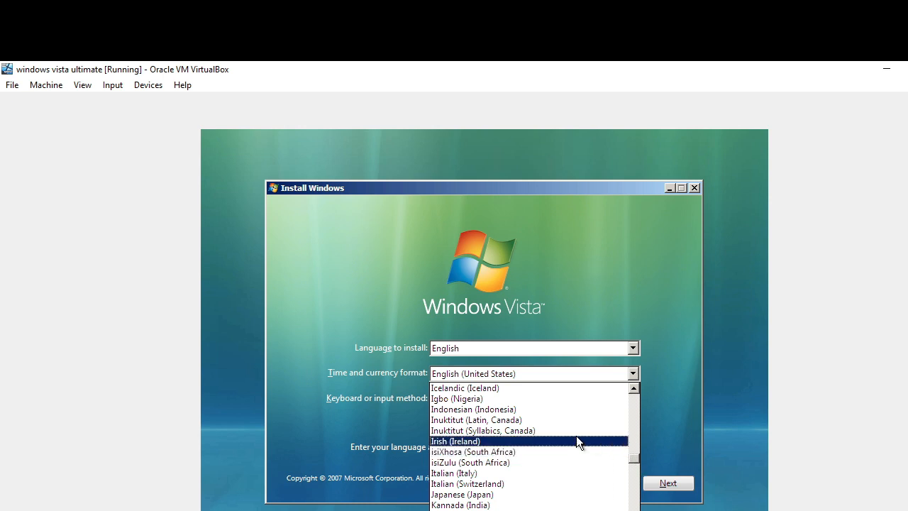
click(510, 410)
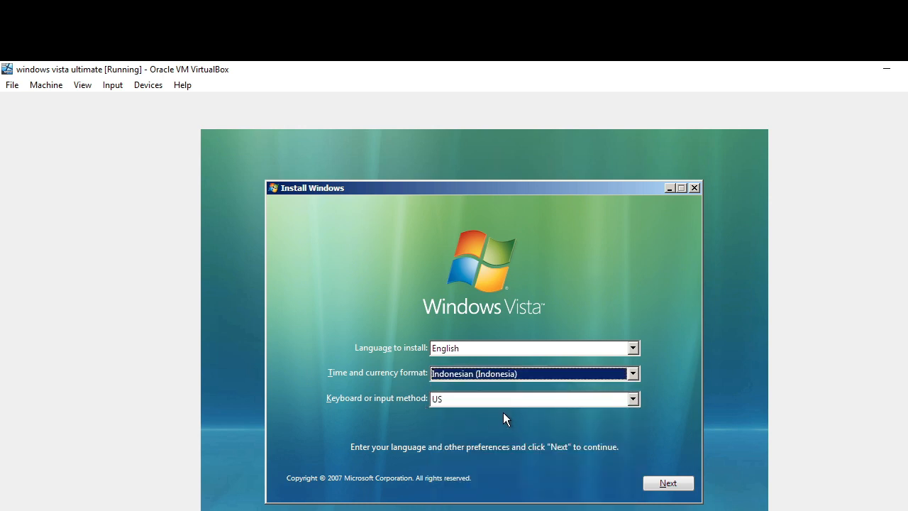
click(661, 483)
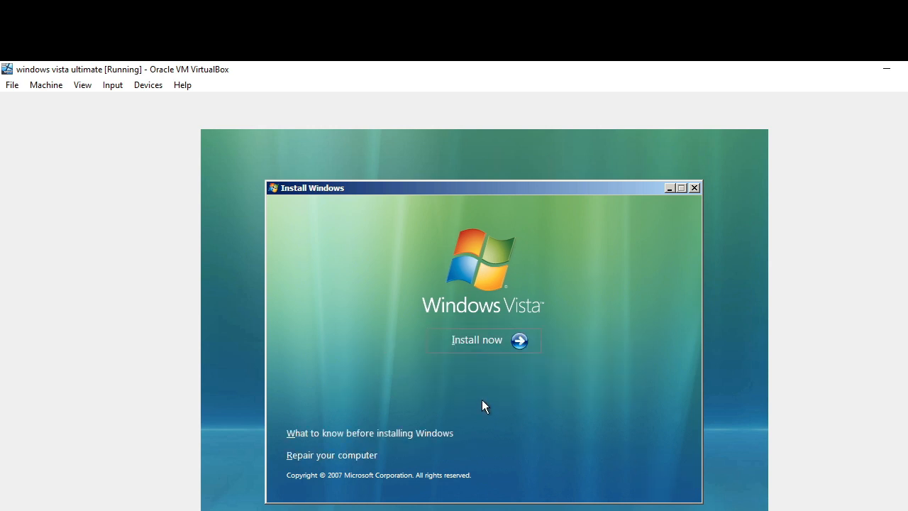
click(472, 338)
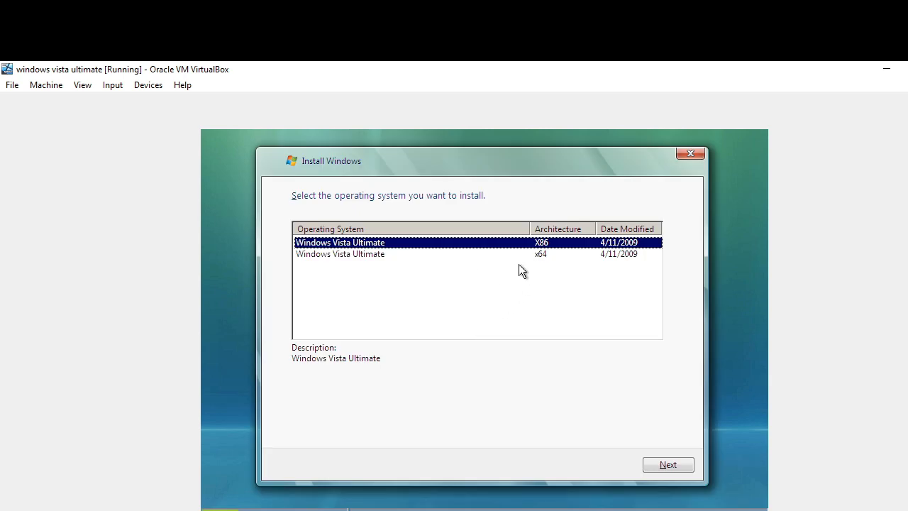
Step: Pick the x64 Ultimate edition, accept the license, and do a Custom install onto Disk 0
click(553, 257)
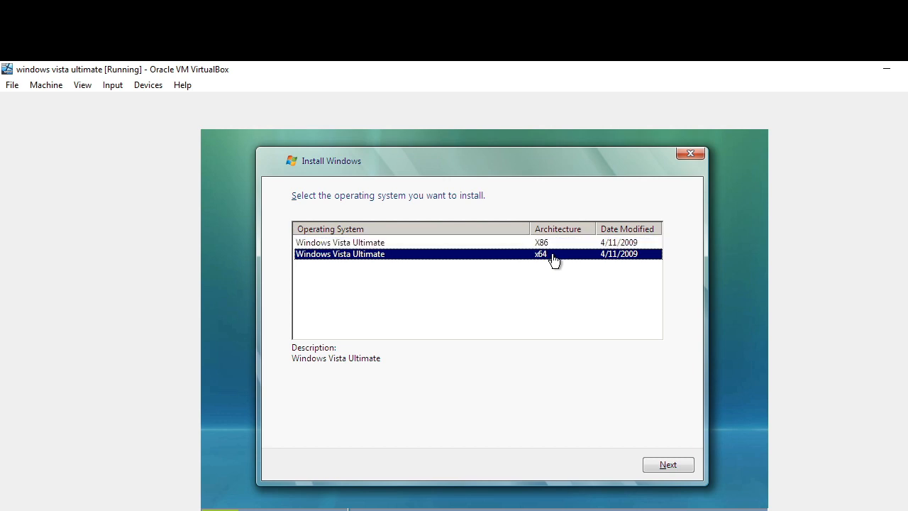
click(662, 462)
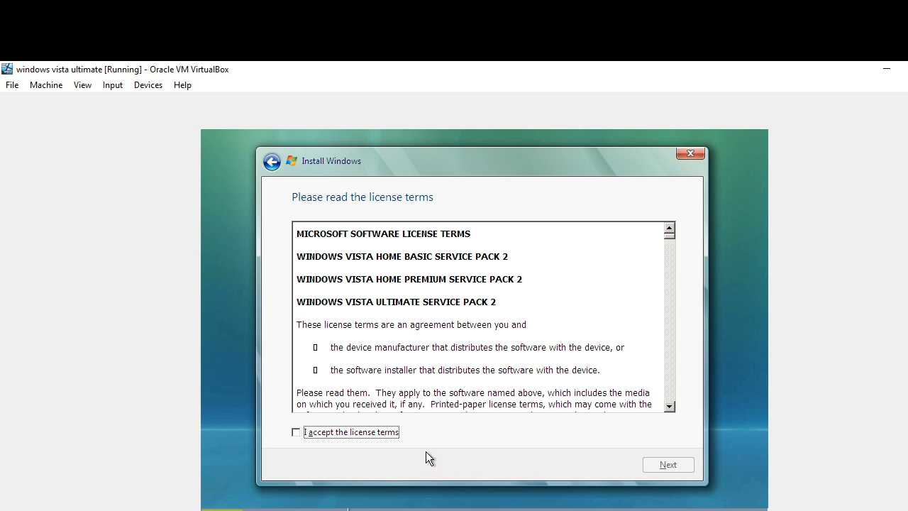
click(296, 432)
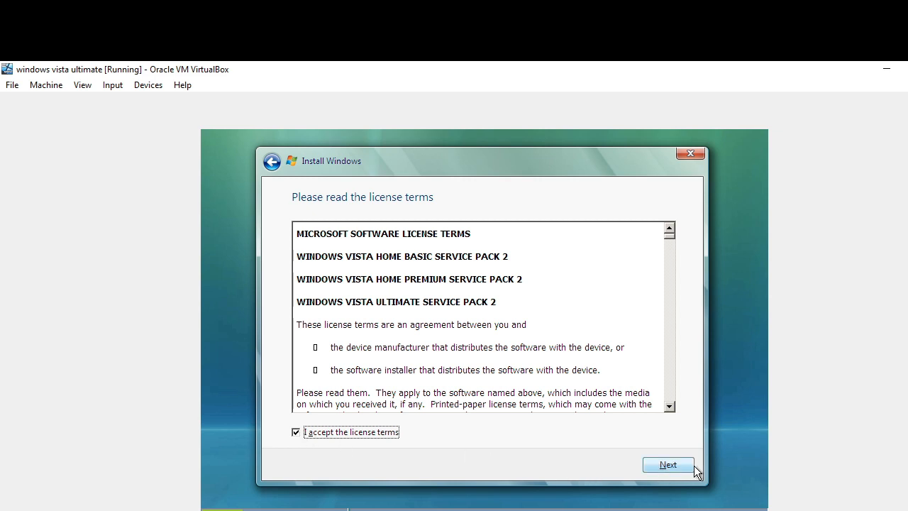
click(667, 464)
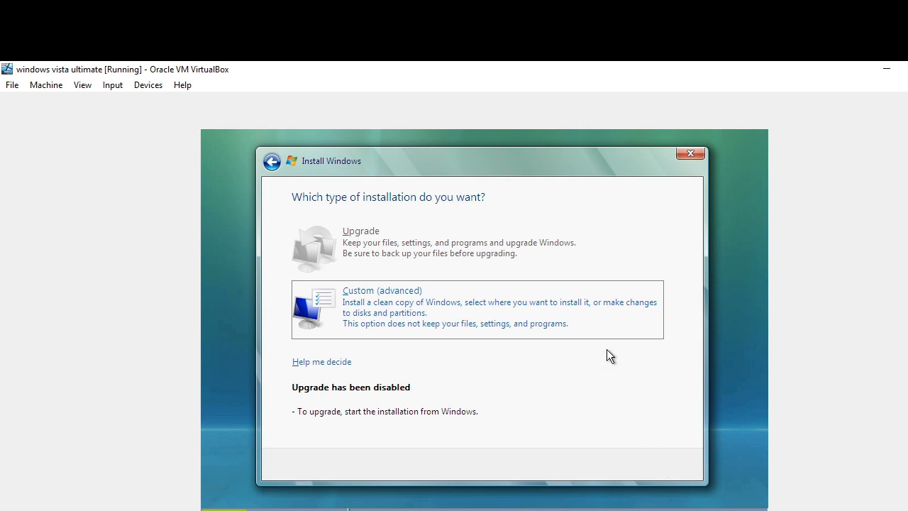
click(515, 302)
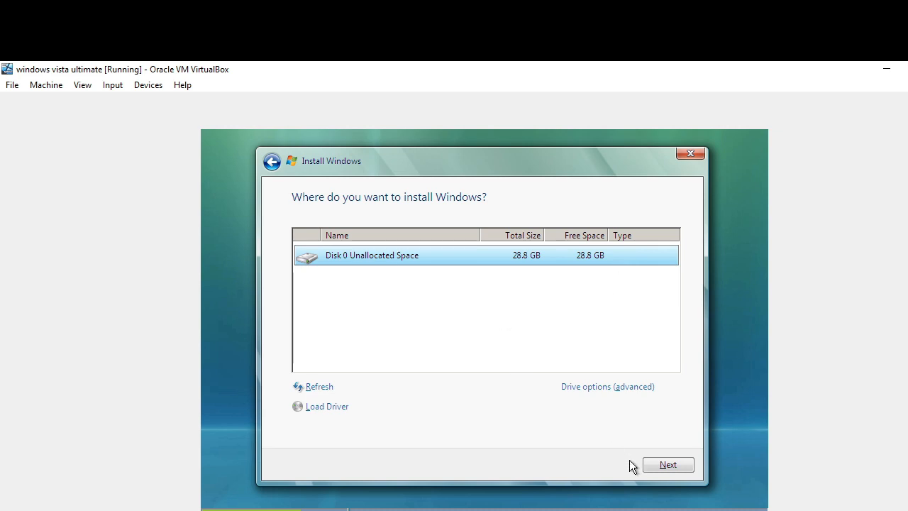
click(659, 465)
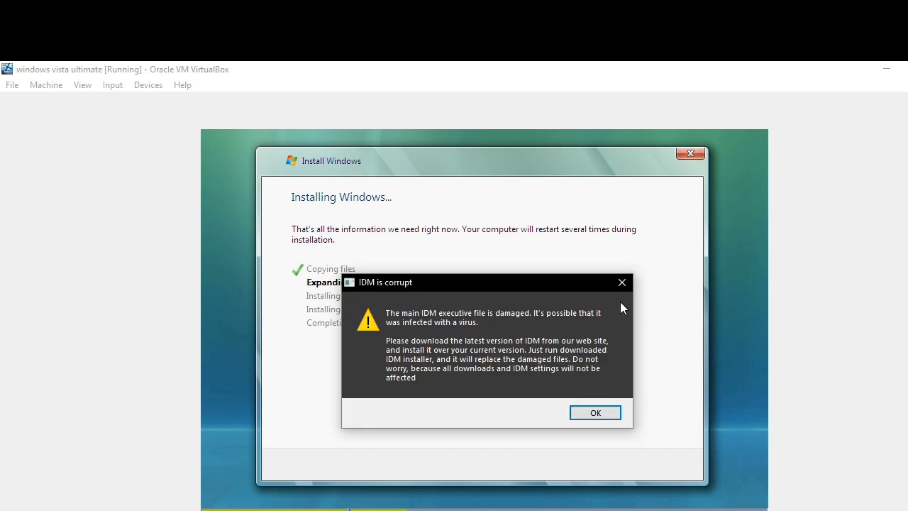
Step: Close the two Internet Download Manager error pop-ups while Vista keeps installing
click(622, 282)
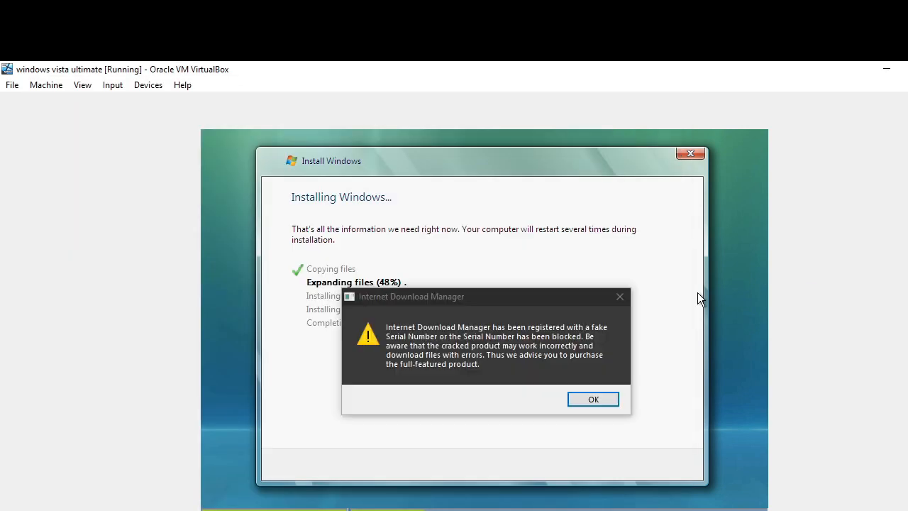
click(616, 296)
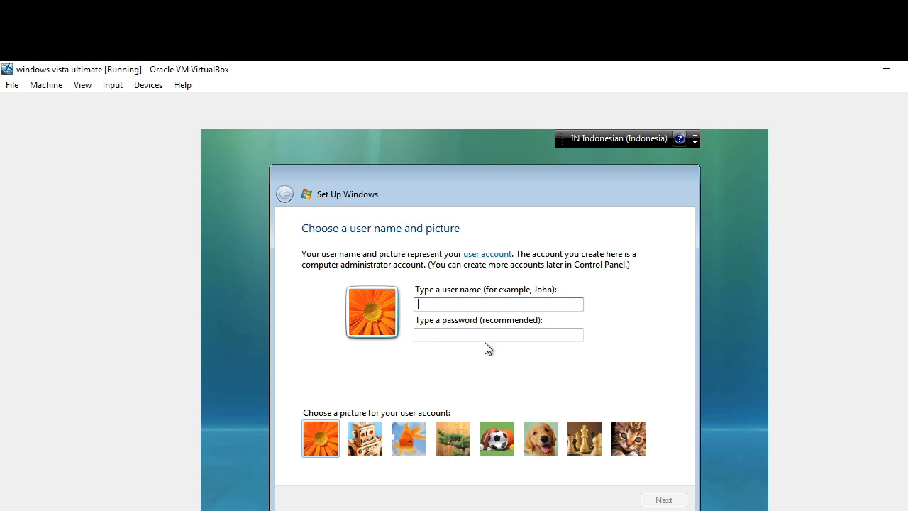
Step: Enter the user name, account password, its confirmation and a password hint, close the IDM warning, and continue
text(ra)
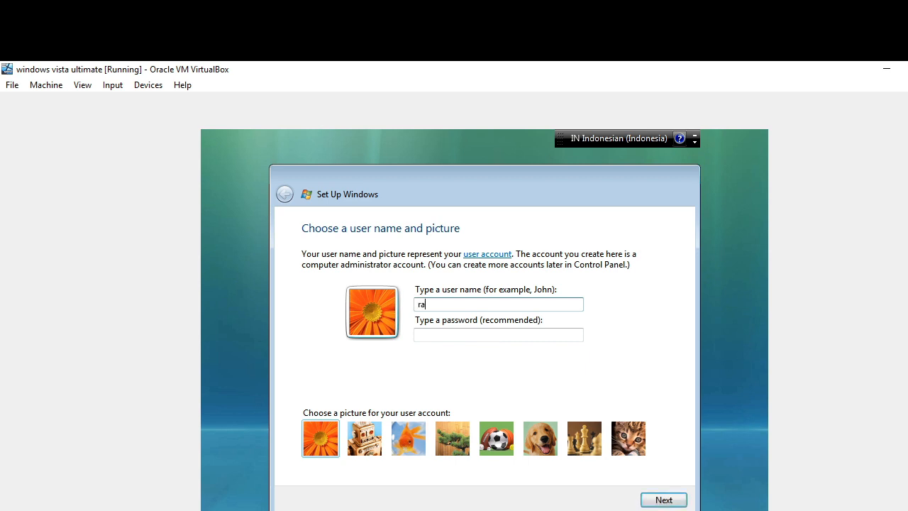
text(isya)
click(511, 336)
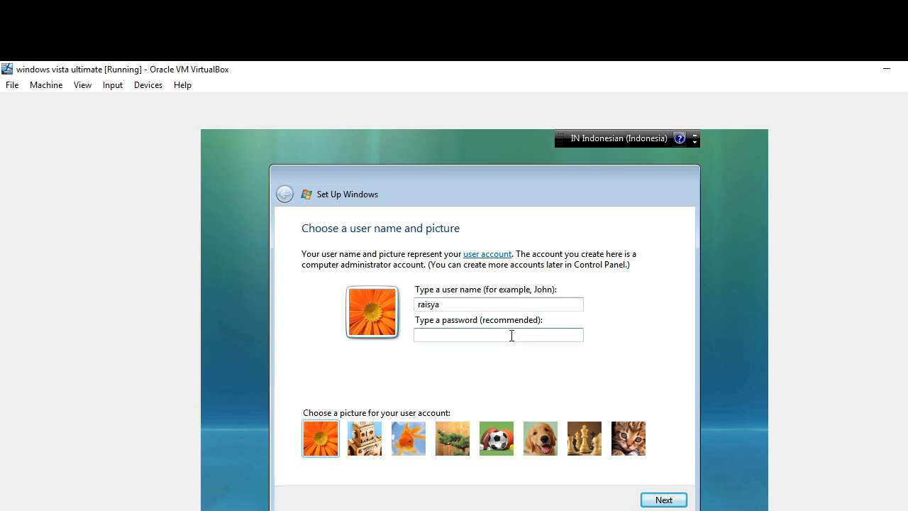
text(r•••••••••••••••)
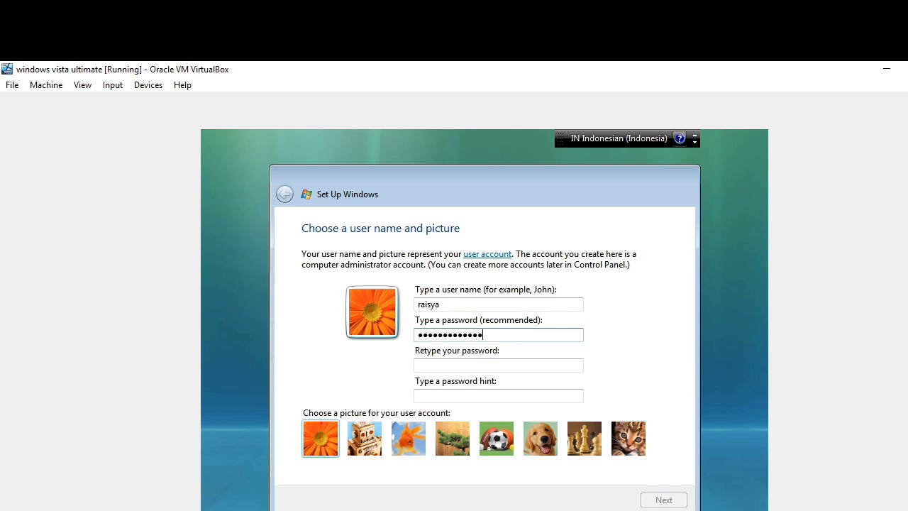
key(Tab)
text(••••••••••••••••)
key(Tab)
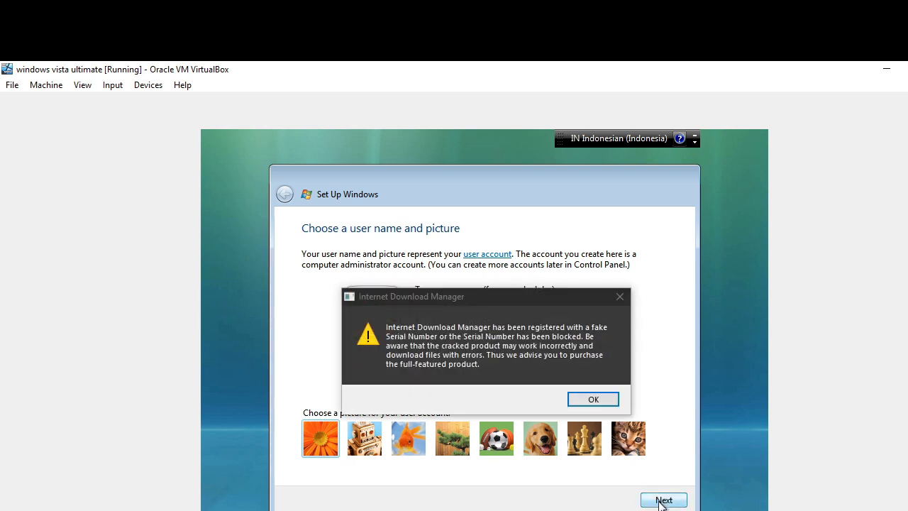
click(620, 297)
key(Return)
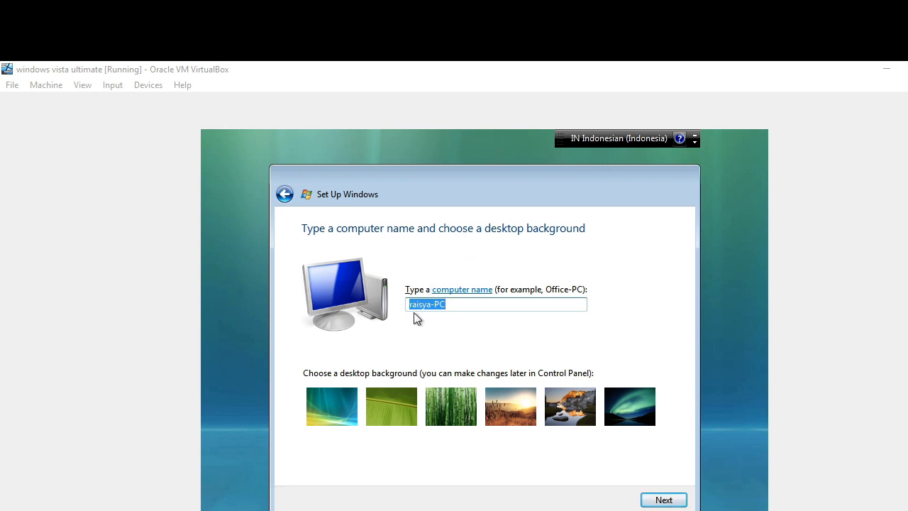
Step: Keep the suggested computer name, time and date, choose Ask me later for updates and Home network, then Start
click(662, 501)
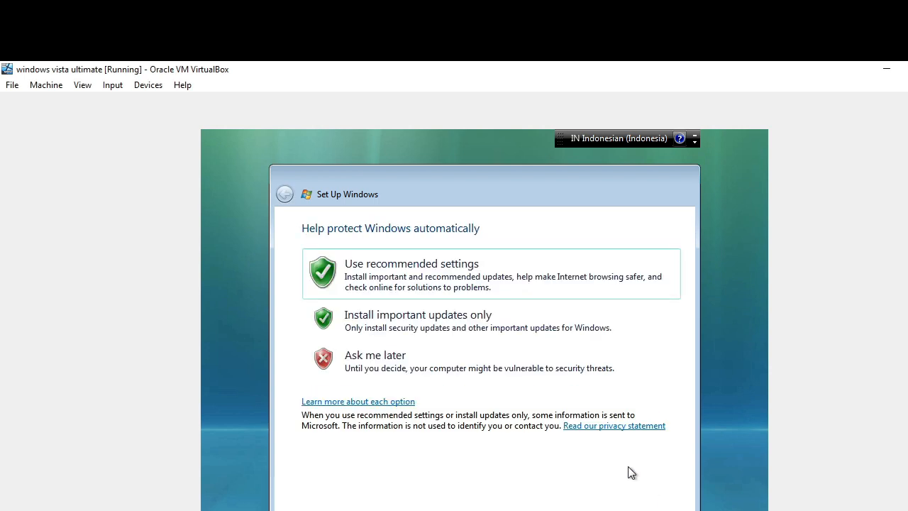
click(511, 359)
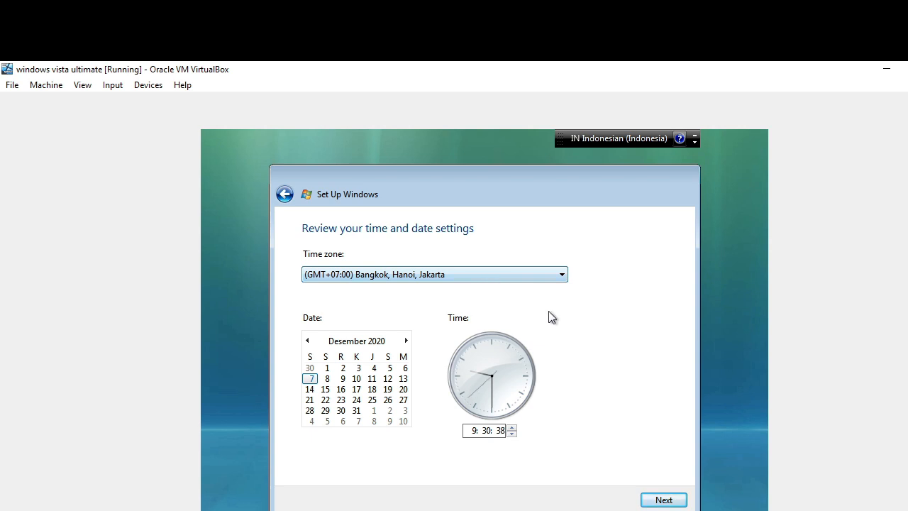
click(651, 503)
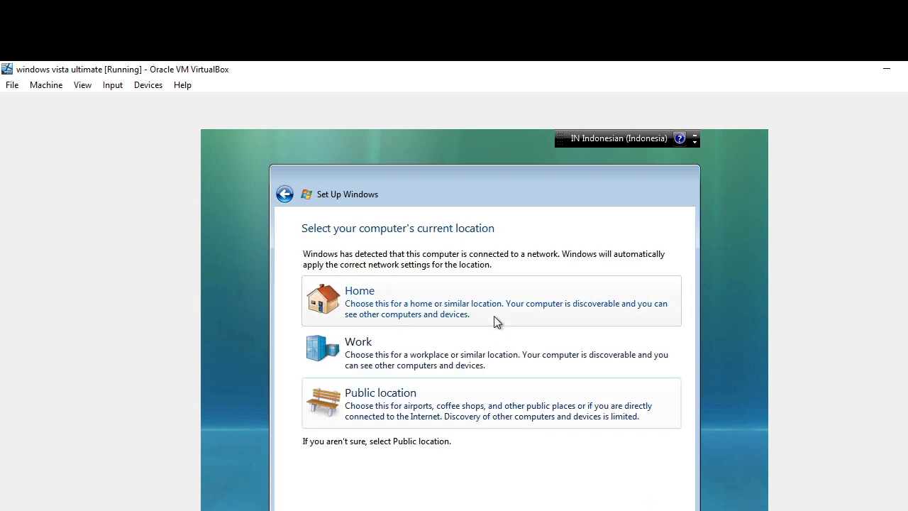
click(487, 305)
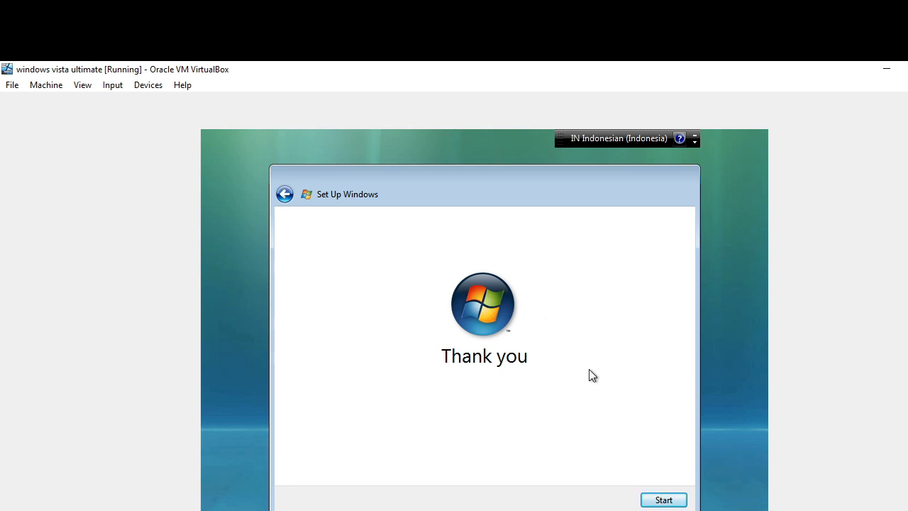
click(662, 500)
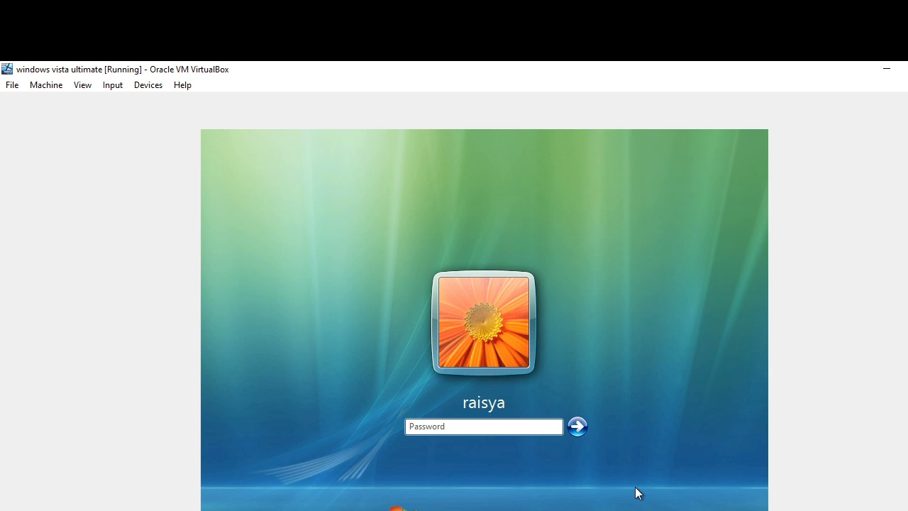
Step: Wait for Vista to boot to the logon screen for the new account
key(Return)
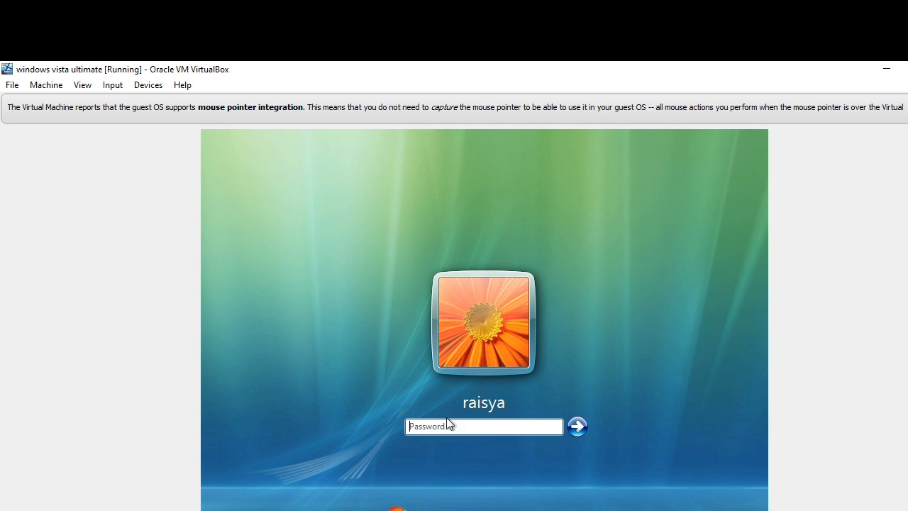
Step: Enter the account password at the logon screen to sign in
text(****************)
key(Return)
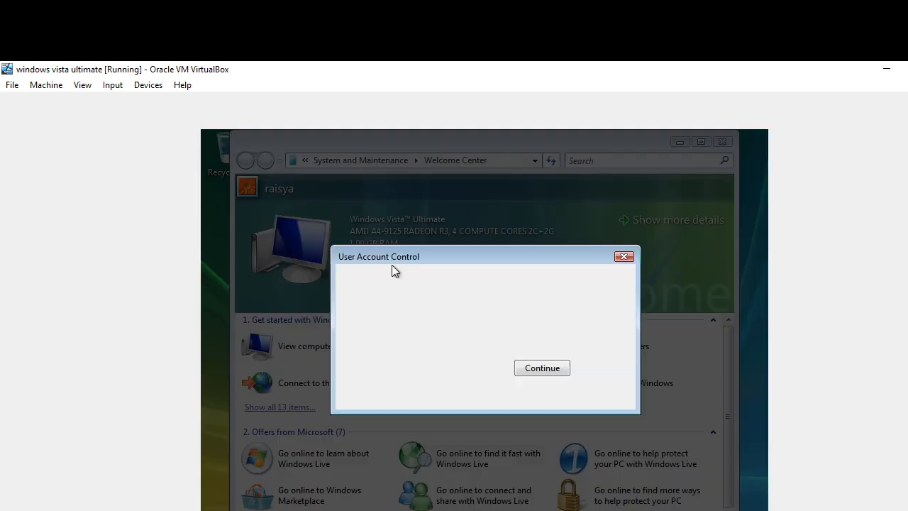
Step: Cancel the UAC prompt and close the Set Network Location and Welcome Center windows
click(625, 256)
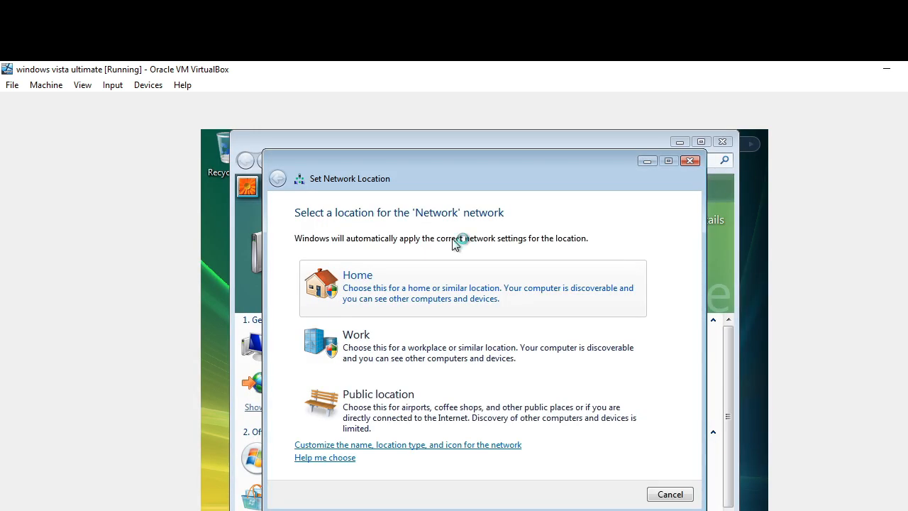
click(690, 161)
click(725, 142)
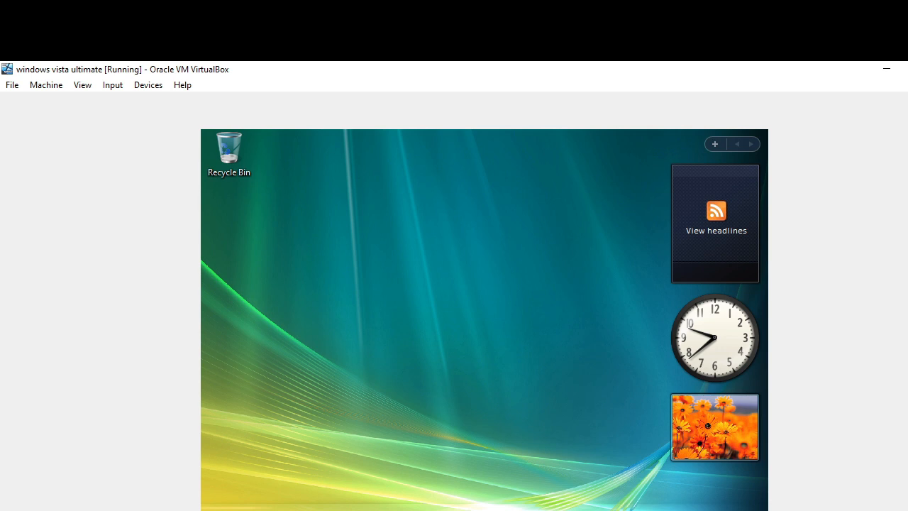
Step: Browse the Start menu's All Programs list, then close the menu
click(215, 510)
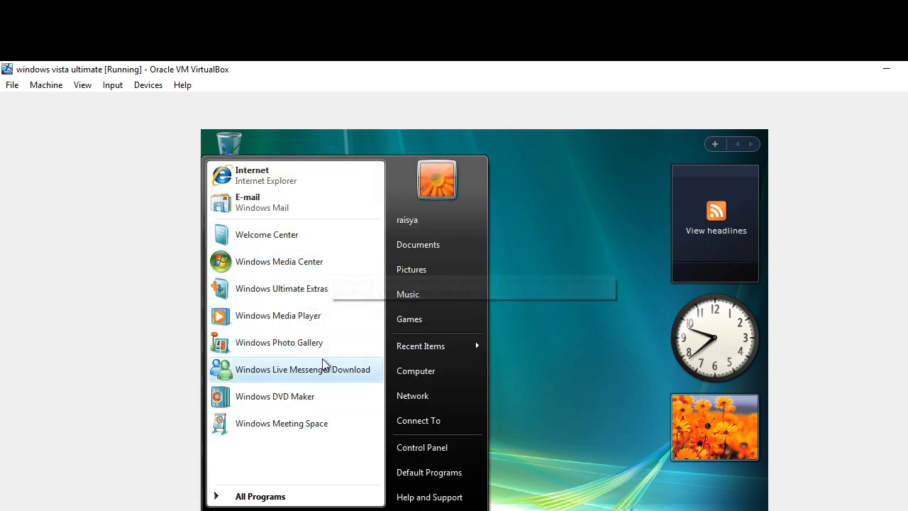
click(268, 498)
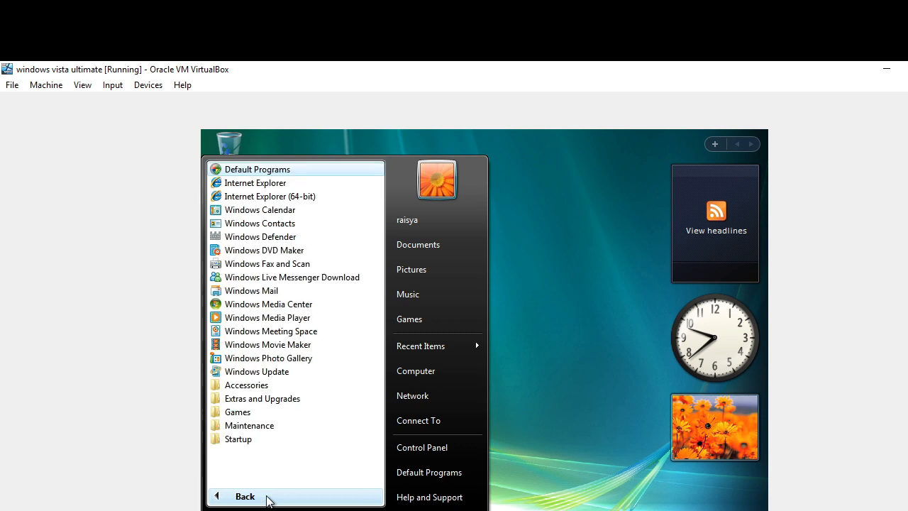
click(580, 286)
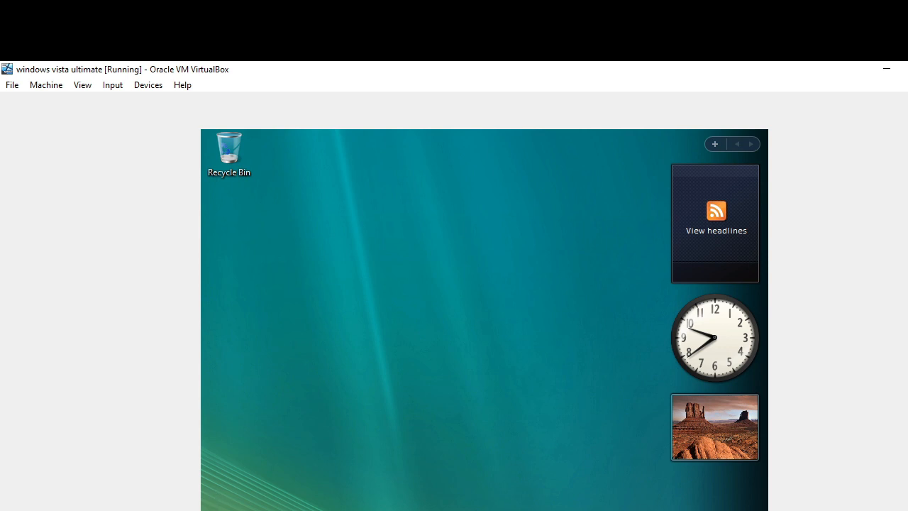
Step: Open and dismiss the Start menu to get back to the empty VirtualBox Manager
key(super)
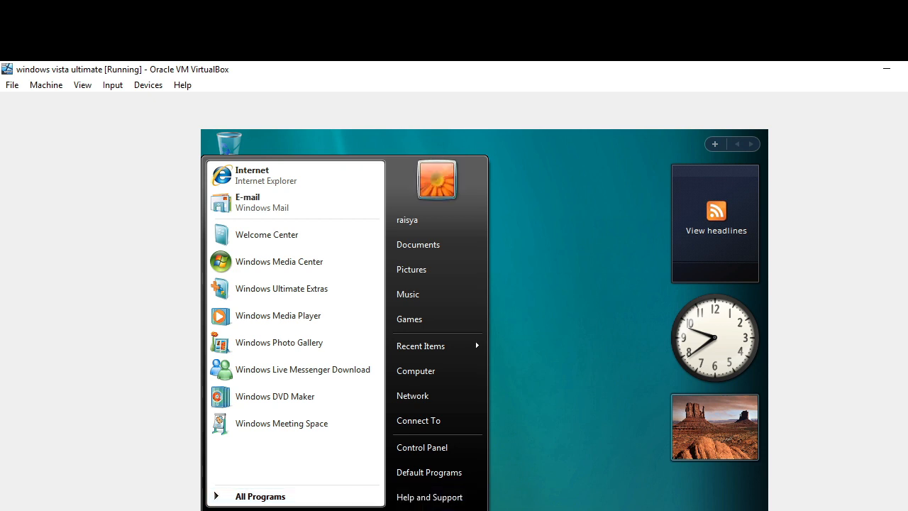
key(Escape)
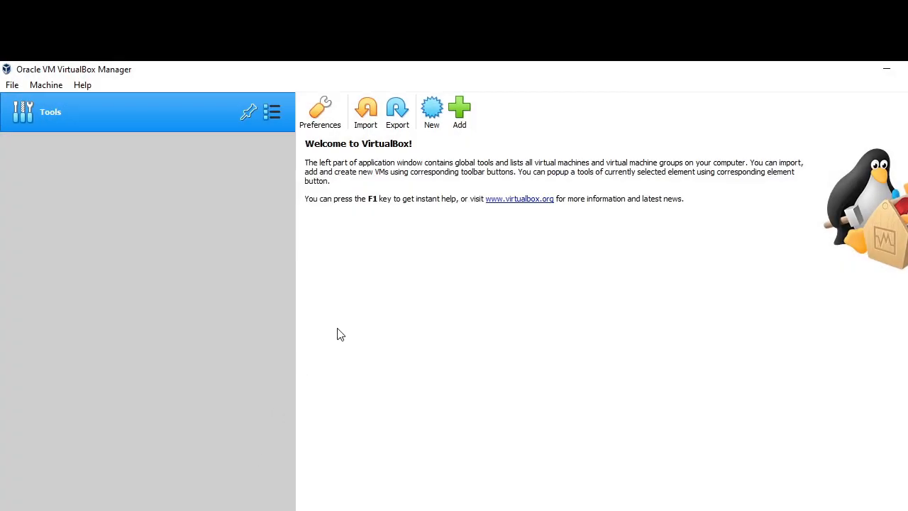
Step: Create a new machine named 'windows 7', keeping Microsoft Windows, Windows 7 (64-bit)
click(431, 124)
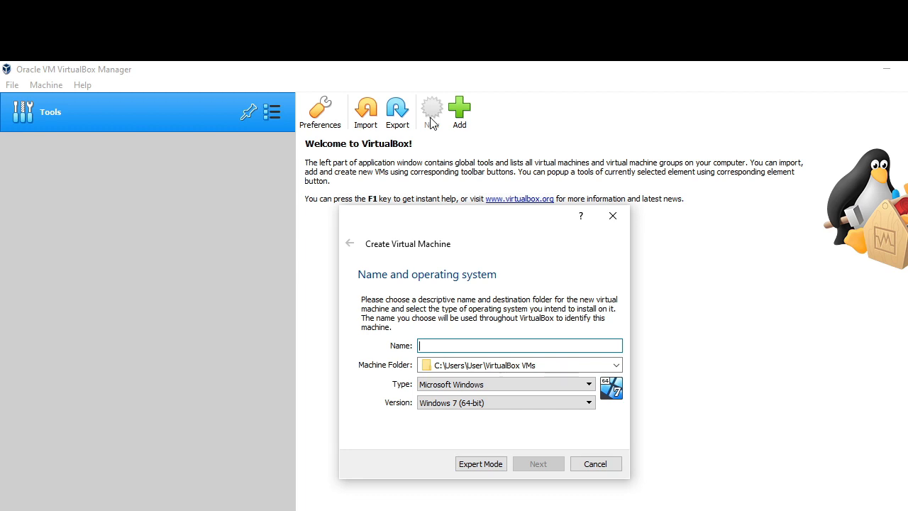
text(windo)
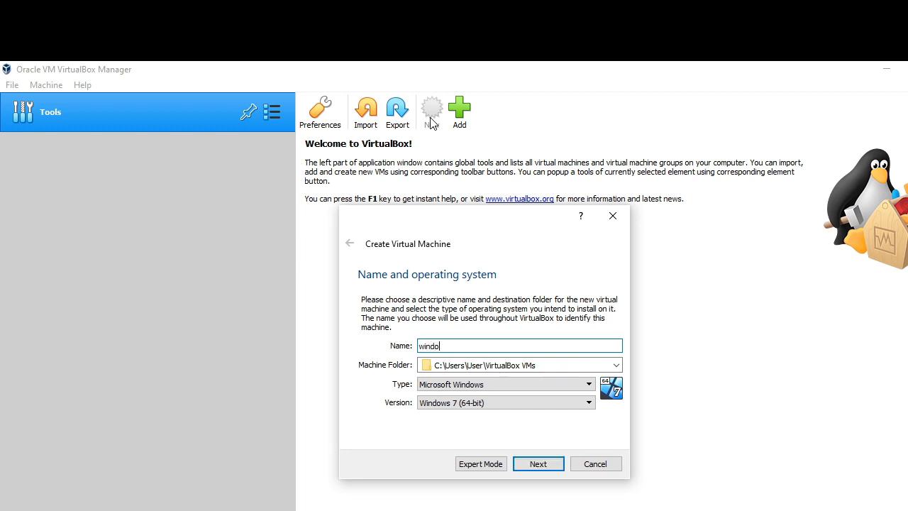
text(ws 7)
click(537, 467)
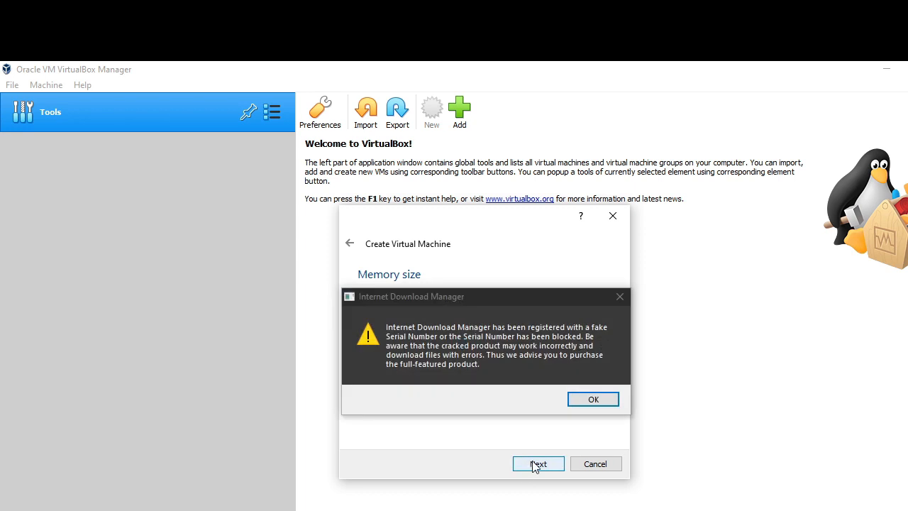
Step: Dismiss the IDM warning, keep 2048 MB memory, and create a new virtual hard disk
click(620, 297)
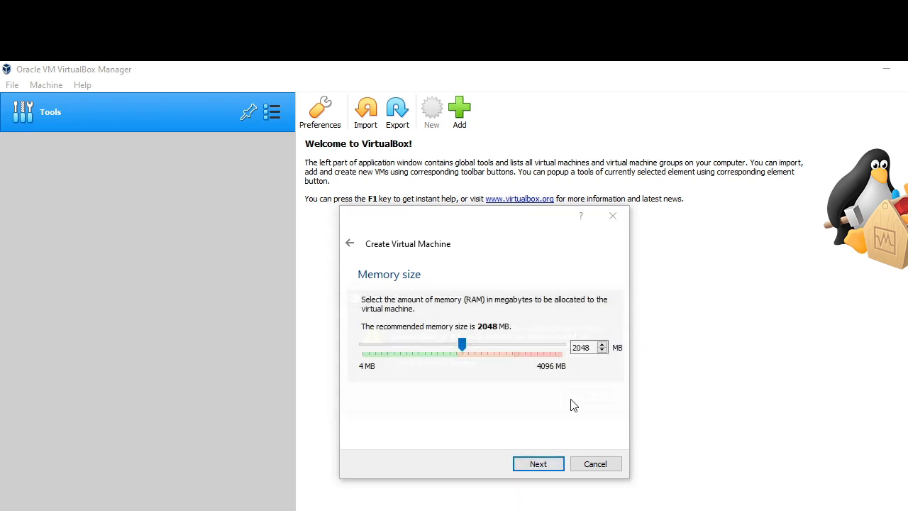
click(538, 464)
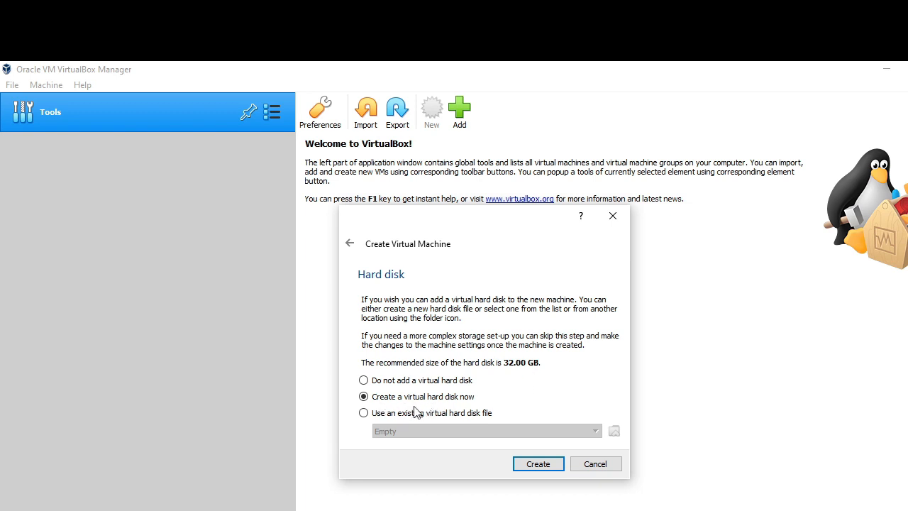
click(540, 465)
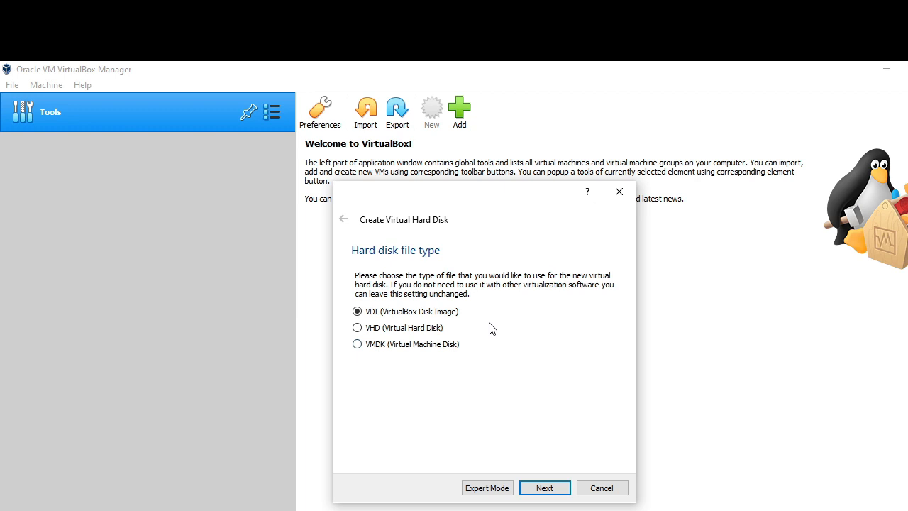
Step: Keep the VDI file type and dynamically allocated storage for the new disk
click(545, 488)
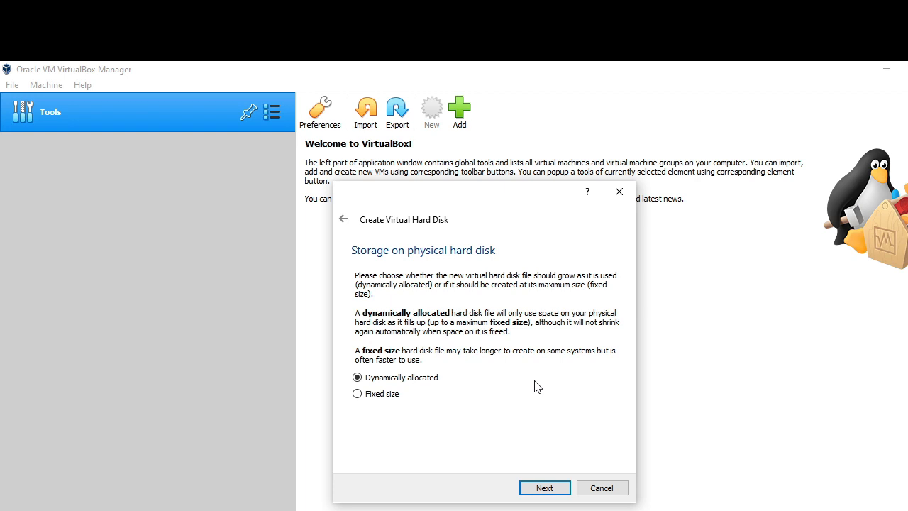
click(537, 489)
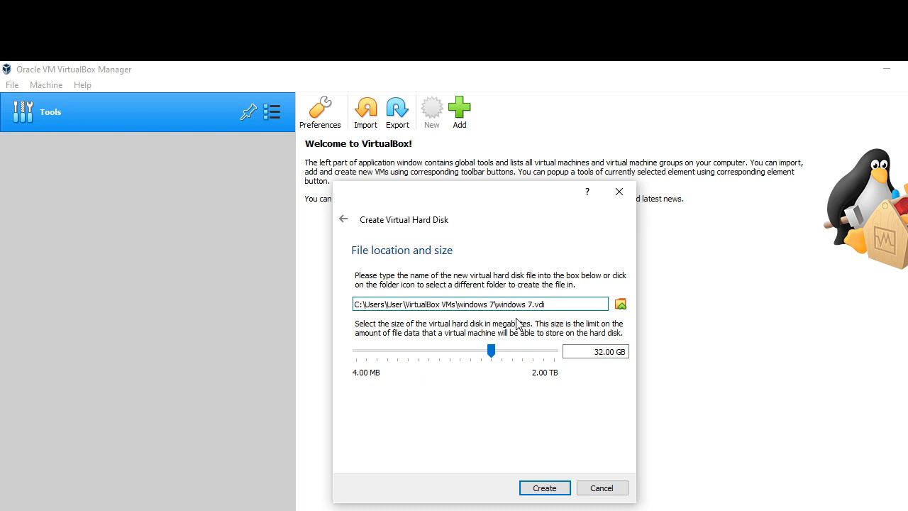
Step: Create the machine with its 32.00 GB disk and move Optical above Floppy in boot order
click(543, 491)
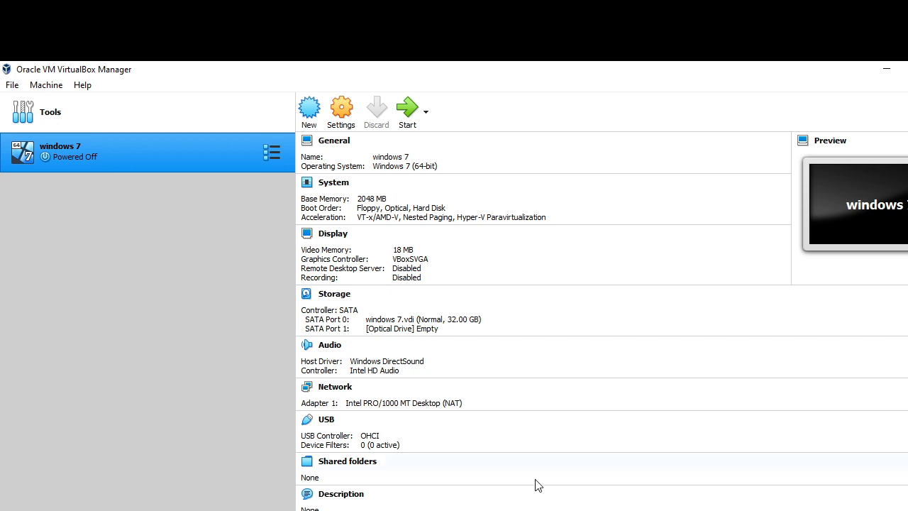
click(342, 111)
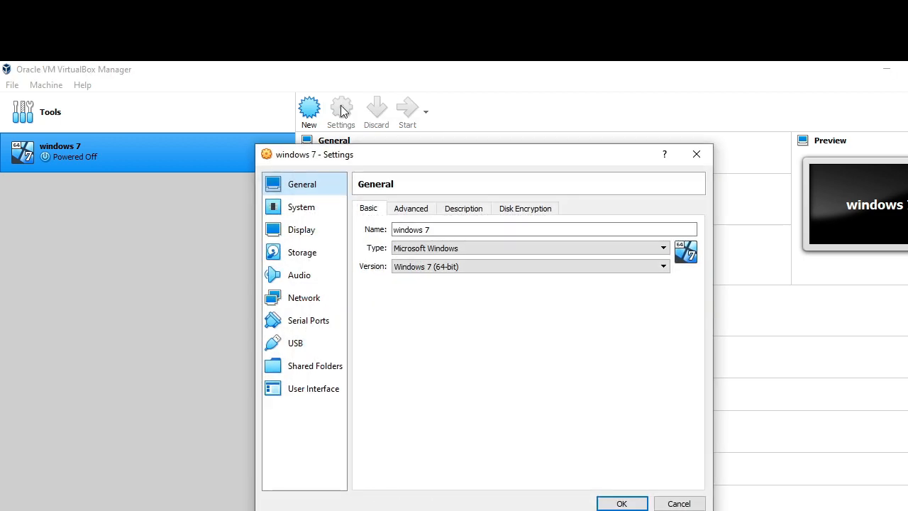
click(310, 208)
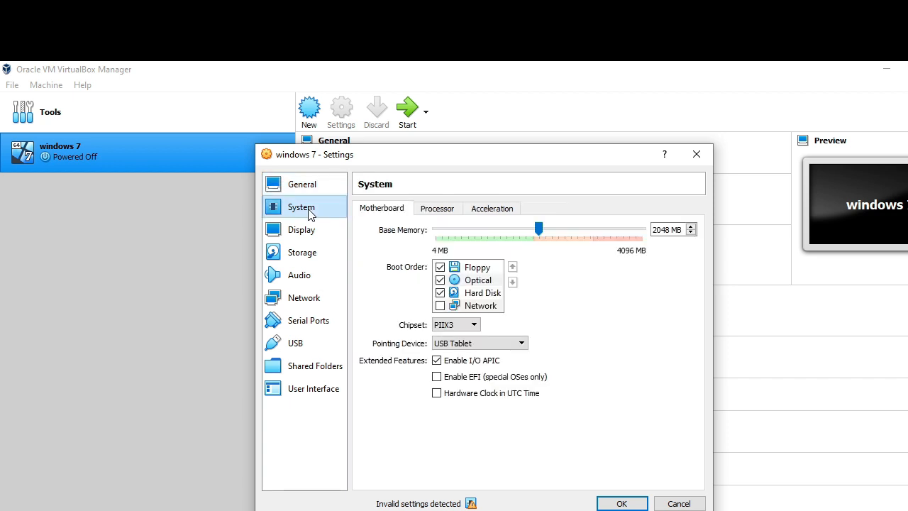
click(478, 282)
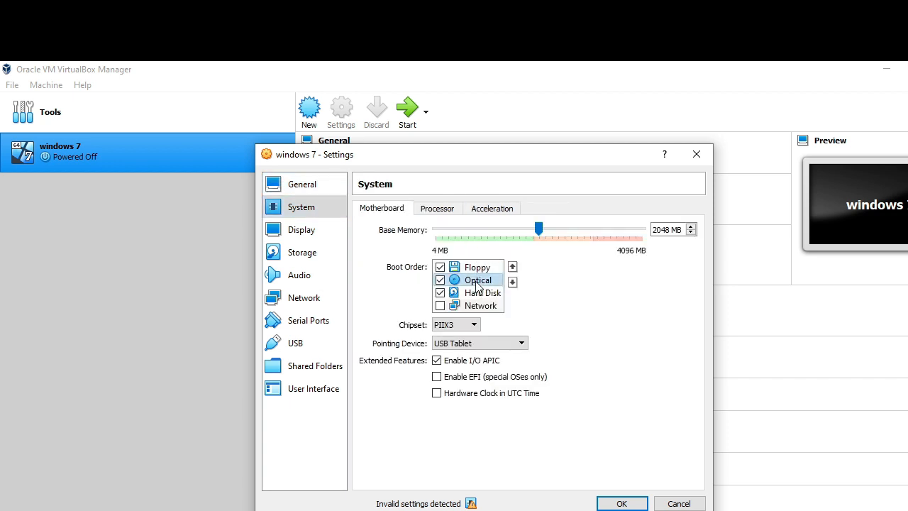
click(512, 267)
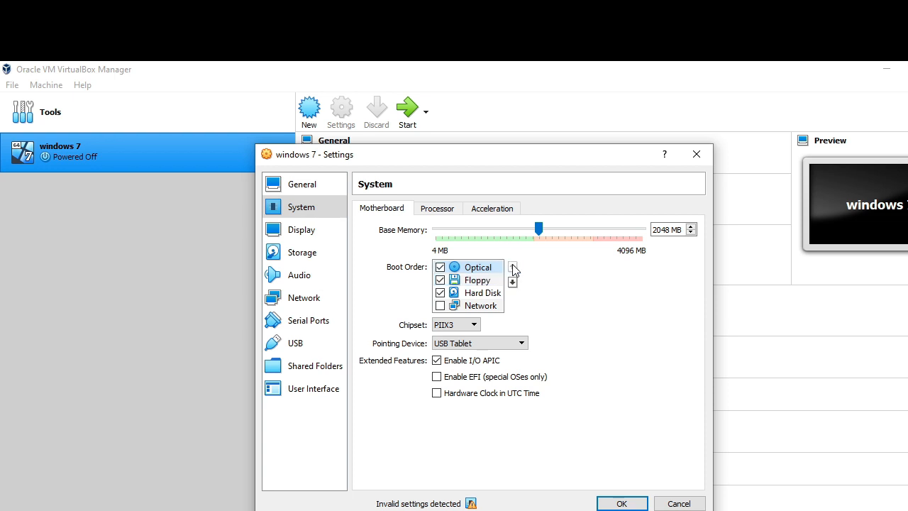
click(299, 255)
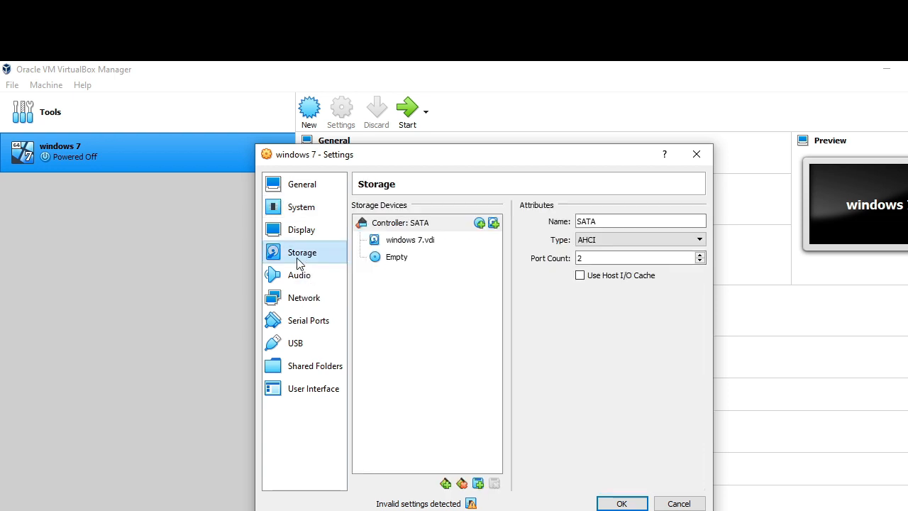
Step: Load Windows_7.AIO.Update.November_2019_x64_x86.iso into the empty optical drive and confirm with OK
click(402, 258)
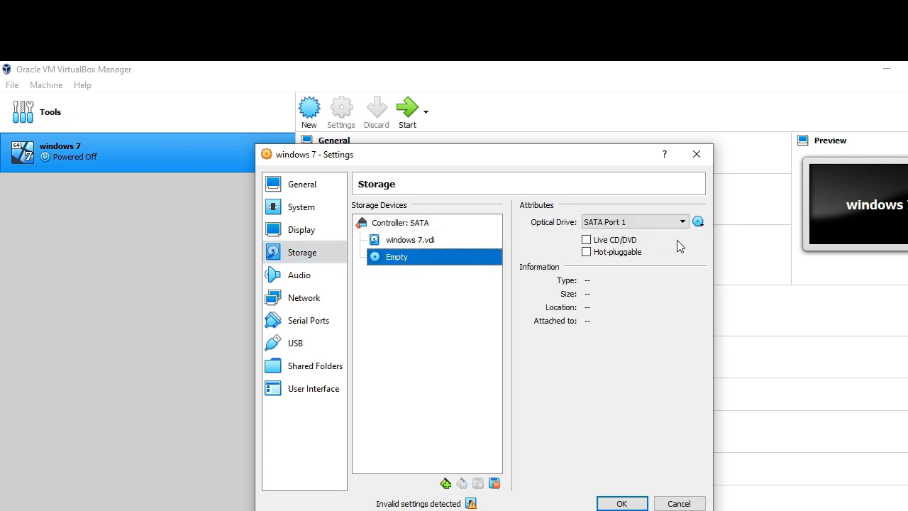
click(698, 223)
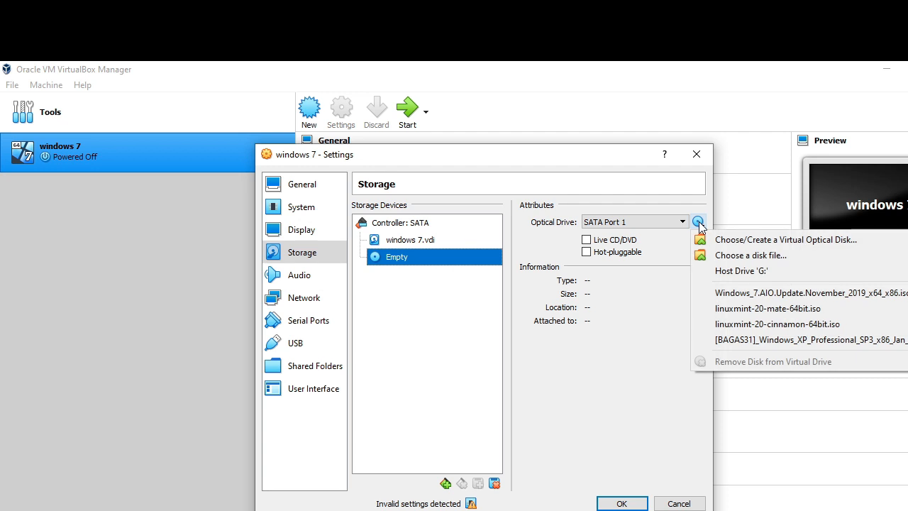
click(718, 259)
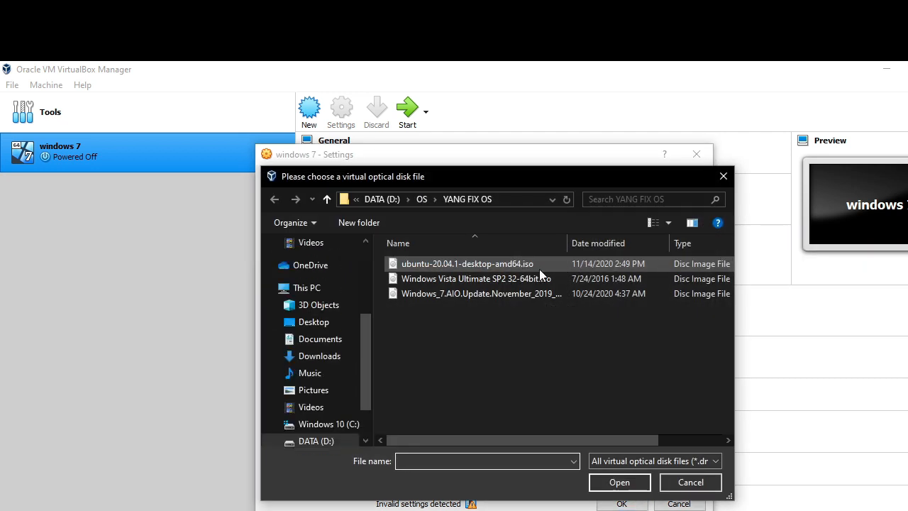
click(421, 296)
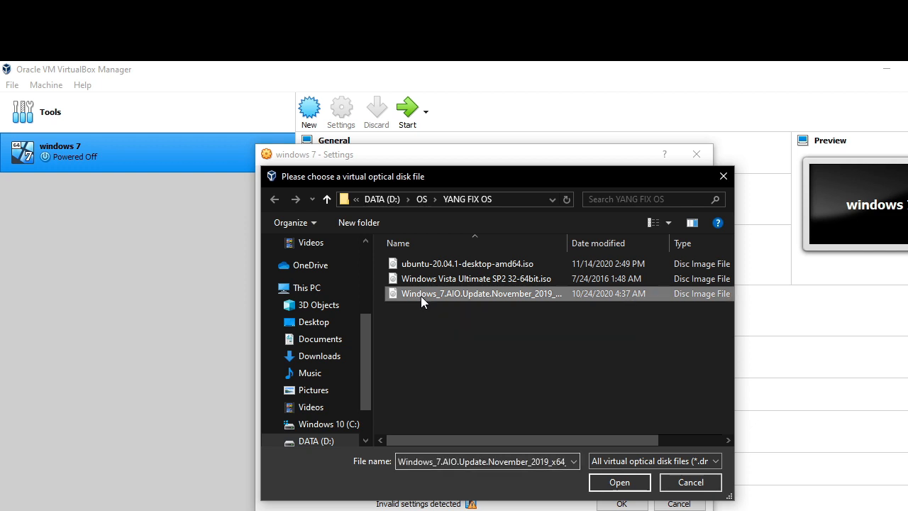
click(608, 483)
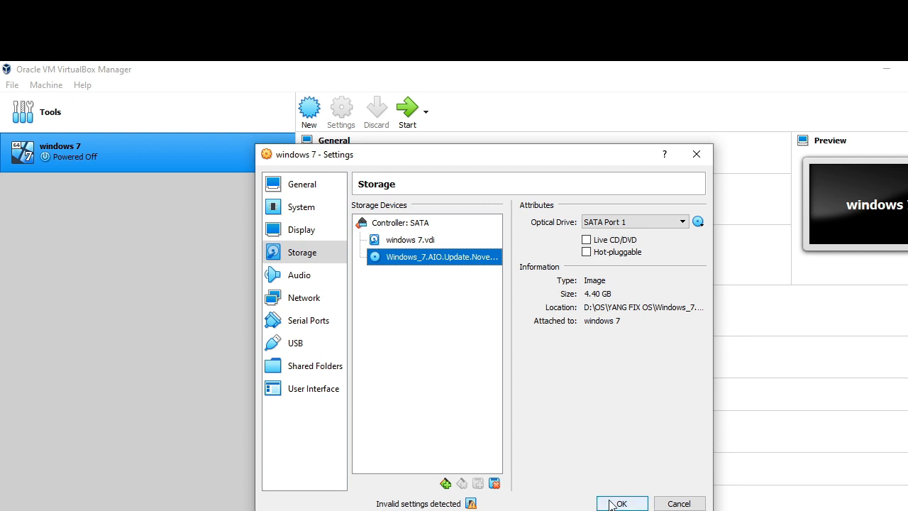
click(615, 503)
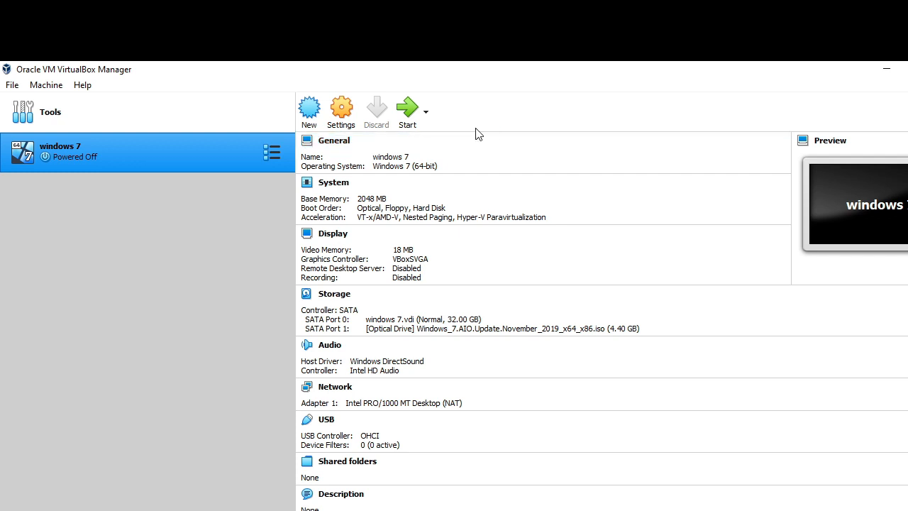
Step: Start the windows 7 VM and let it boot to Setup's language page
click(407, 111)
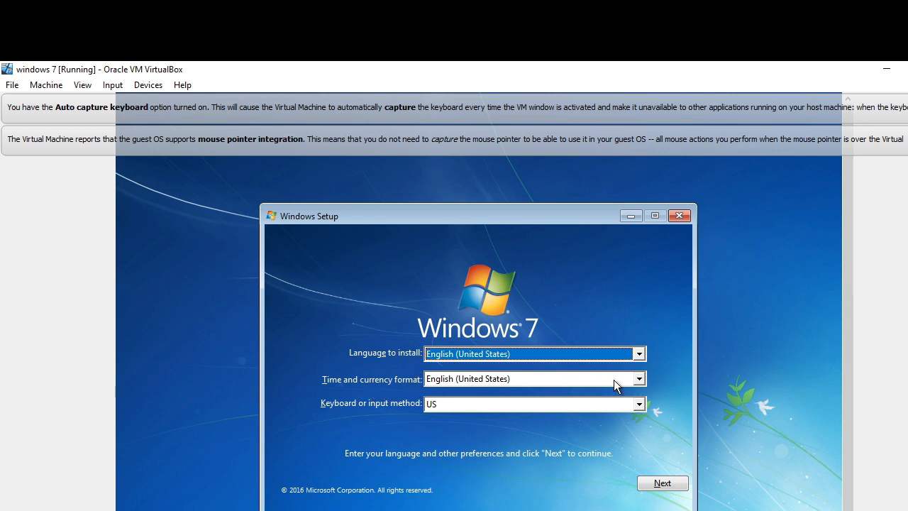
Step: Scroll through the time and currency format list, first landing on French (Congo DRC)
click(640, 381)
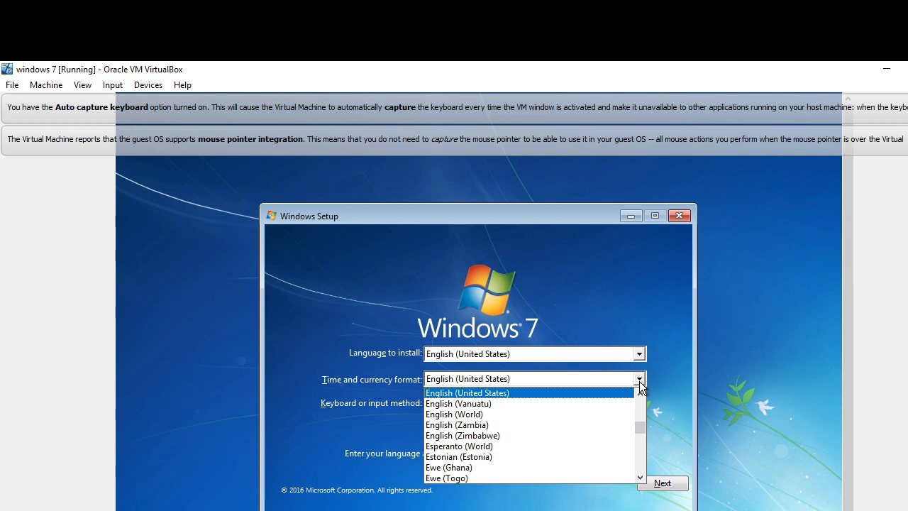
click(641, 478)
click(640, 478)
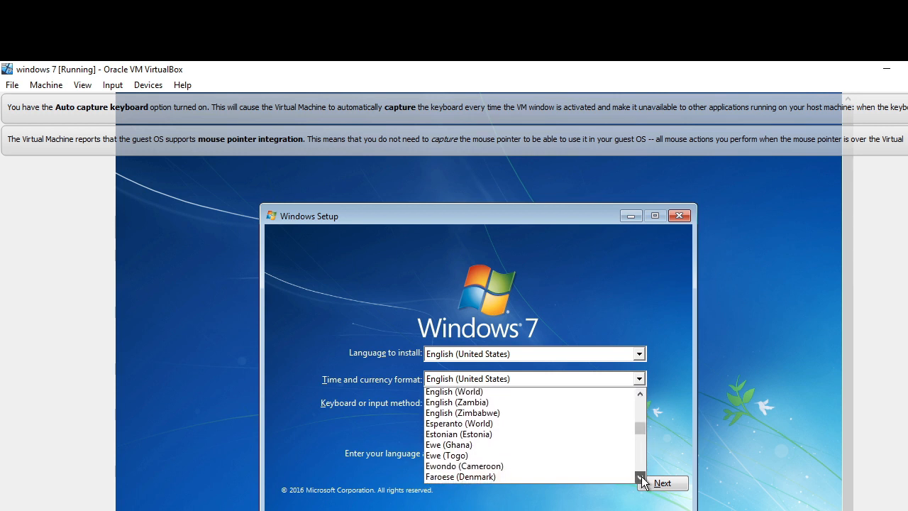
click(640, 478)
click(641, 478)
click(640, 478)
click(640, 479)
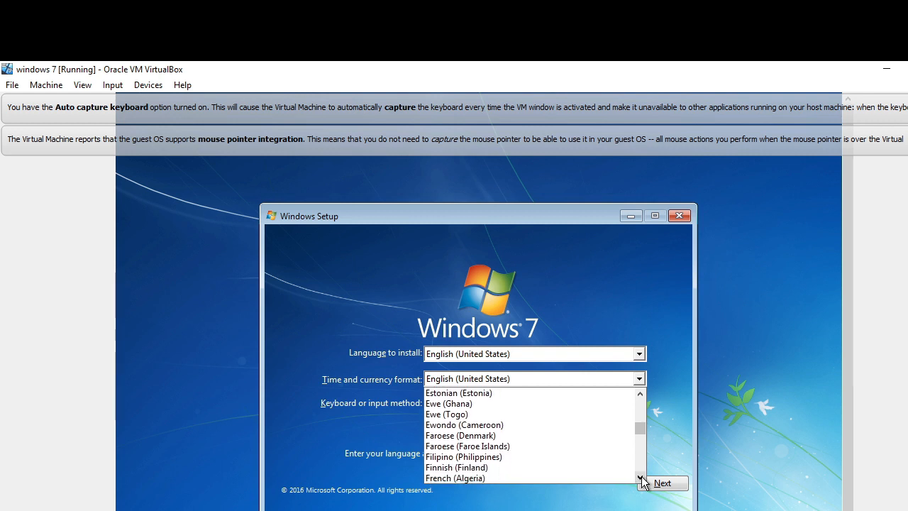
click(640, 479)
click(640, 478)
click(640, 478)
click(641, 478)
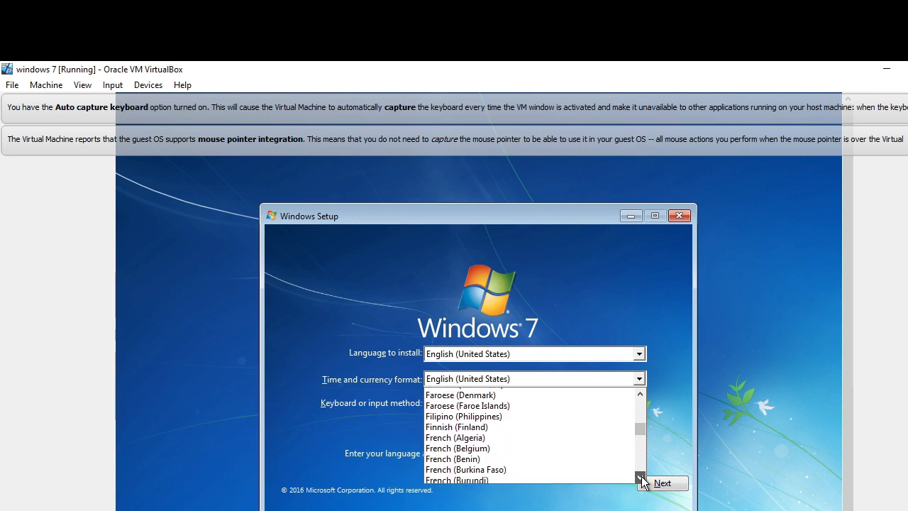
click(640, 479)
click(641, 478)
click(640, 478)
click(641, 478)
click(641, 478)
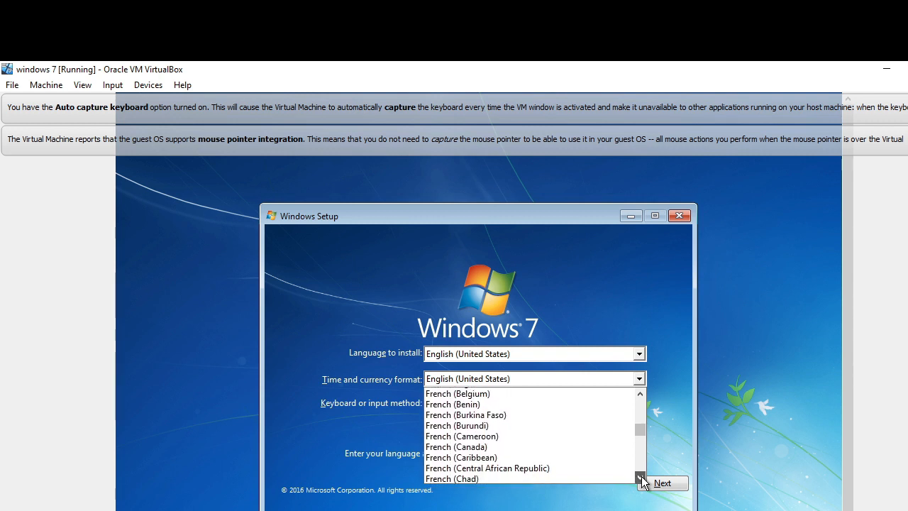
click(641, 478)
click(640, 478)
scroll(639, 429, down, 2)
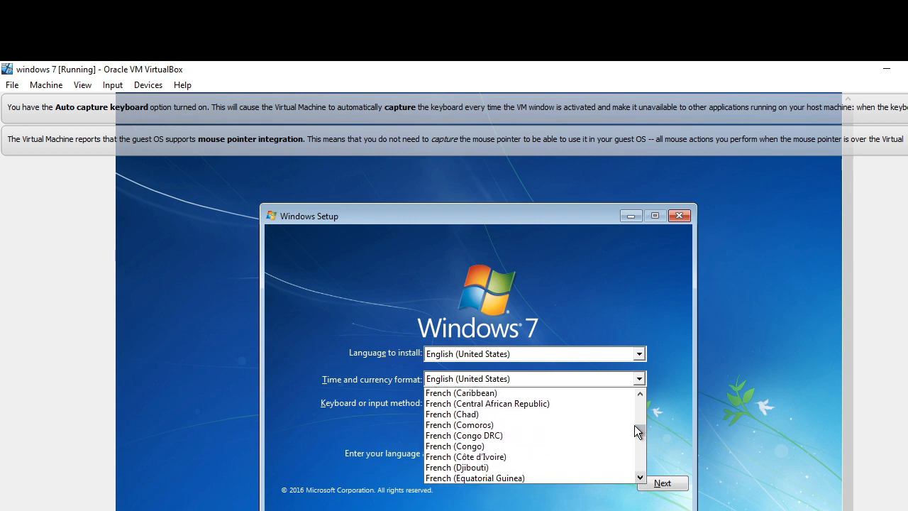
click(634, 435)
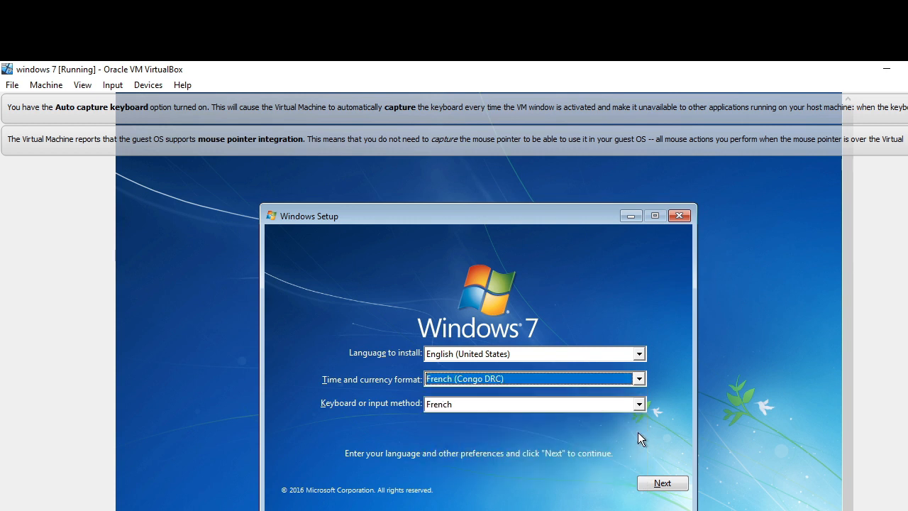
Step: Change the time and currency format to Indonesian (Indonesia) and continue
click(639, 381)
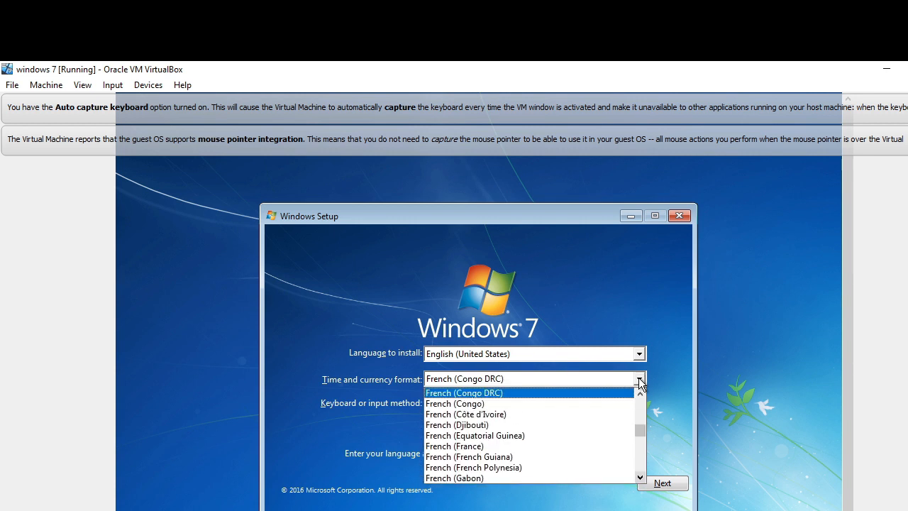
drag(636, 427, 638, 437)
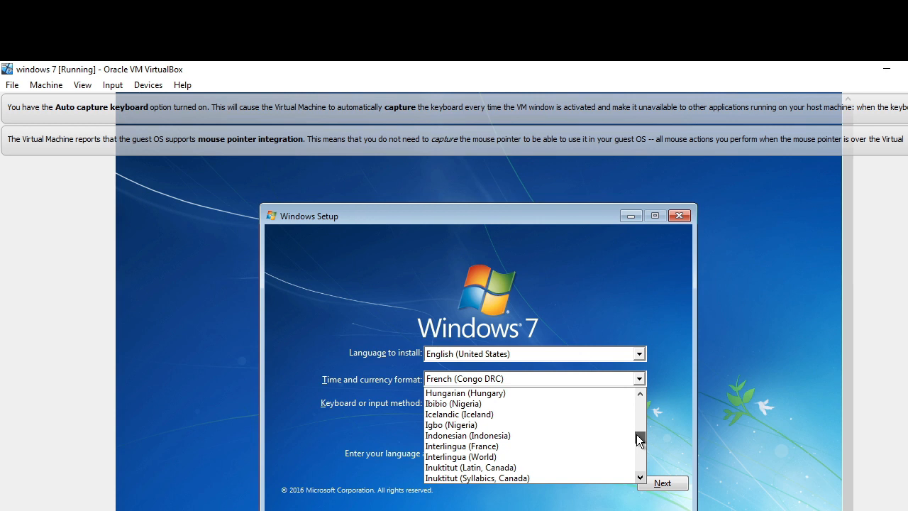
click(508, 445)
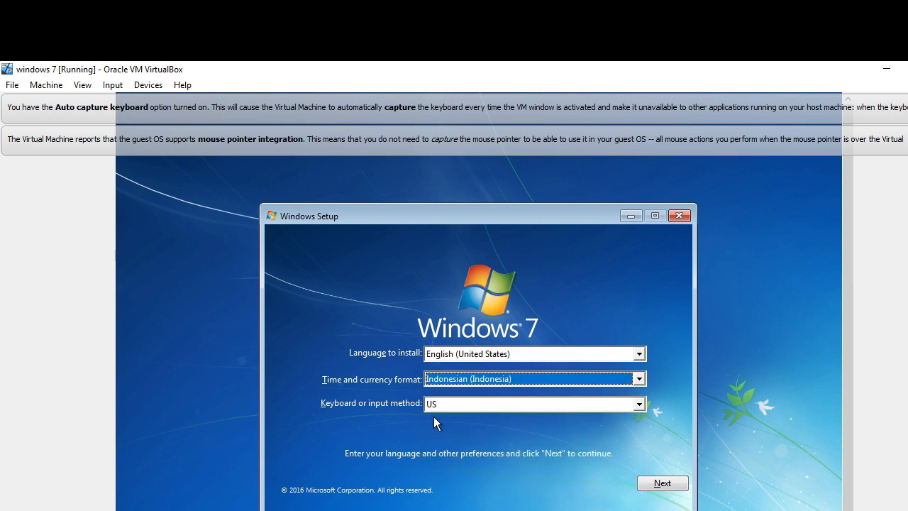
click(659, 483)
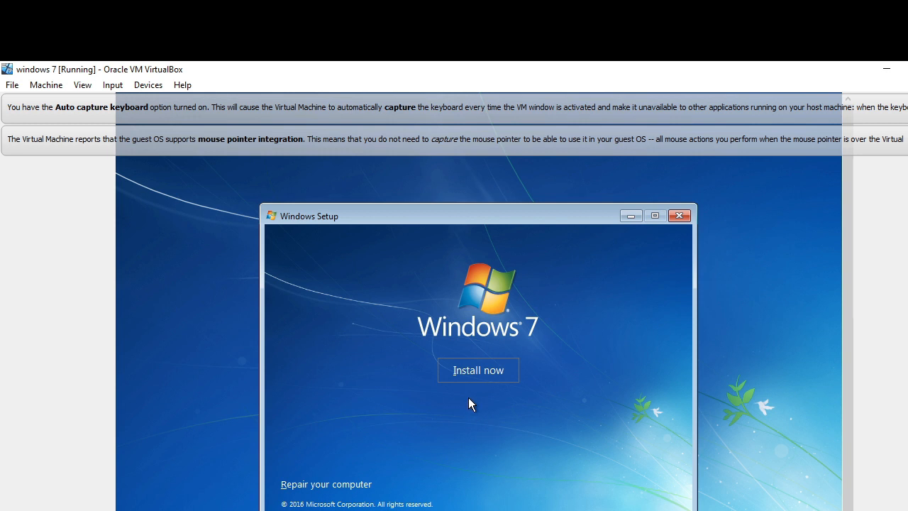
Step: Start installing and pick the Windows 7 Professional STD x64 edition
click(474, 369)
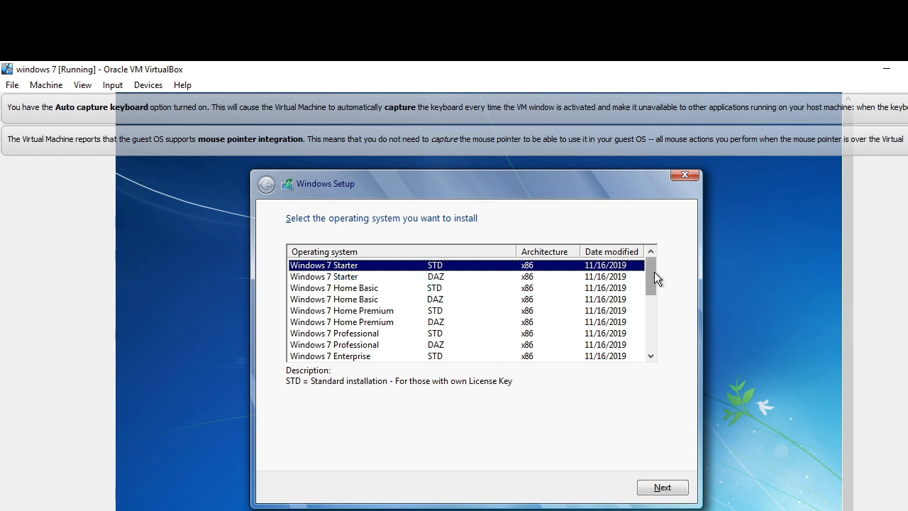
drag(652, 277, 652, 291)
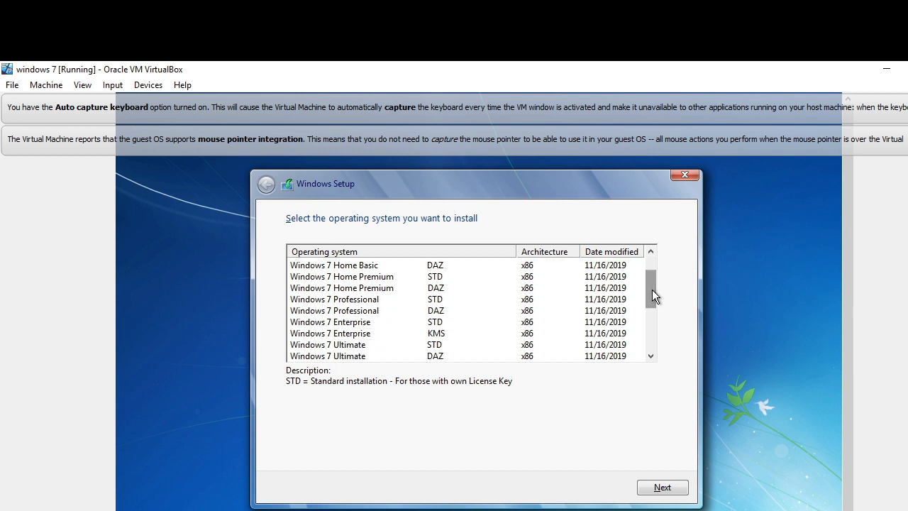
click(504, 299)
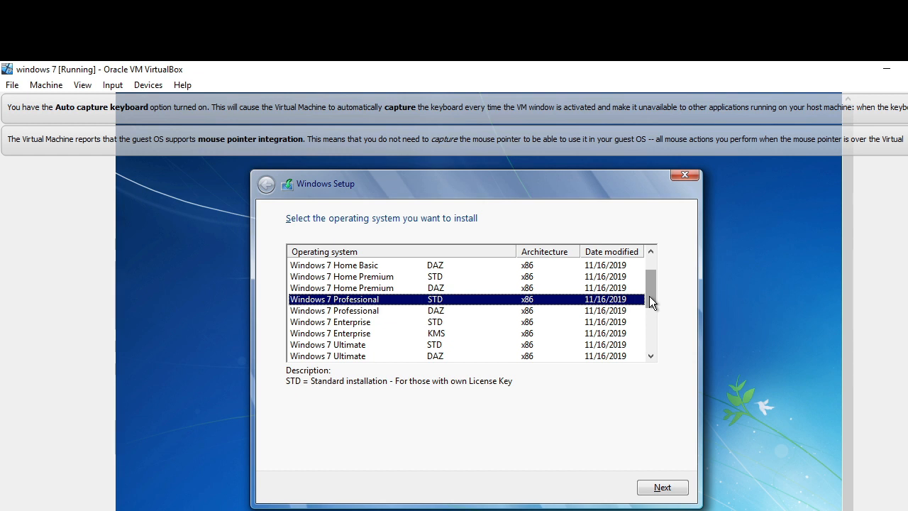
drag(649, 297, 649, 328)
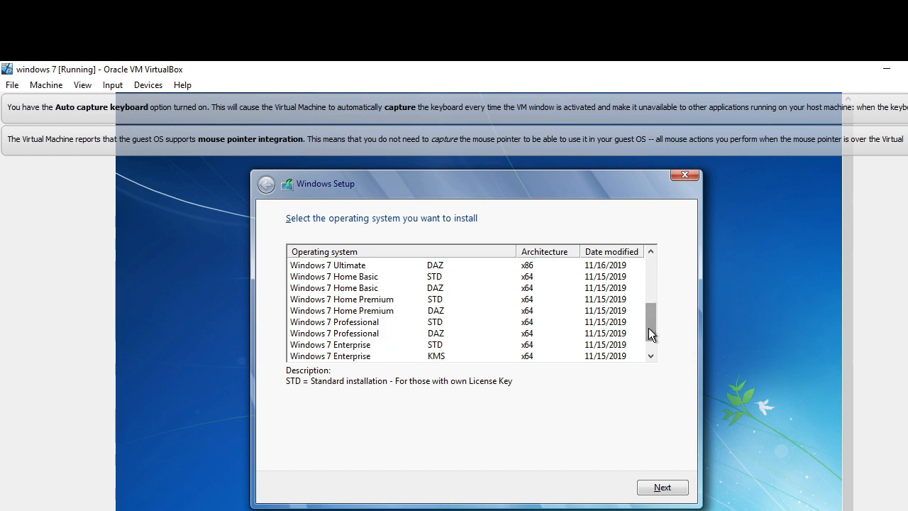
click(529, 326)
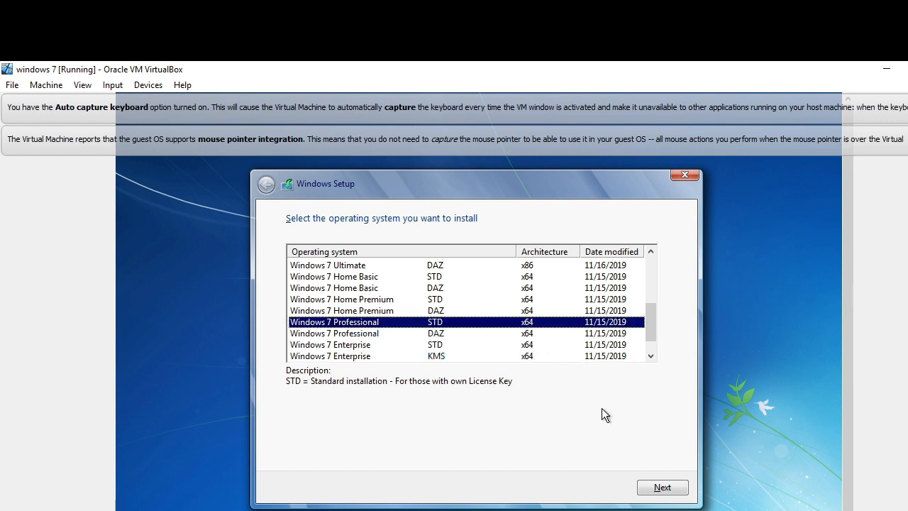
click(655, 489)
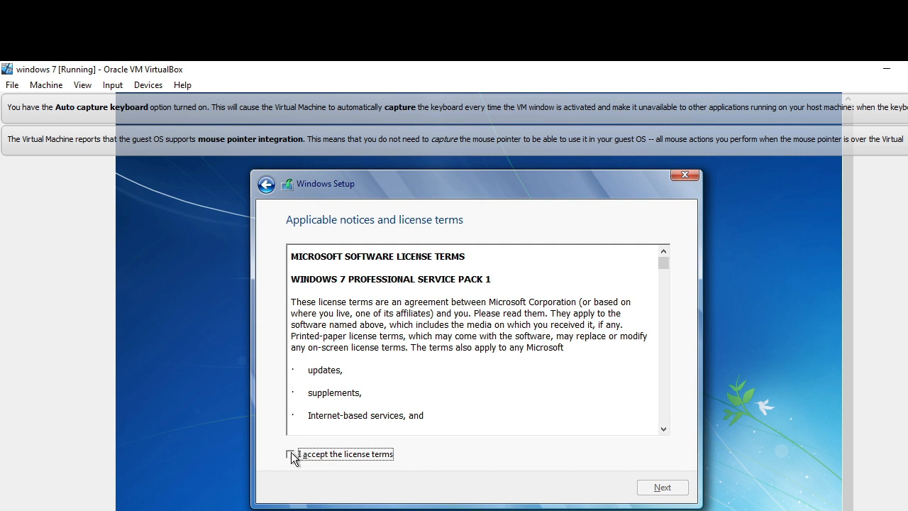
Step: Accept the license terms and choose Custom: Install Windows only (advanced)
click(289, 454)
click(655, 489)
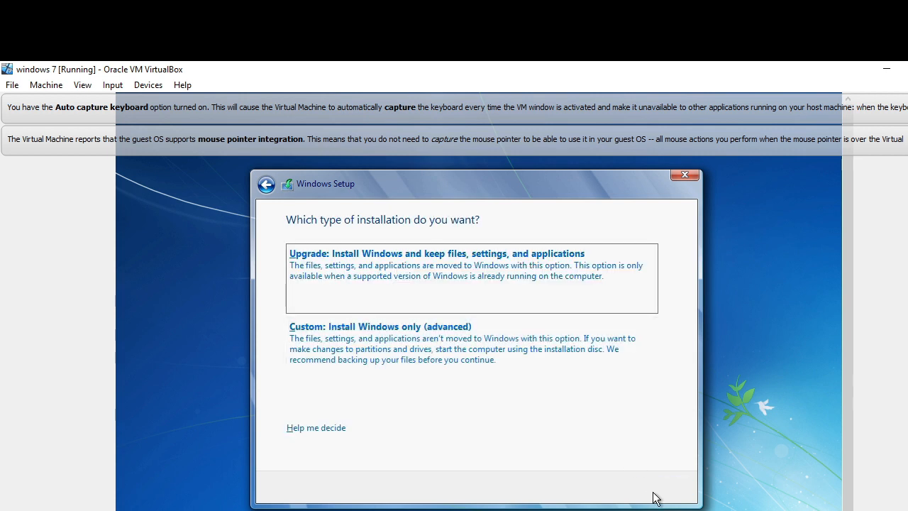
click(409, 350)
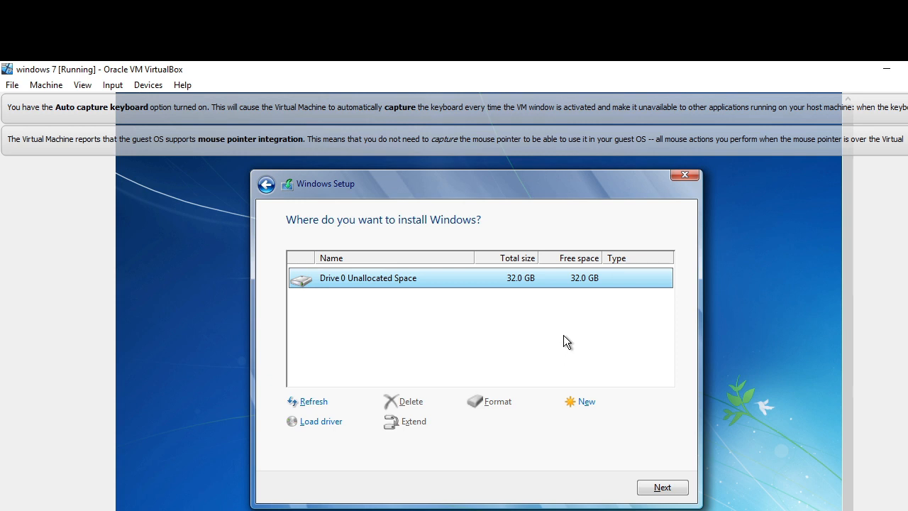
Step: Create a new 32768 MB partition on the unallocated space, allowing extra system partitions
click(580, 403)
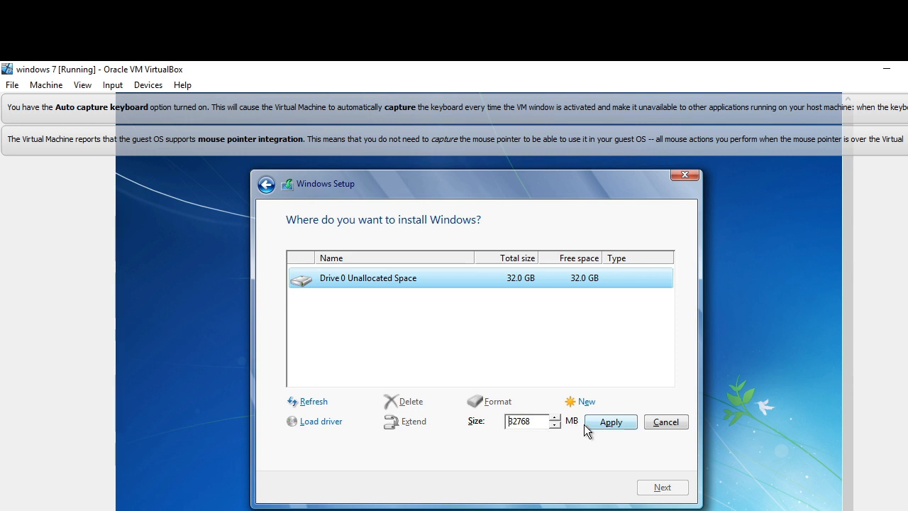
click(612, 423)
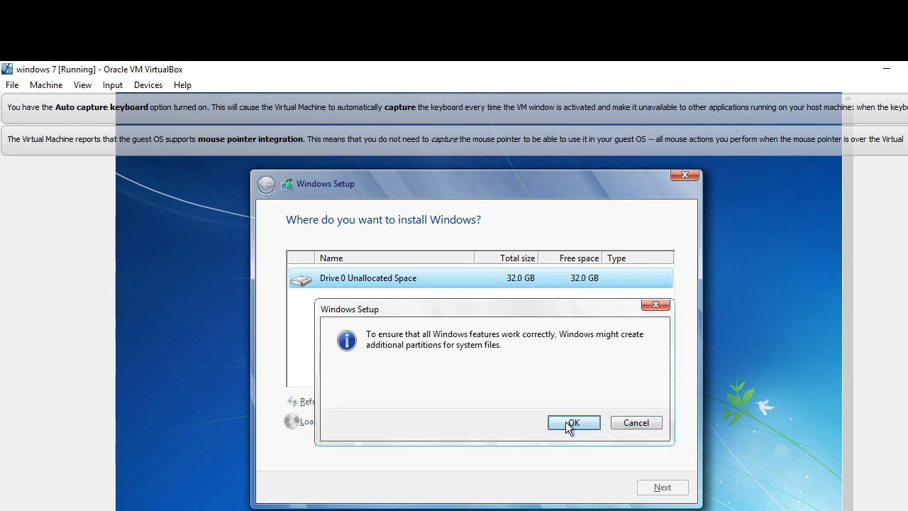
click(565, 421)
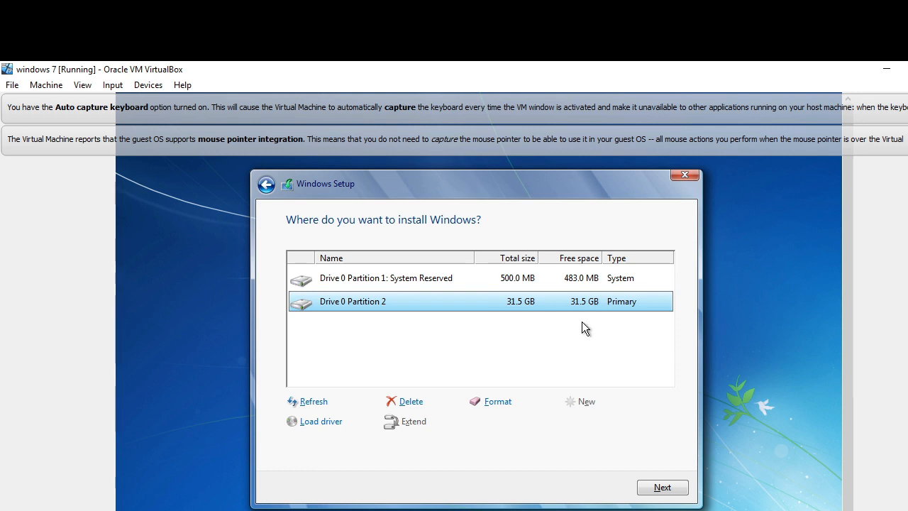
Step: Start installing onto Drive 0 Partition 2 and dismiss the Internet Download Manager warning
click(659, 487)
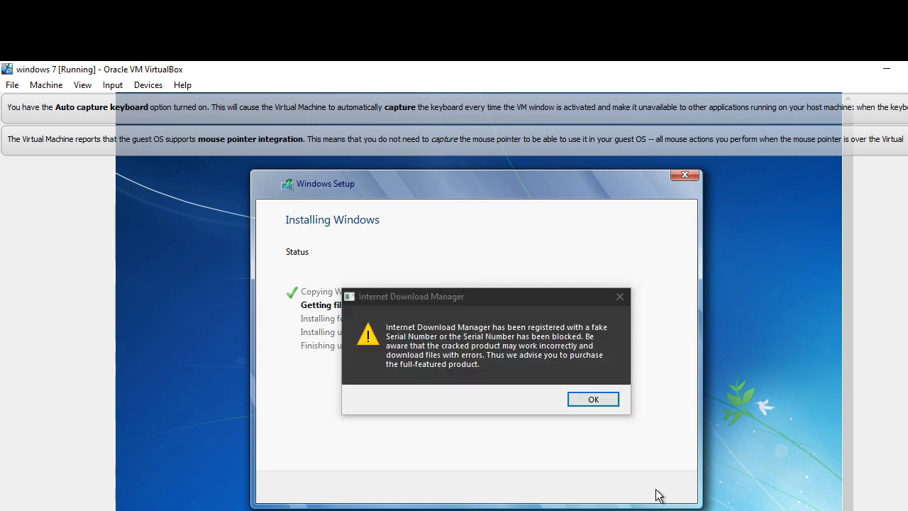
click(596, 399)
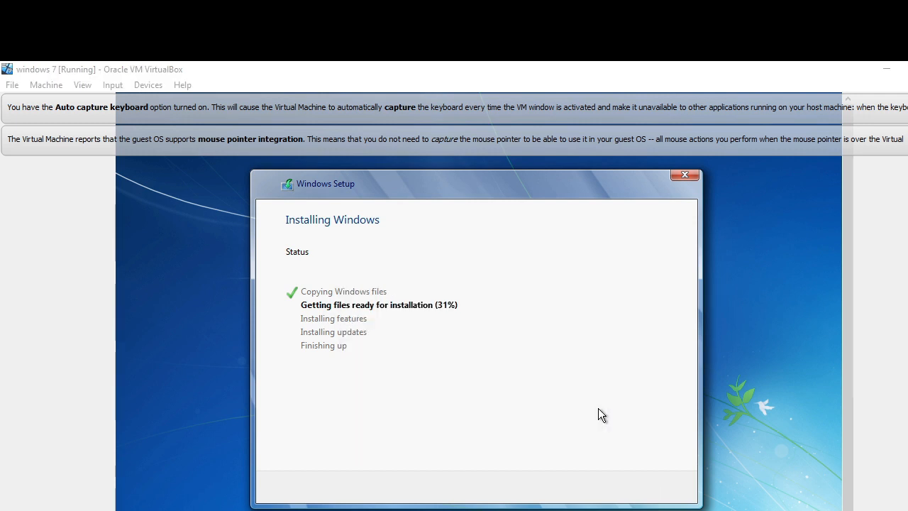
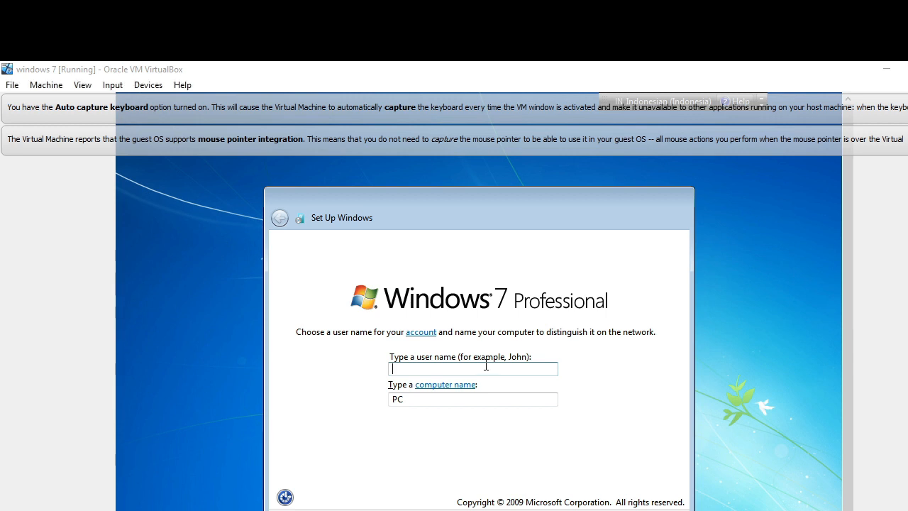
Step: Enter the account user name, correcting a doubled letter, and accept the user and computer names
text(rr)
key(BackSpace)
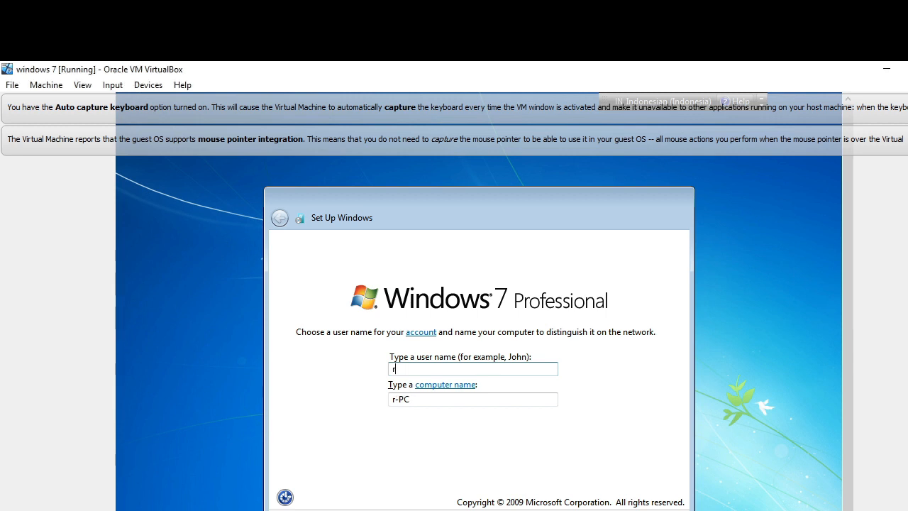
text(aisya)
key(Return)
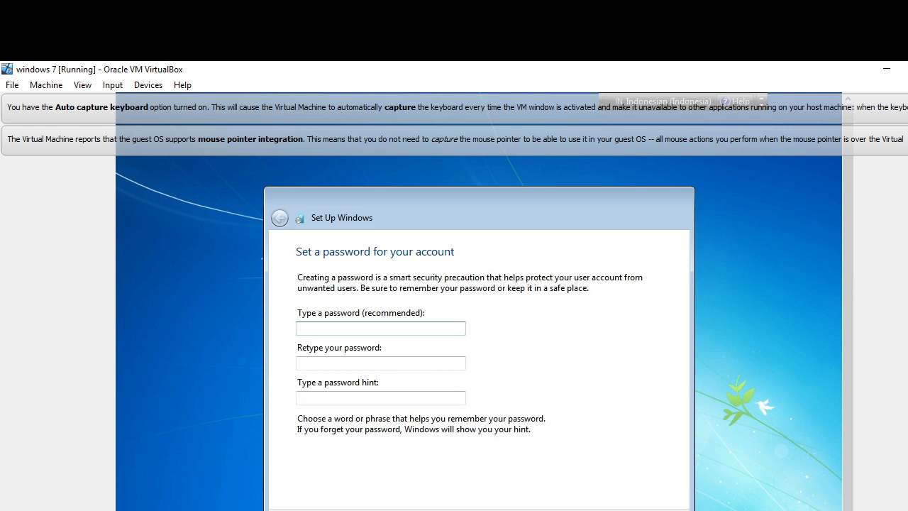
Step: Enter the account password, retype it to confirm, and add a password hint
text(•••••••••••)
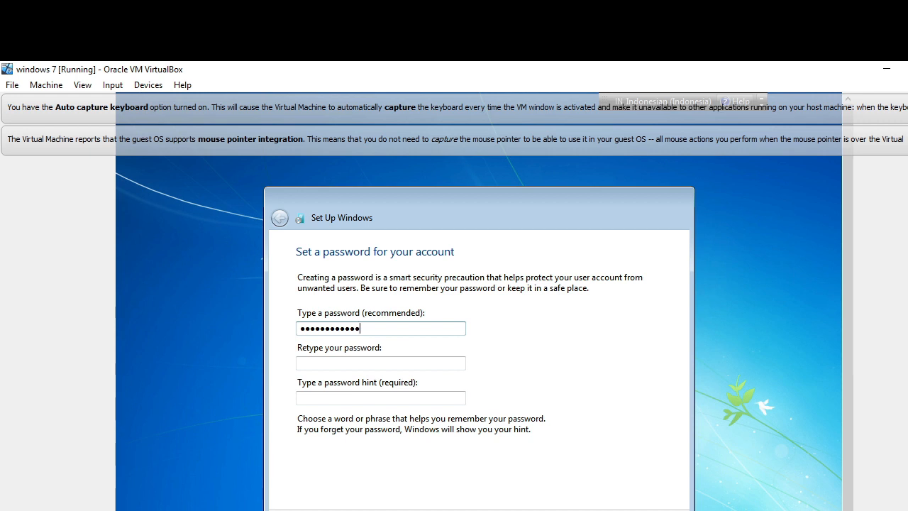
click(441, 365)
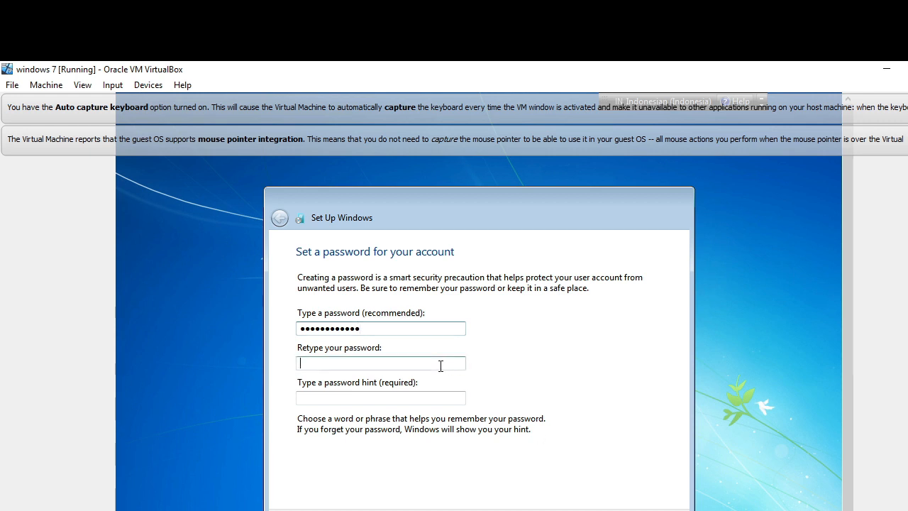
text(•••••)
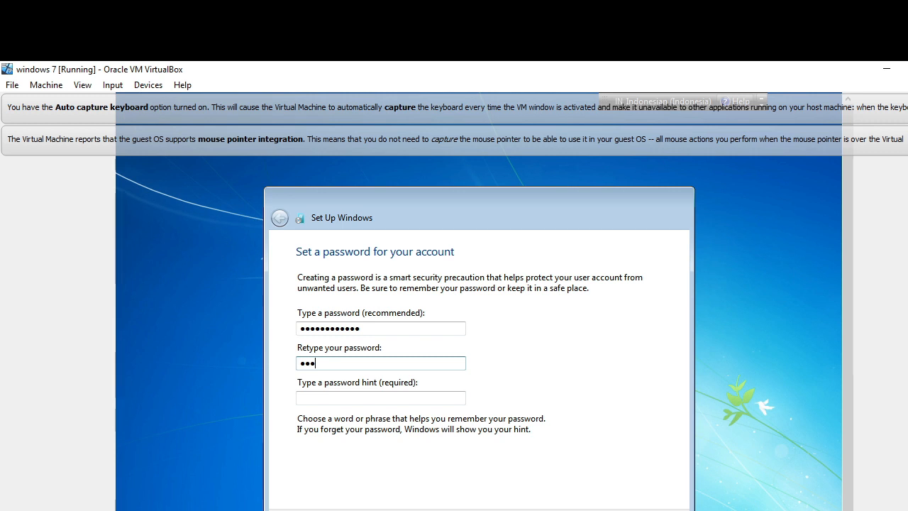
text(•••••••)
click(411, 398)
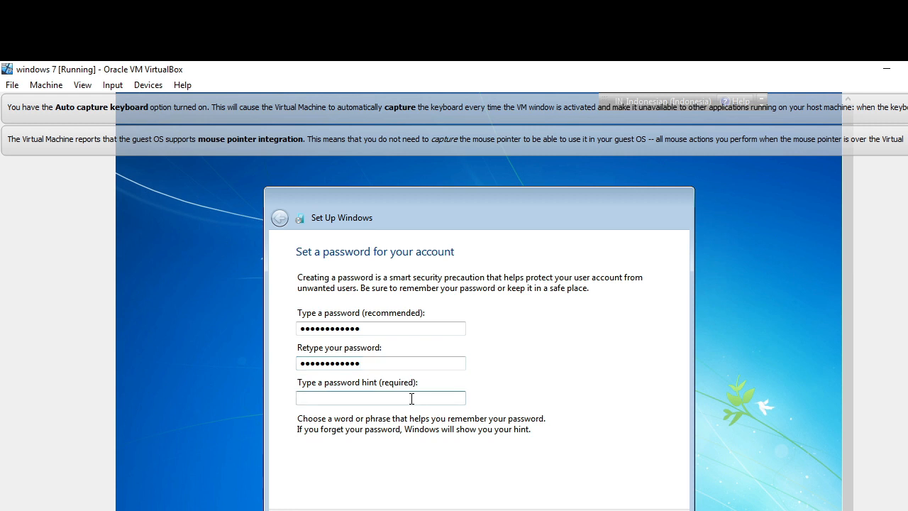
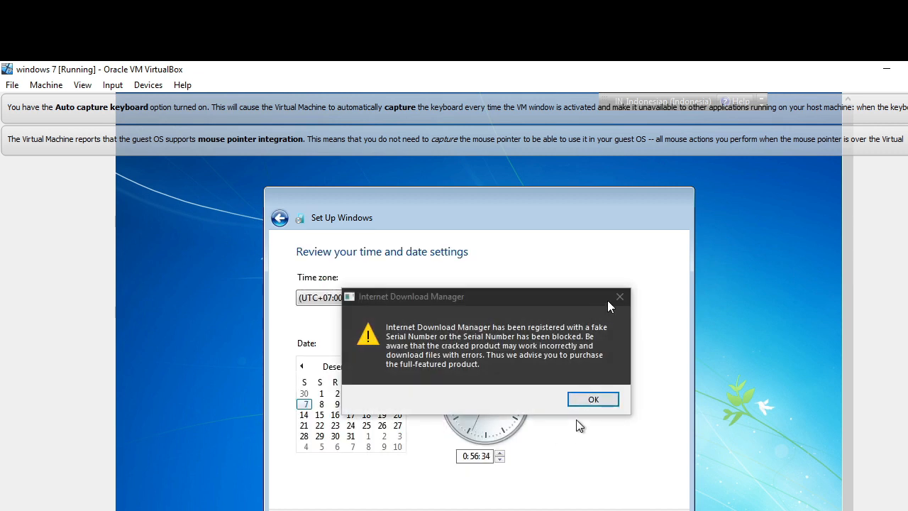
Step: Dismiss the IDM warning, accept the time and date, and choose Home network
click(618, 299)
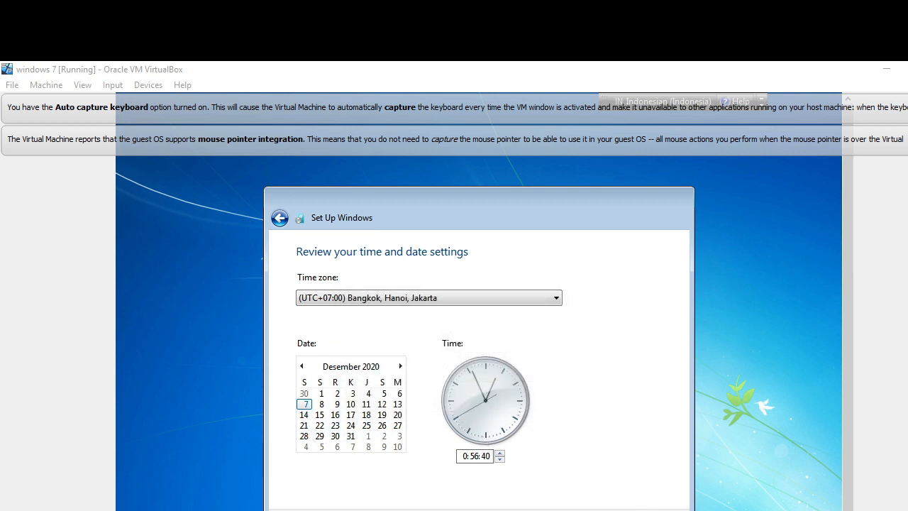
click(667, 510)
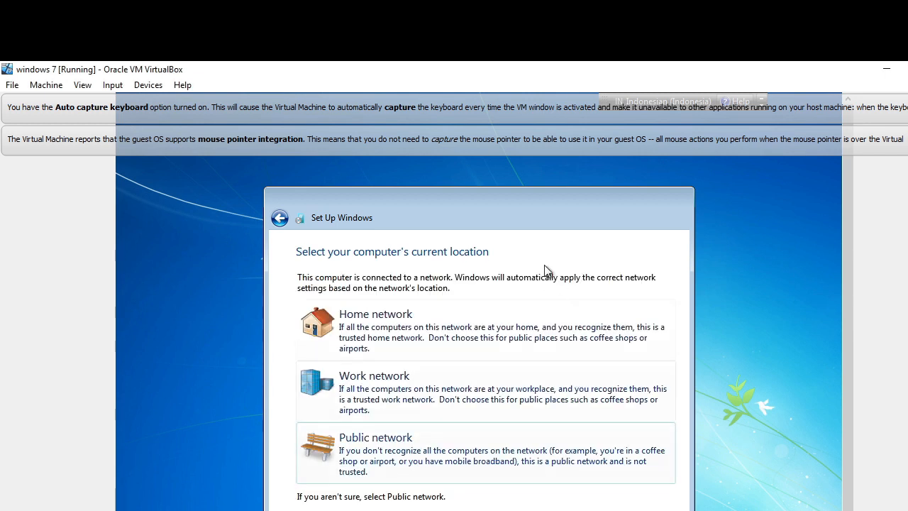
click(527, 325)
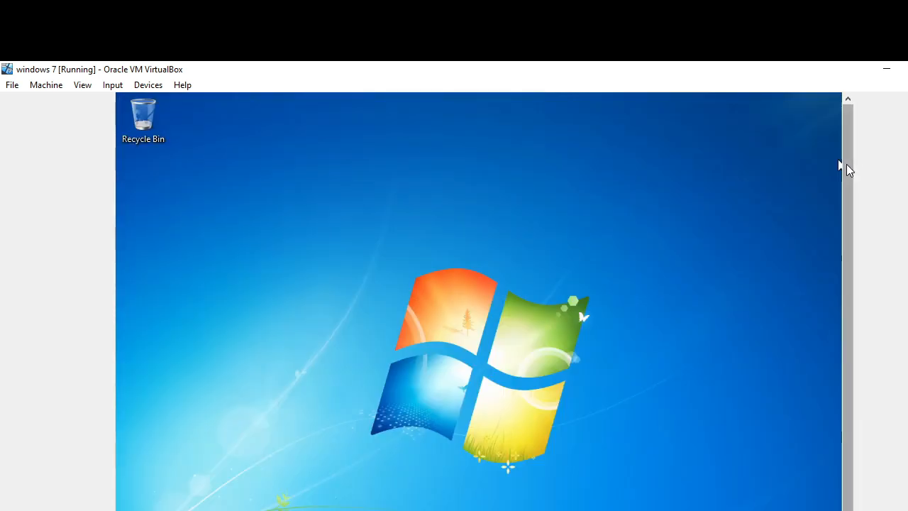
Step: Browse the Start menu's All Programs, then open Personalize from the desktop's right-click menu
drag(843, 168, 845, 240)
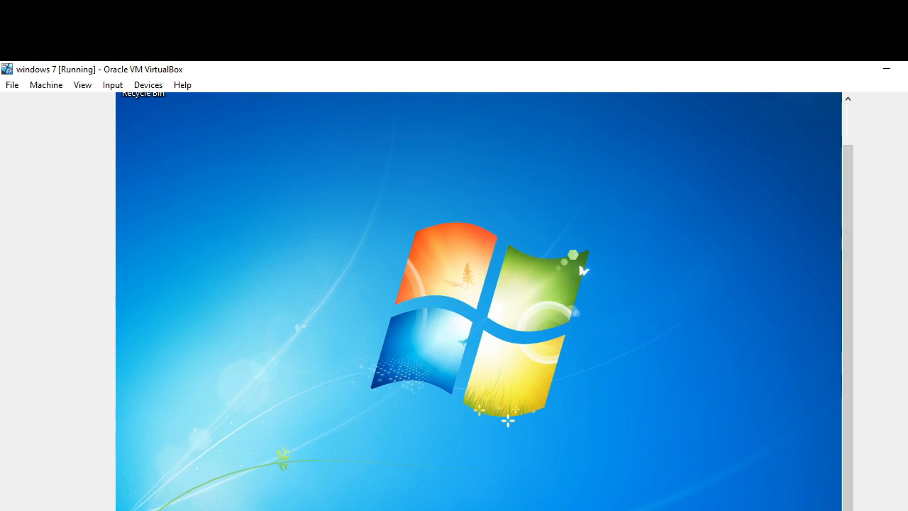
click(133, 509)
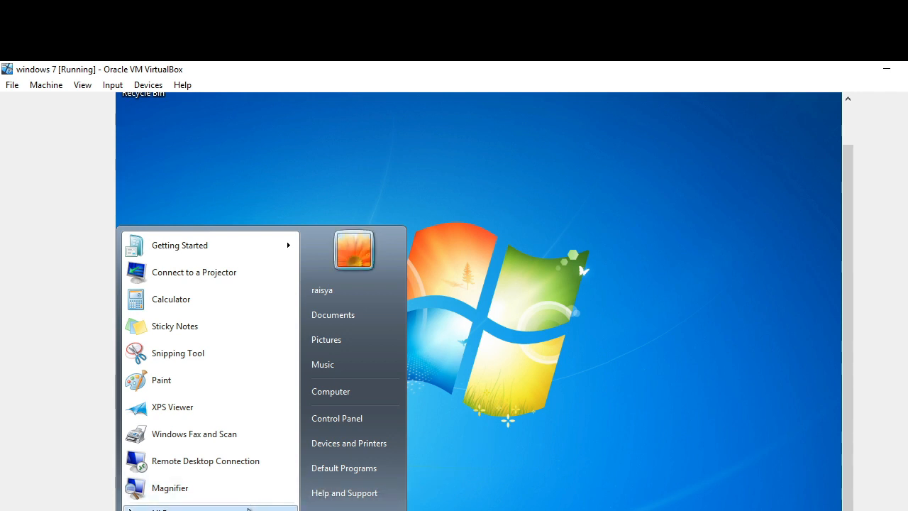
click(249, 508)
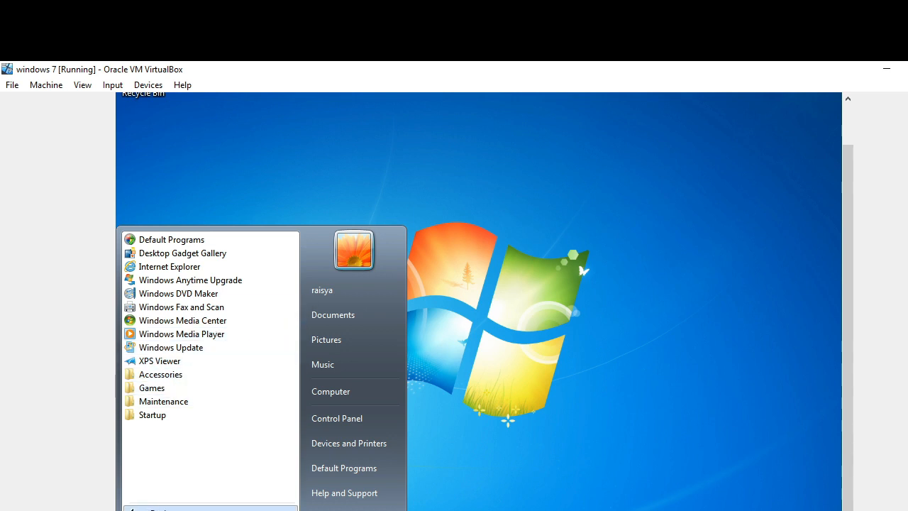
click(151, 507)
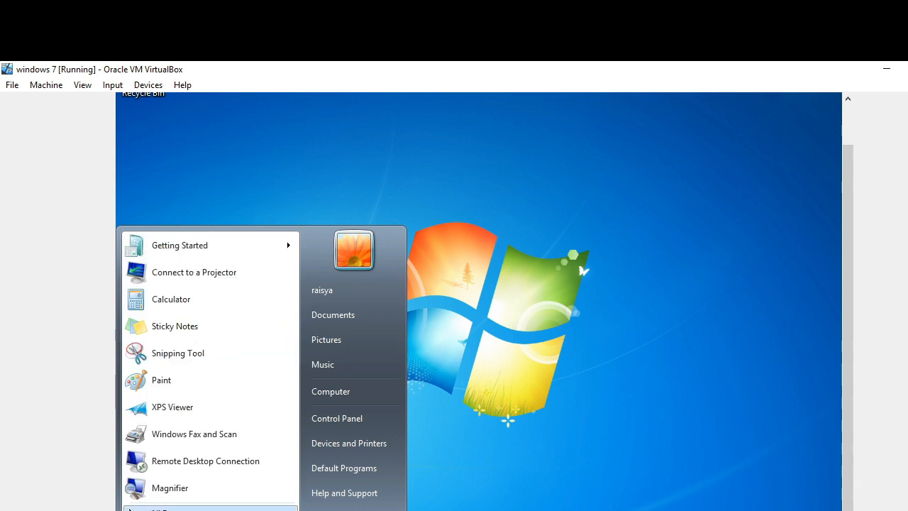
click(513, 315)
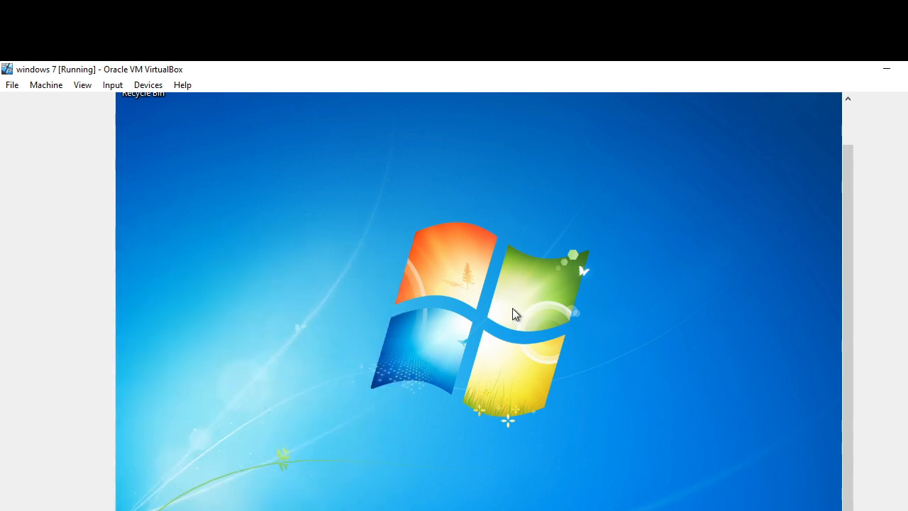
right_click(617, 371)
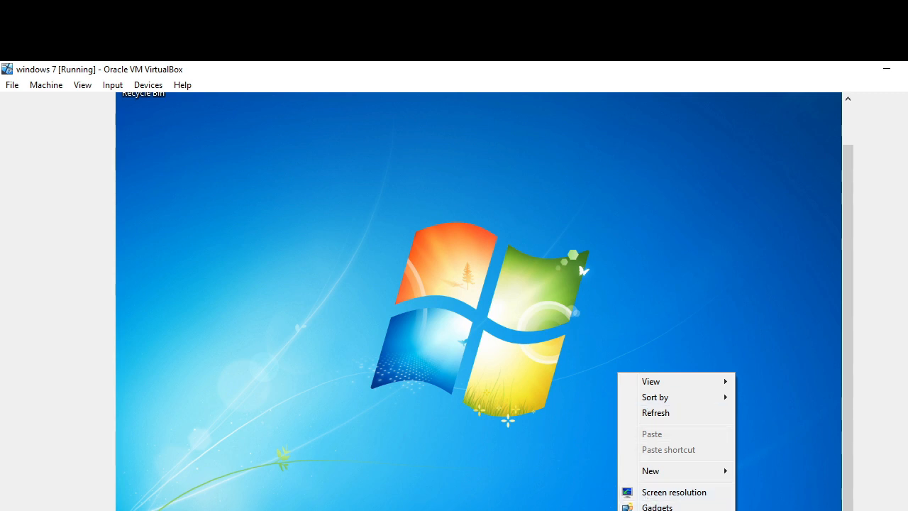
click(660, 510)
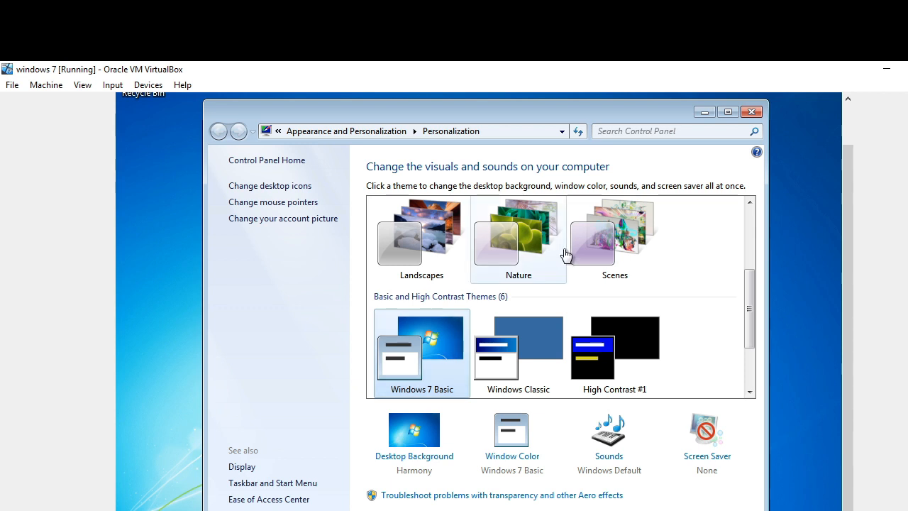
Step: Apply the Nature theme, close Personalization, and shut down Windows 7 from the Start menu
click(532, 243)
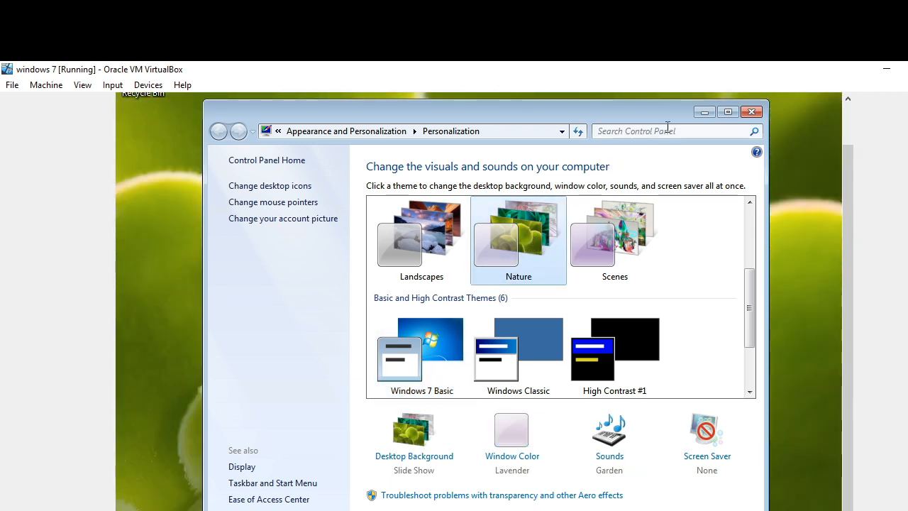
click(751, 112)
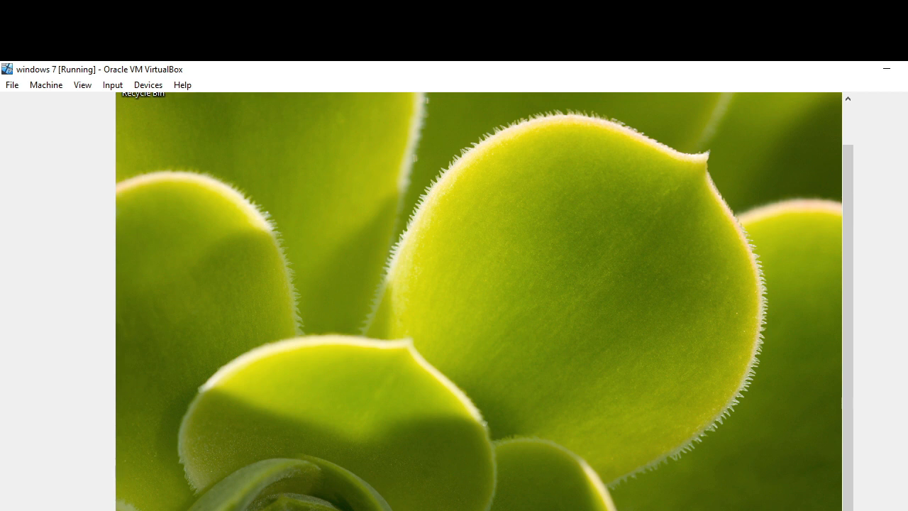
key(super)
click(522, 406)
key(super)
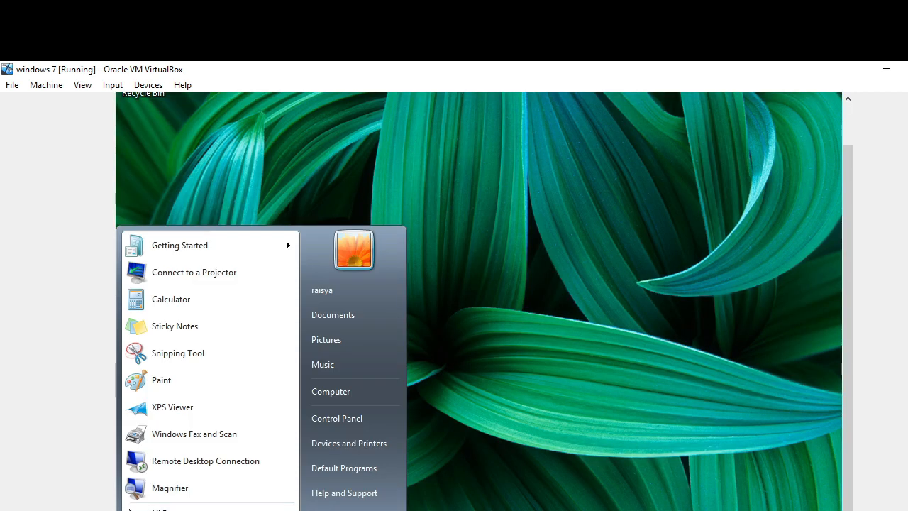
click(337, 510)
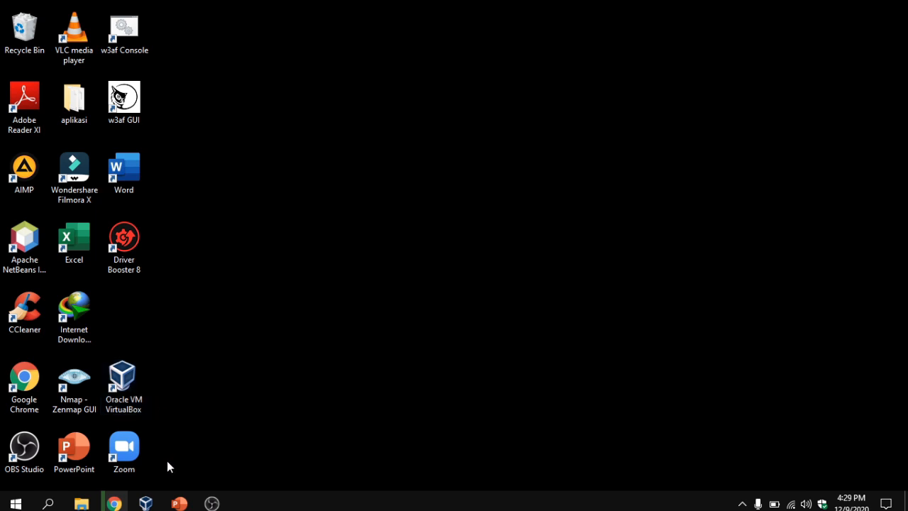
Step: In the VirtualBox manager, start a new machine named 'linux mint cinnamon 18.3'
click(147, 503)
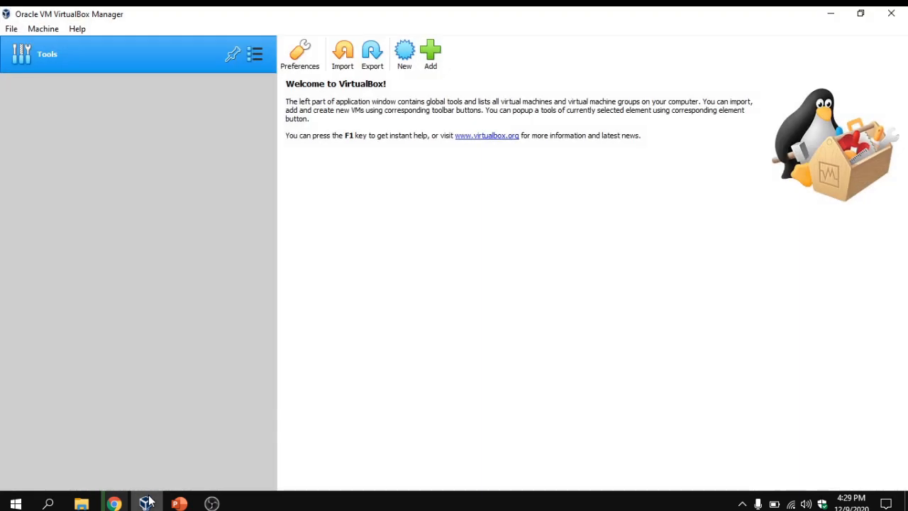
click(401, 61)
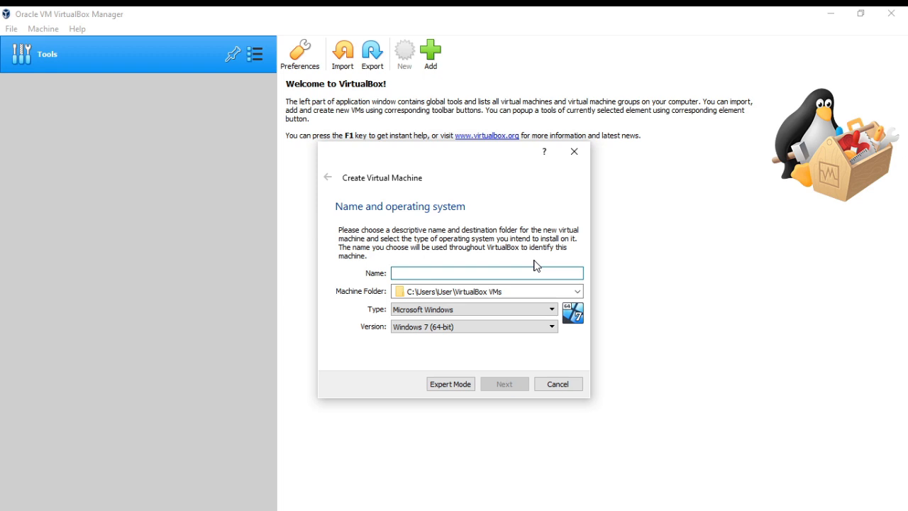
text(linu)
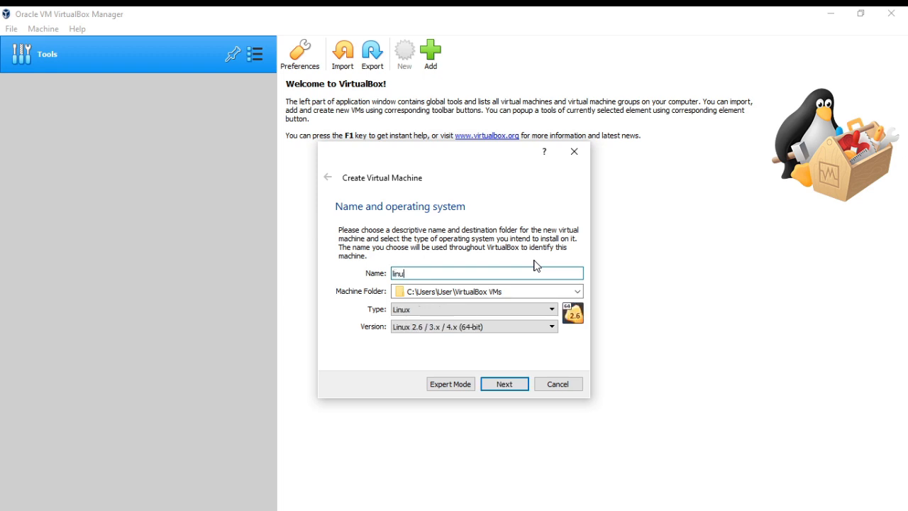
text(x mint cinn)
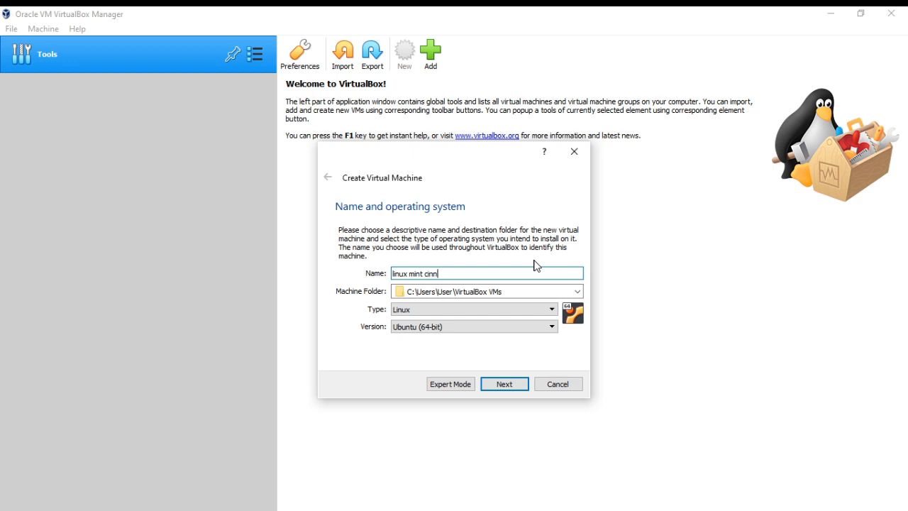
text(am)
text(t 1)
text(8)
text(.3)
key(Left)
key(Left)
key(BackSpace)
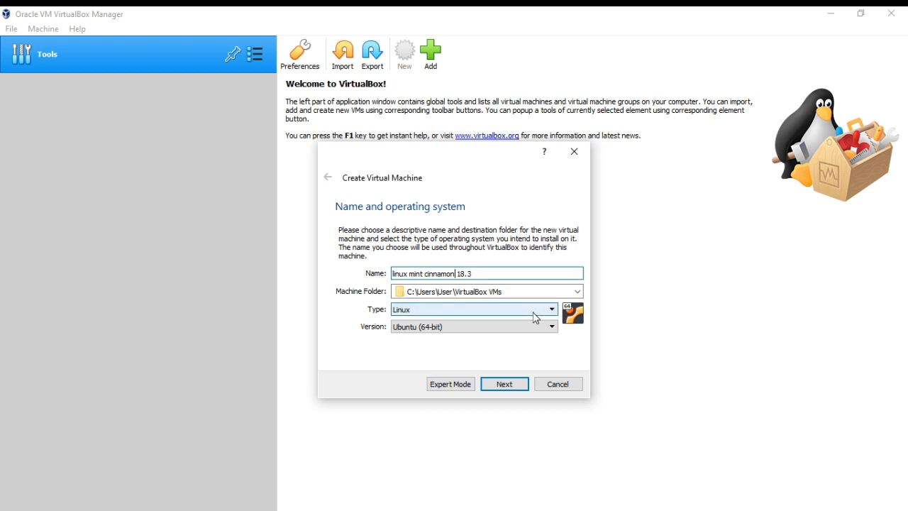
Step: Set the guest version to Ubuntu (64-bit) and continue to memory size
click(547, 332)
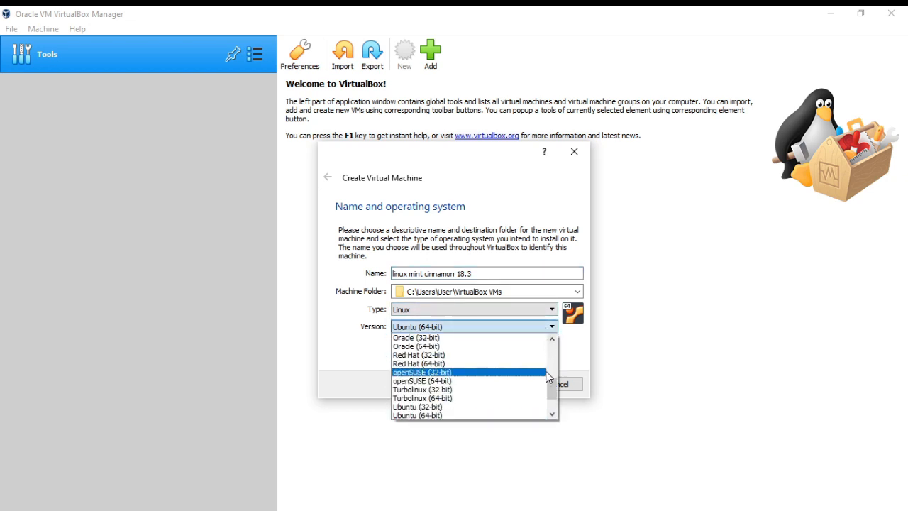
click(519, 415)
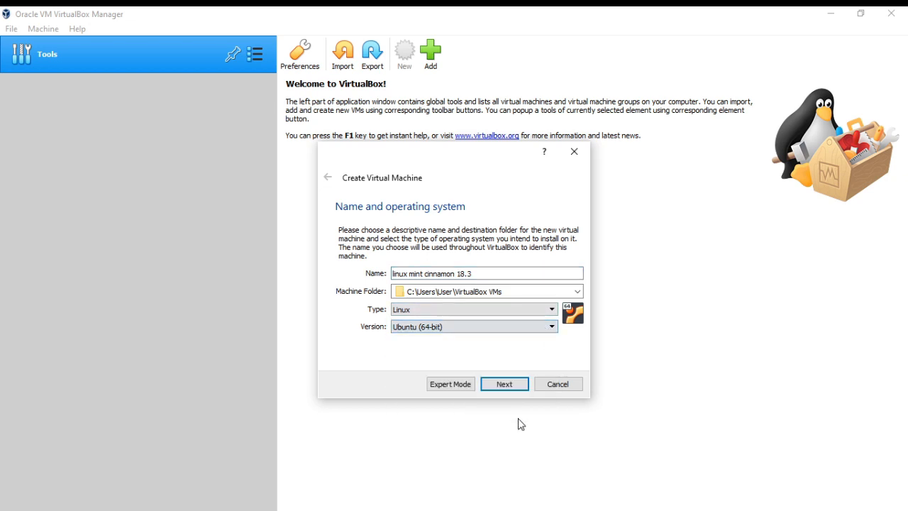
click(504, 384)
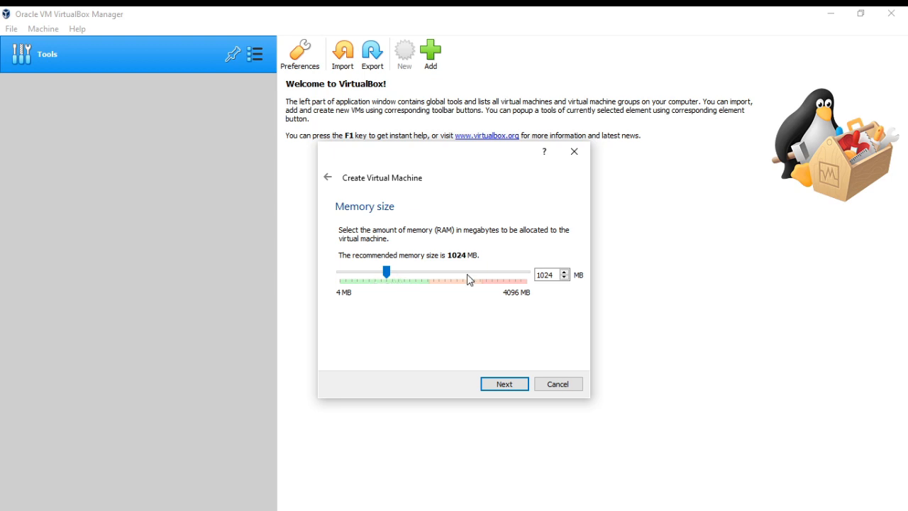
Step: Give the machine 1024 MB memory and a new 10.00 GB dynamically allocated VDI disk
click(495, 389)
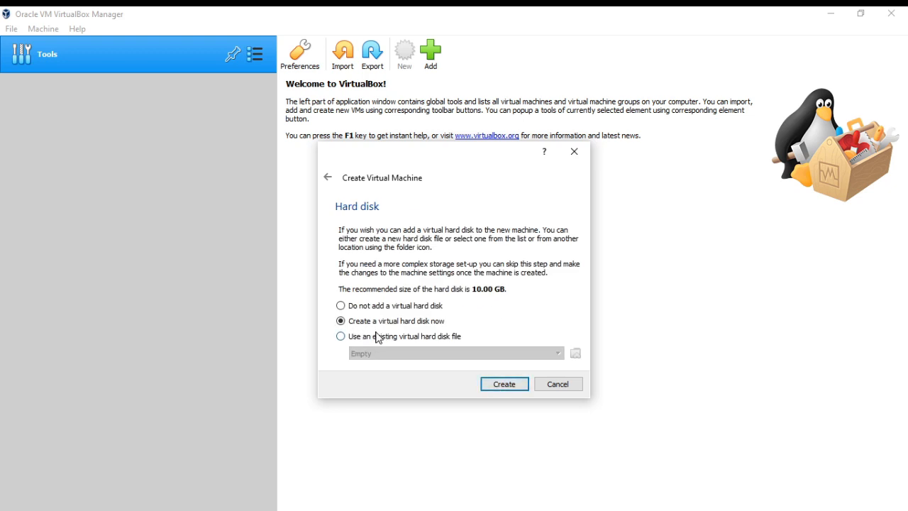
click(503, 388)
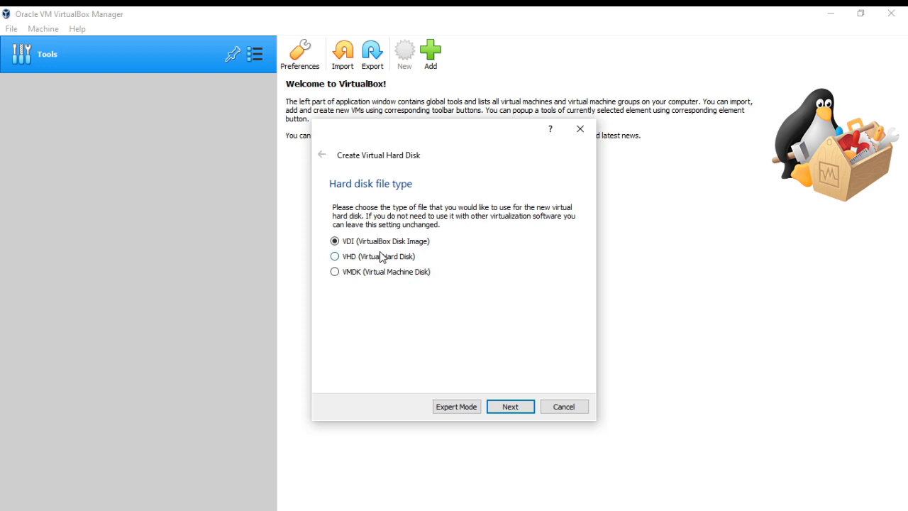
click(515, 409)
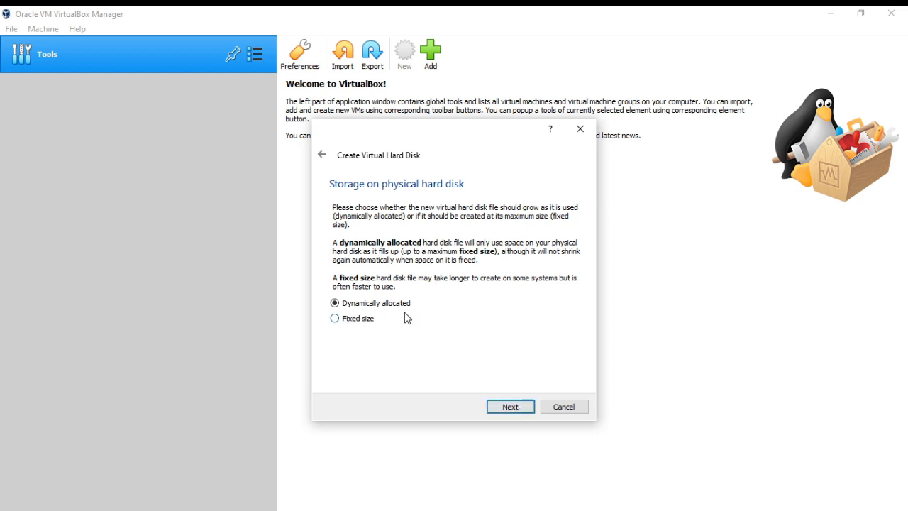
click(503, 408)
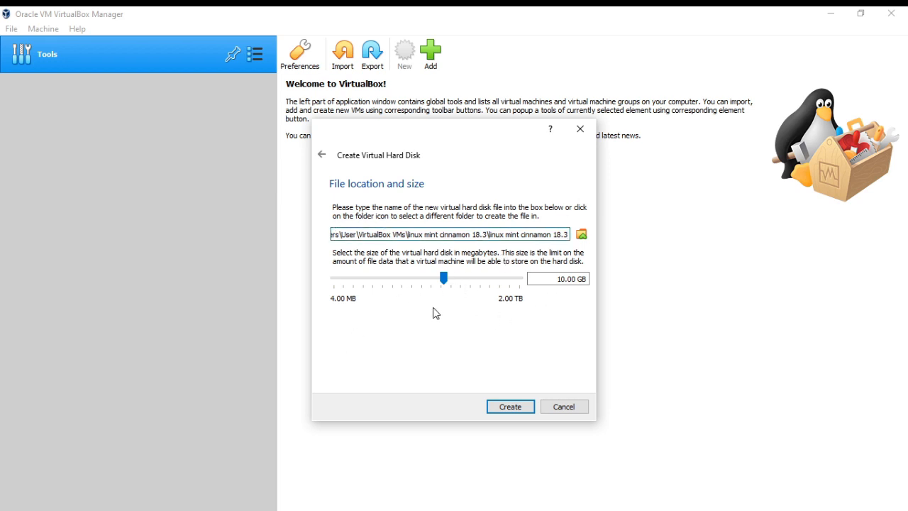
click(499, 408)
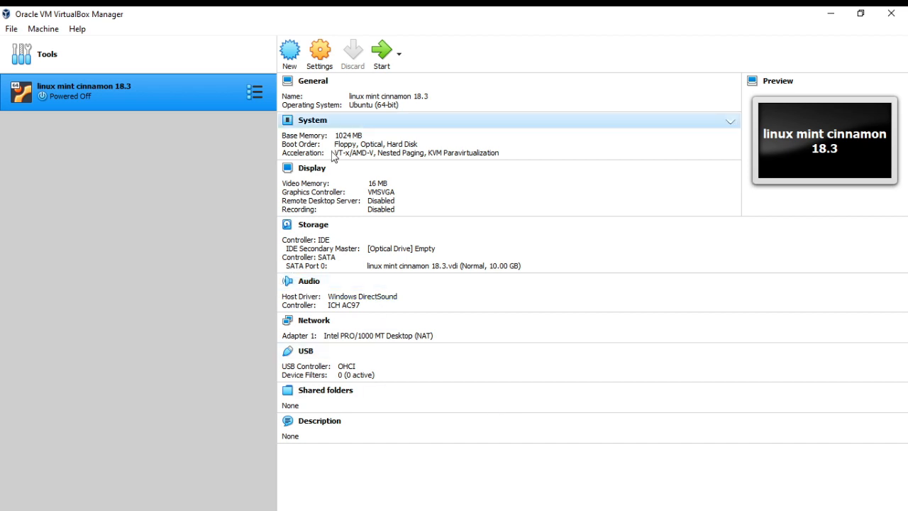
click(321, 59)
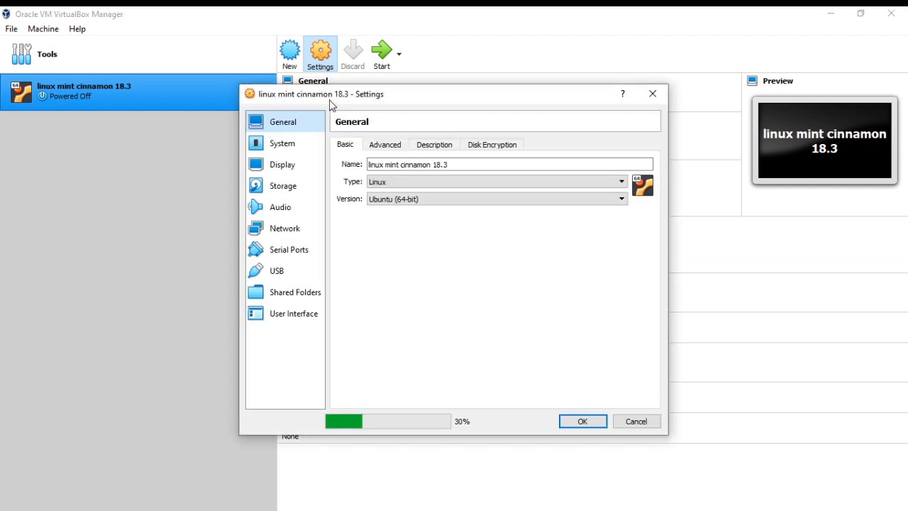
Step: In System settings, move Optical to the top of the boot order
click(281, 147)
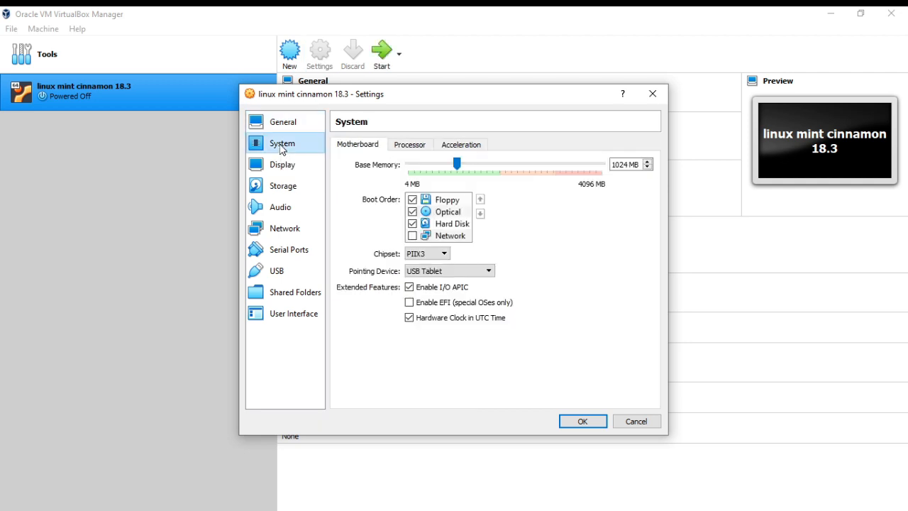
click(454, 213)
click(480, 200)
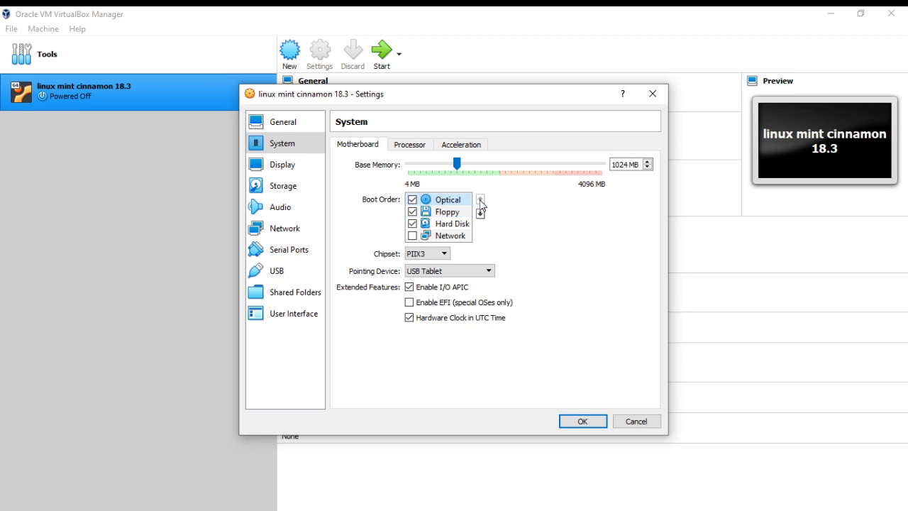
Step: Load linuxmint-18.3-cinnamon-64bit.iso into the empty optical drive and save the settings
click(281, 187)
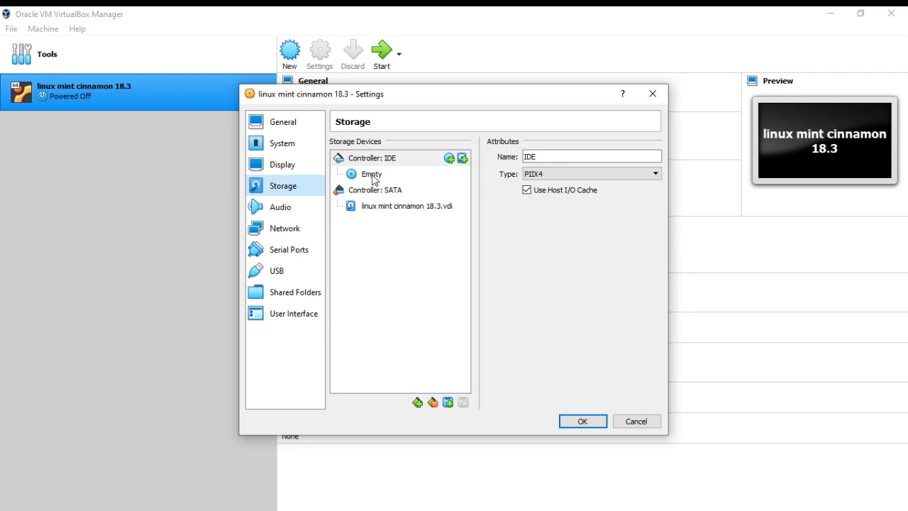
click(373, 175)
click(654, 157)
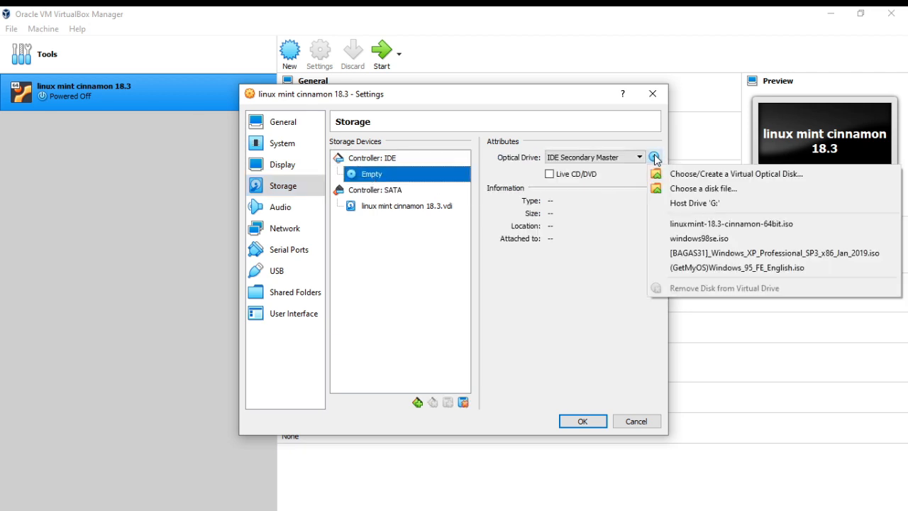
click(675, 189)
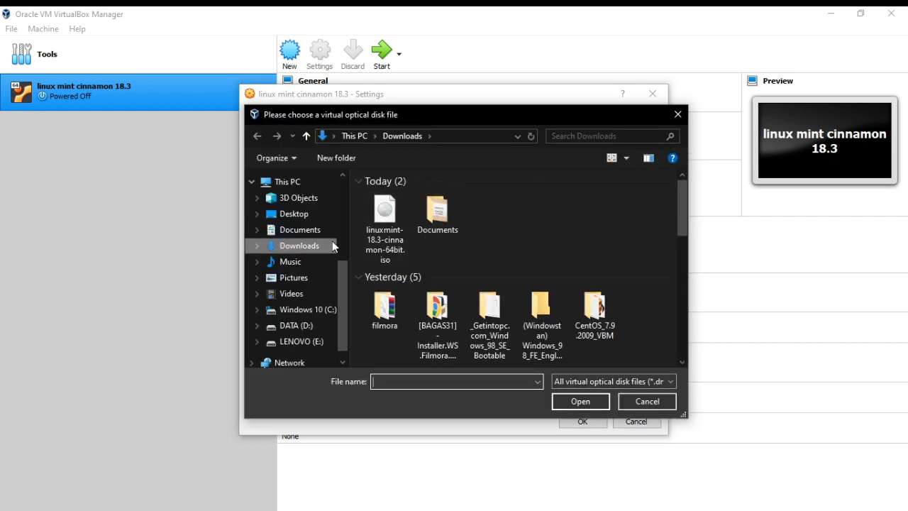
click(385, 219)
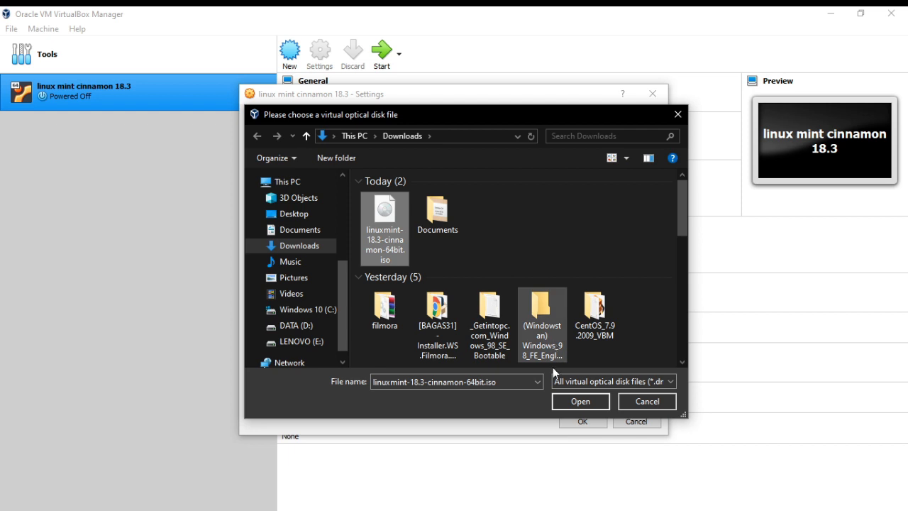
click(558, 404)
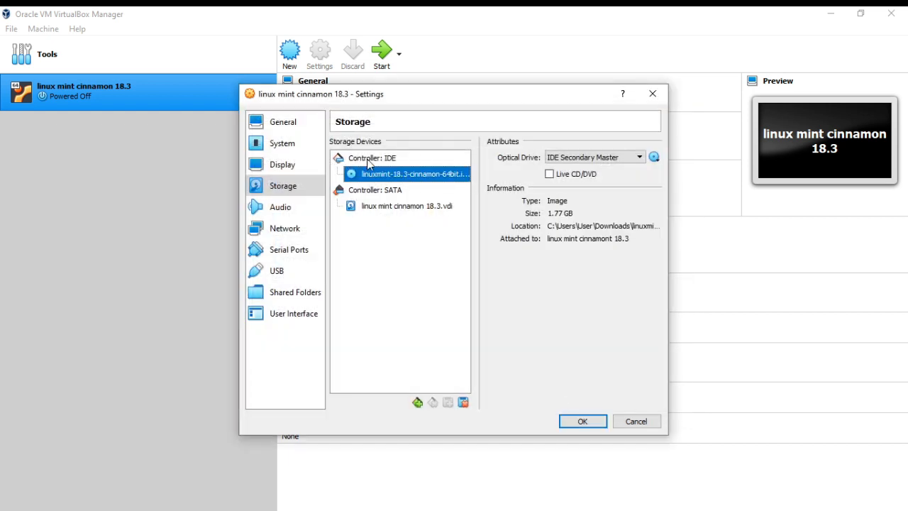
click(581, 422)
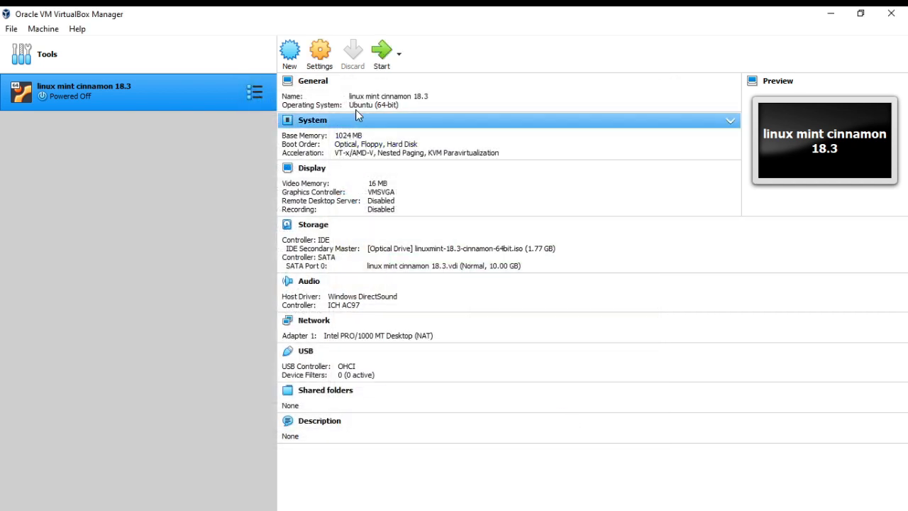
Step: Start the machine with linuxmint-18.3-cinnamon-64bit.iso chosen as the start-up disk
click(378, 58)
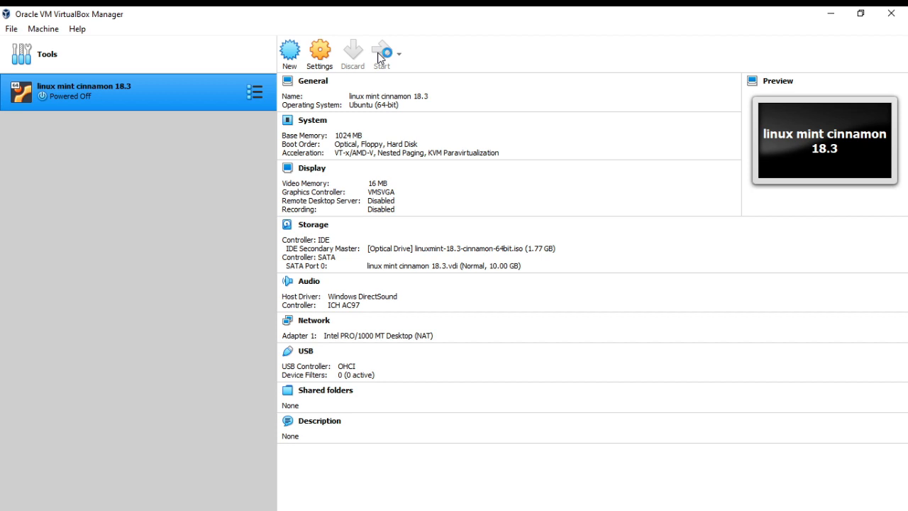
click(381, 54)
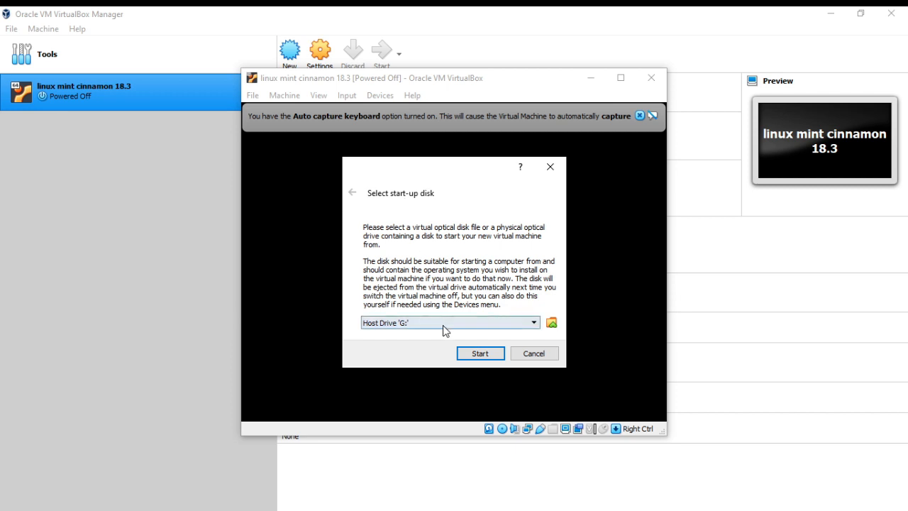
click(446, 325)
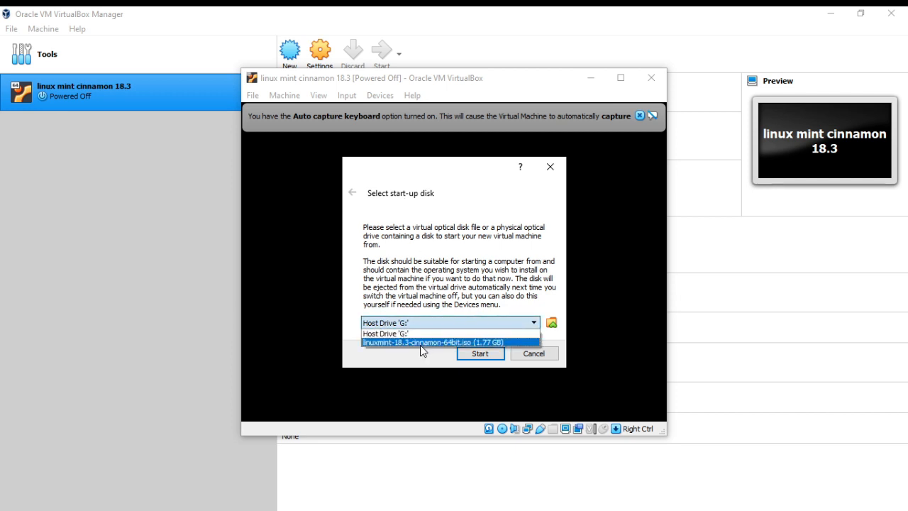
click(418, 344)
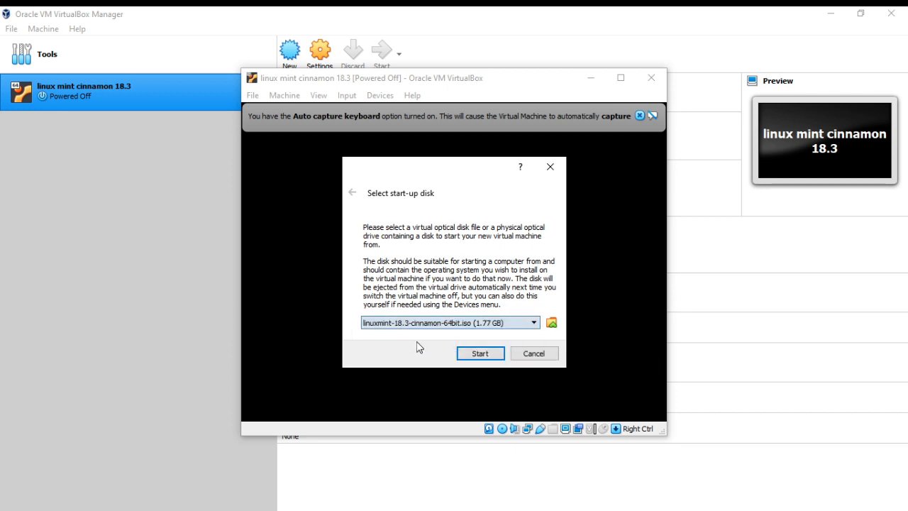
click(474, 355)
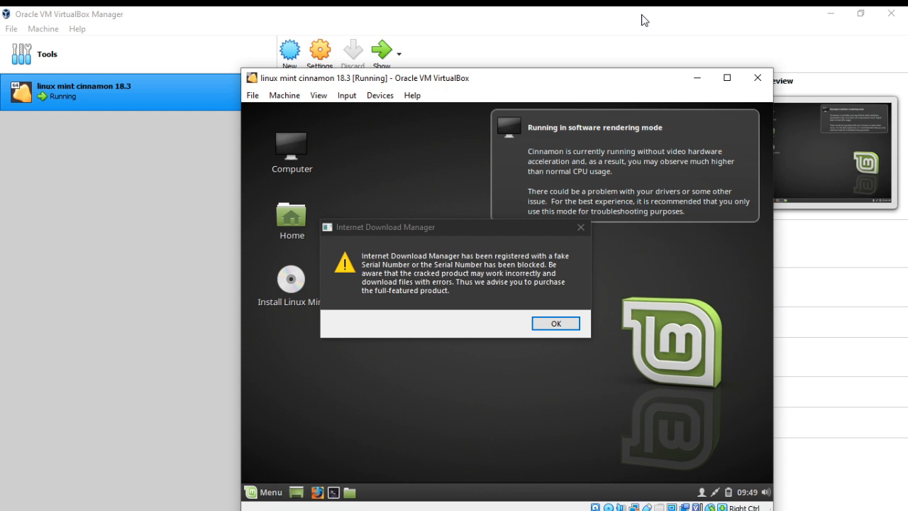
Step: Launch Install Linux Mint from the live desktop
click(291, 280)
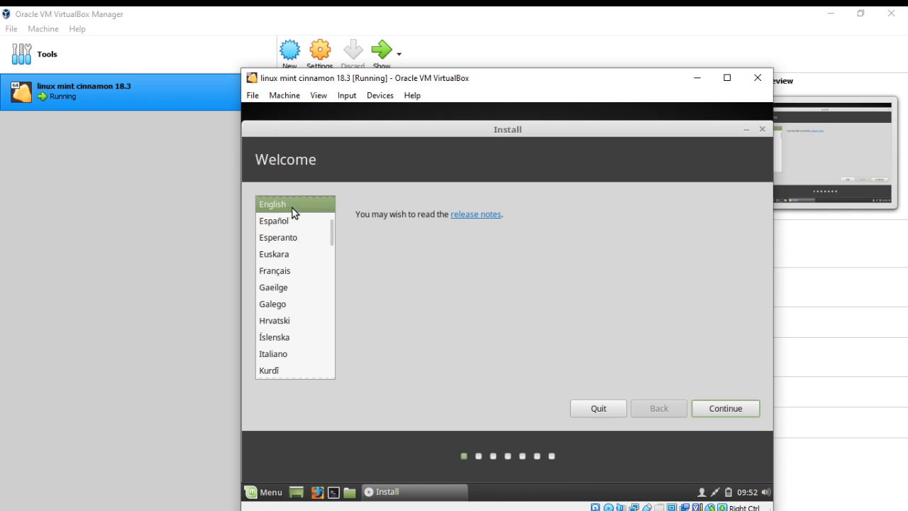
Step: Keep English, skip third-party software, choose Erase disk and install, and confirm writing changes
click(738, 409)
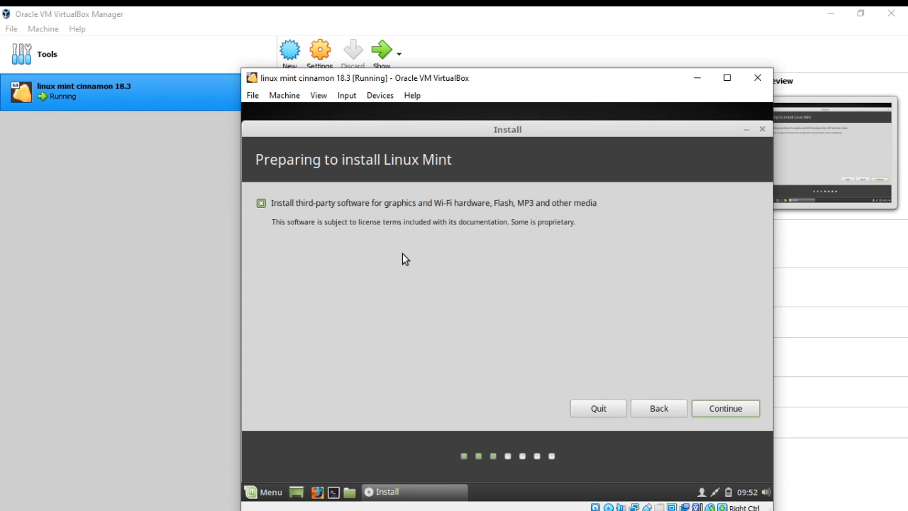
click(724, 410)
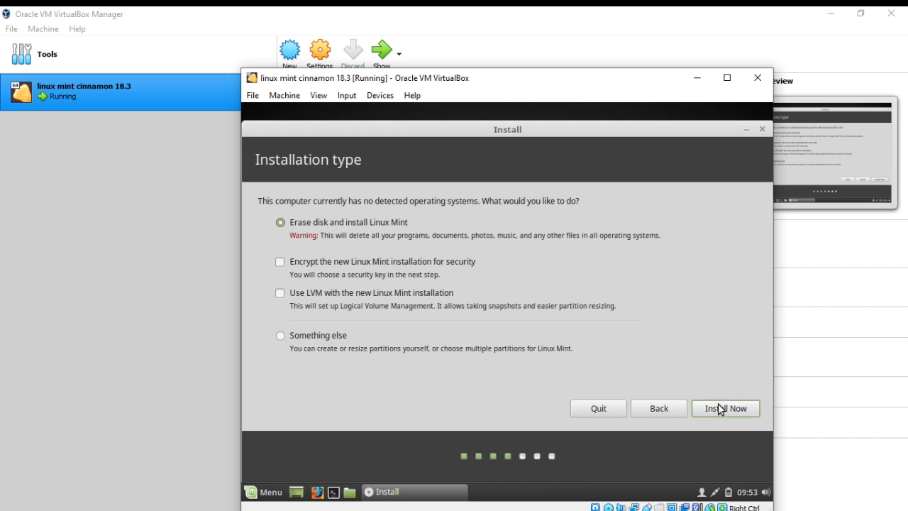
click(718, 406)
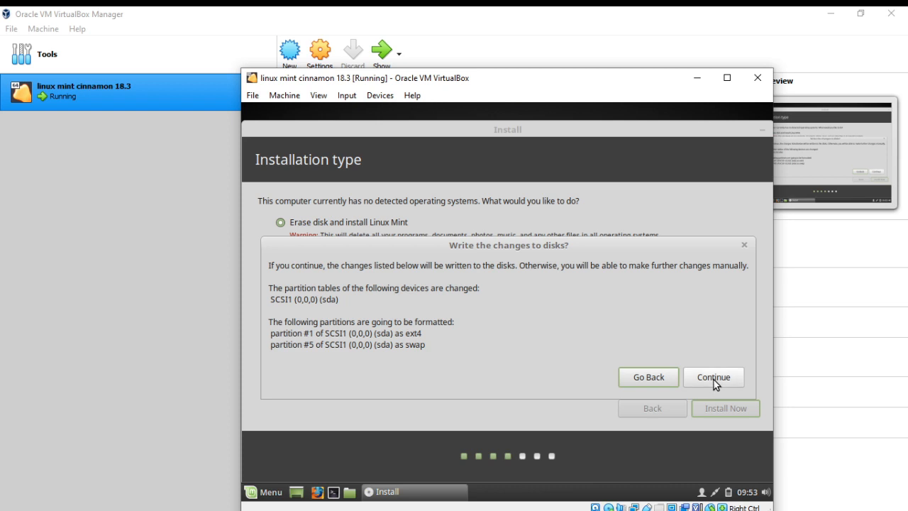
click(714, 380)
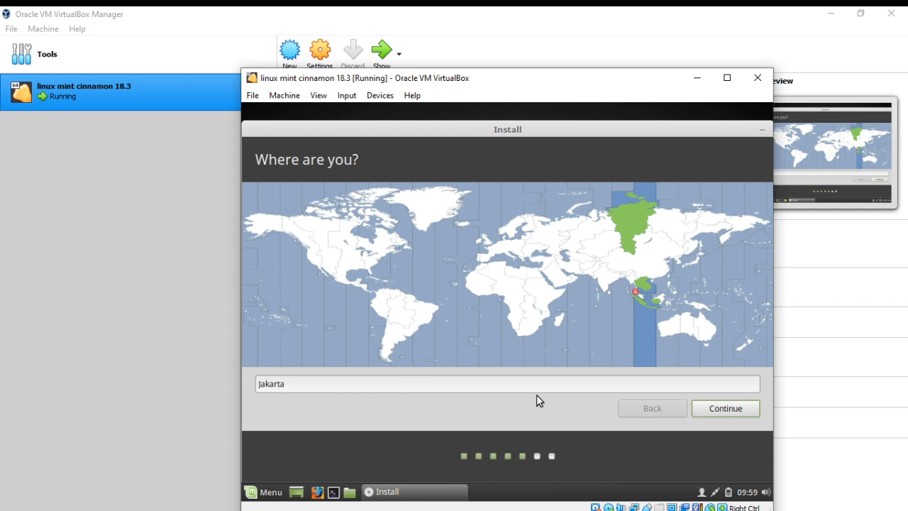
Step: Keep Jakarta as the location and English (US) as the keyboard layout
click(713, 409)
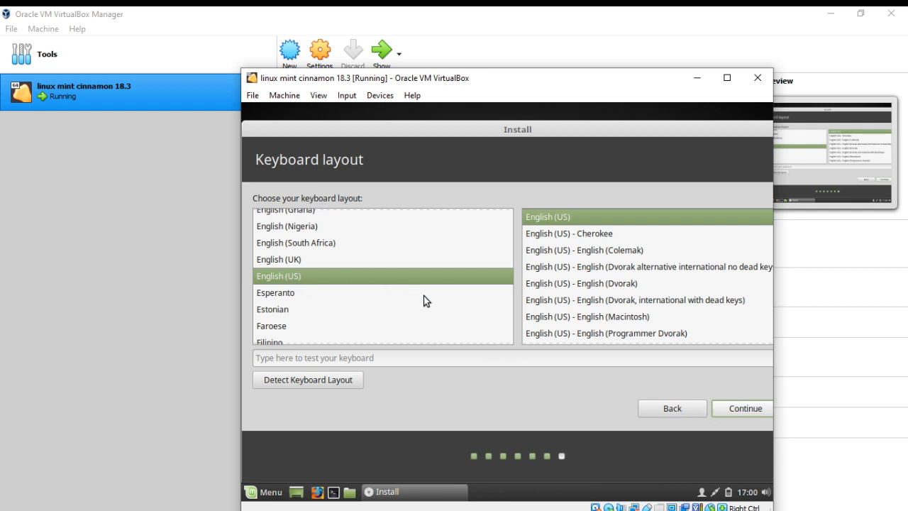
click(737, 407)
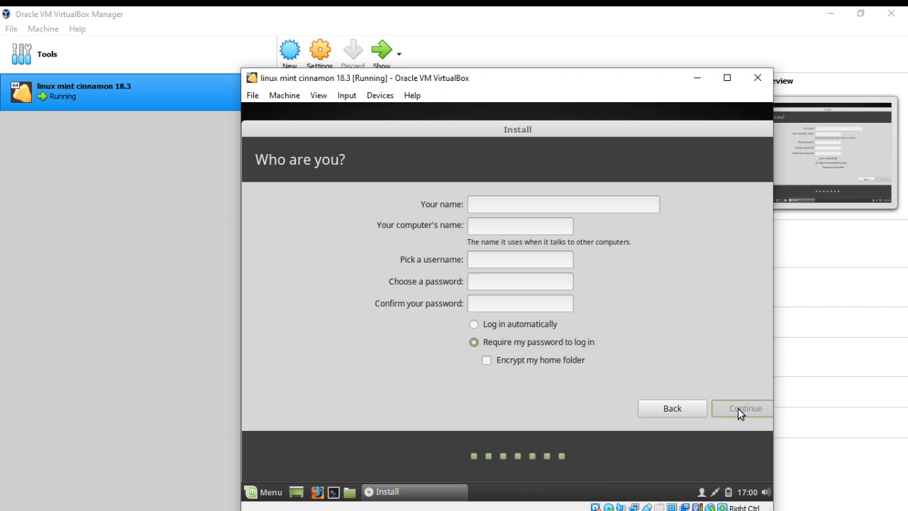
Step: Enter the user's name, set and confirm the account password, and start the installation
text(R)
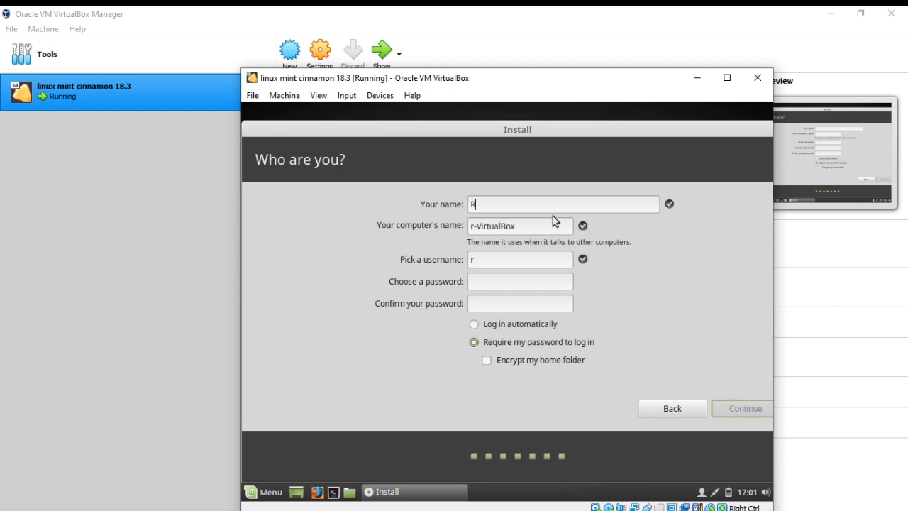
text(aisya)
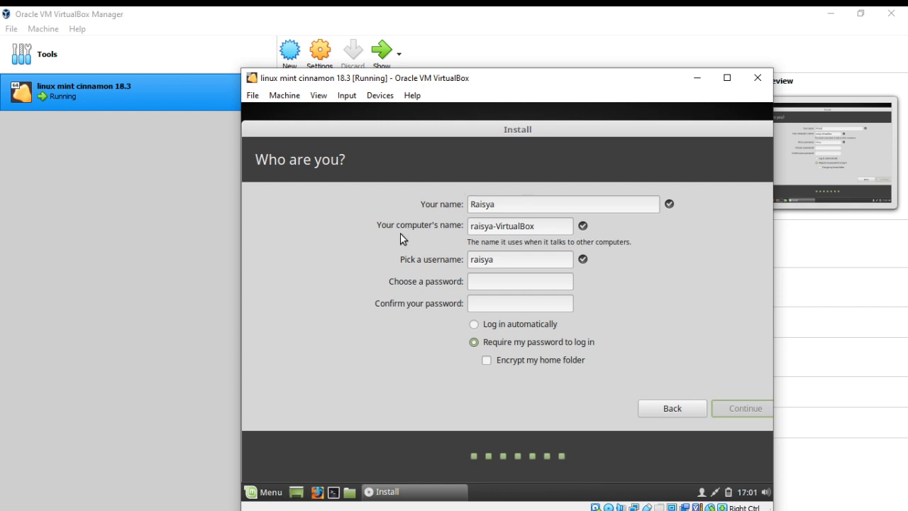
click(504, 280)
text(••••••••••••••••)
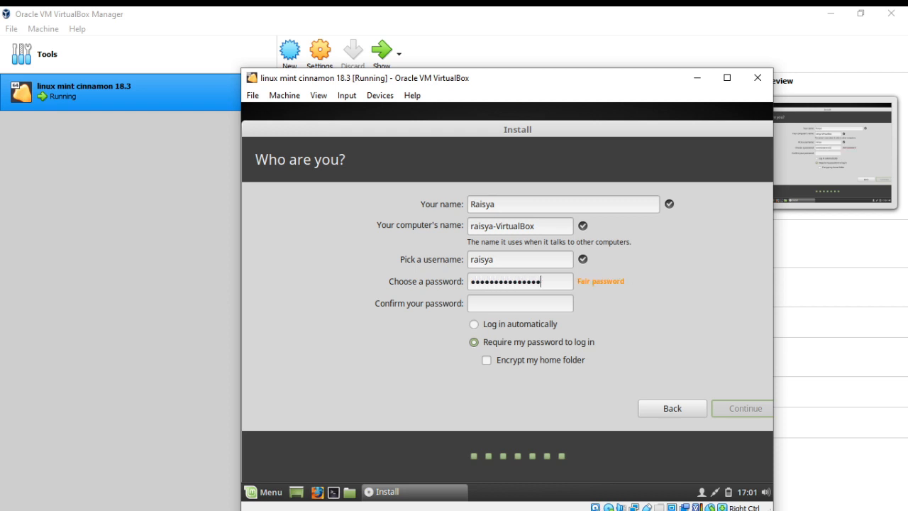
click(482, 306)
text(••••••••••••••••)
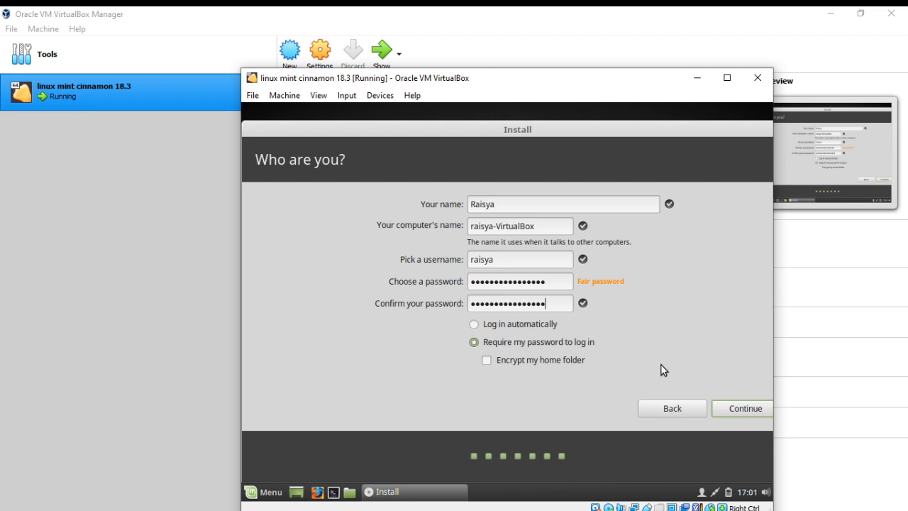
click(727, 408)
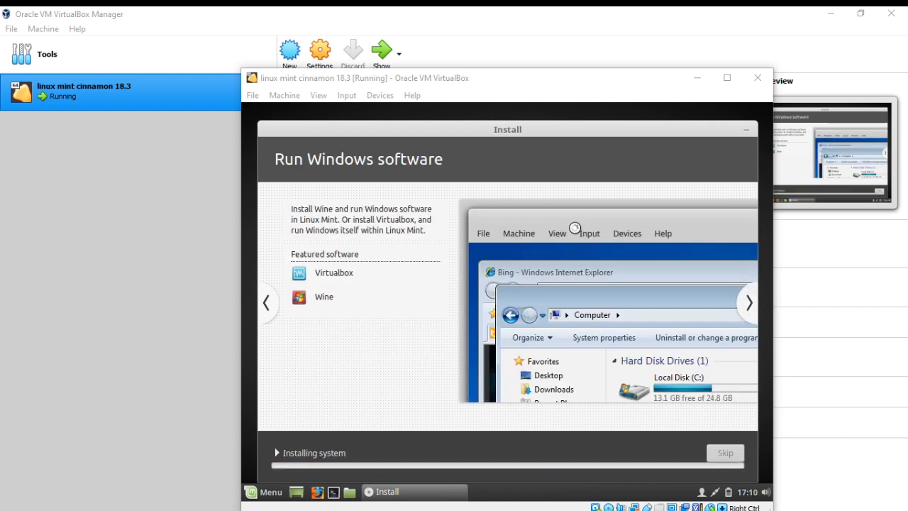
Step: Dismiss the download manager warning while the Mint installation runs to completion
click(580, 228)
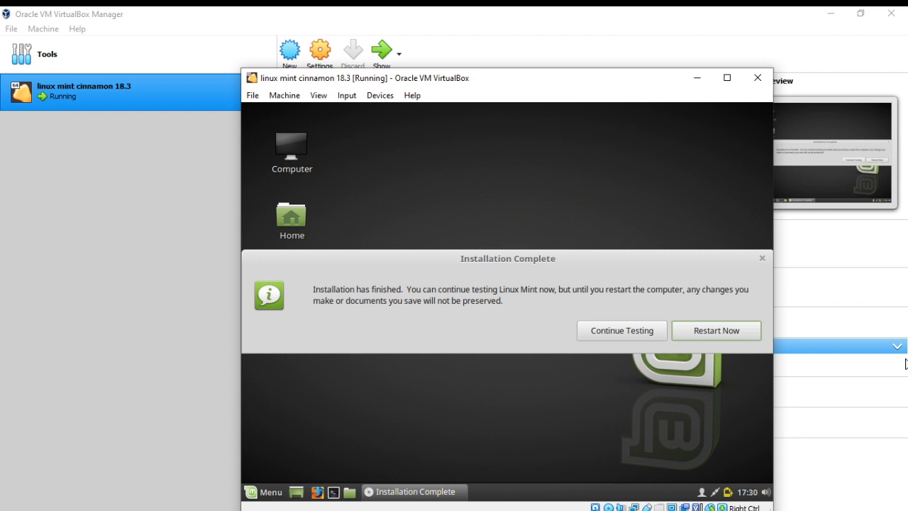
Step: Restart the guest and confirm removal of the installation medium to boot installed Mint
click(711, 332)
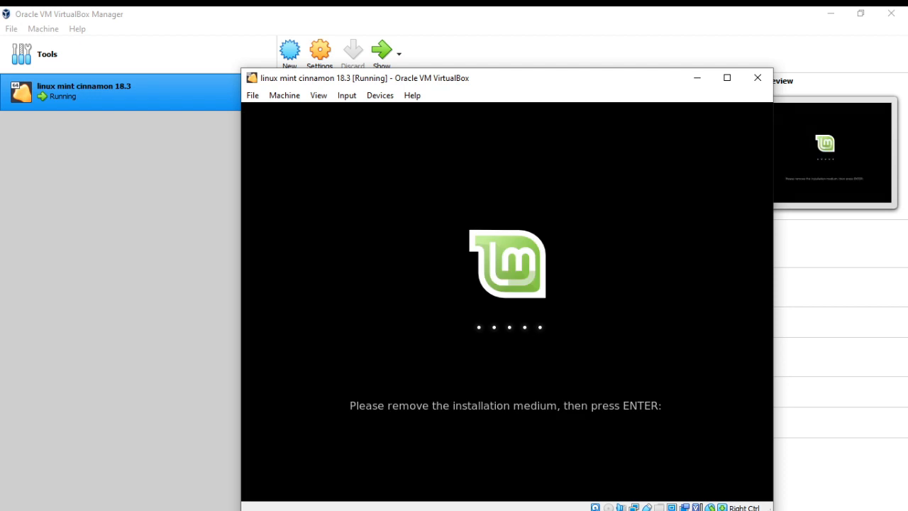
key(Return)
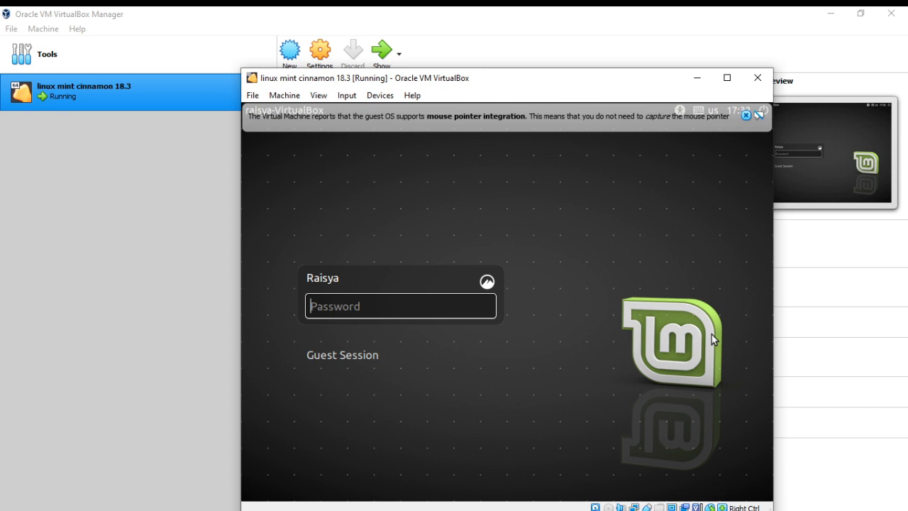
Step: Log in to the new Mint account by entering its password
text(****************)
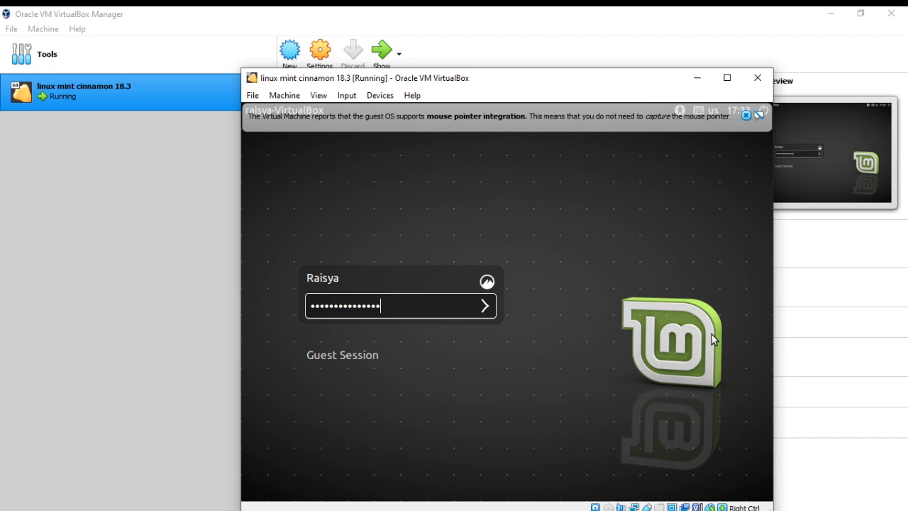
key(Return)
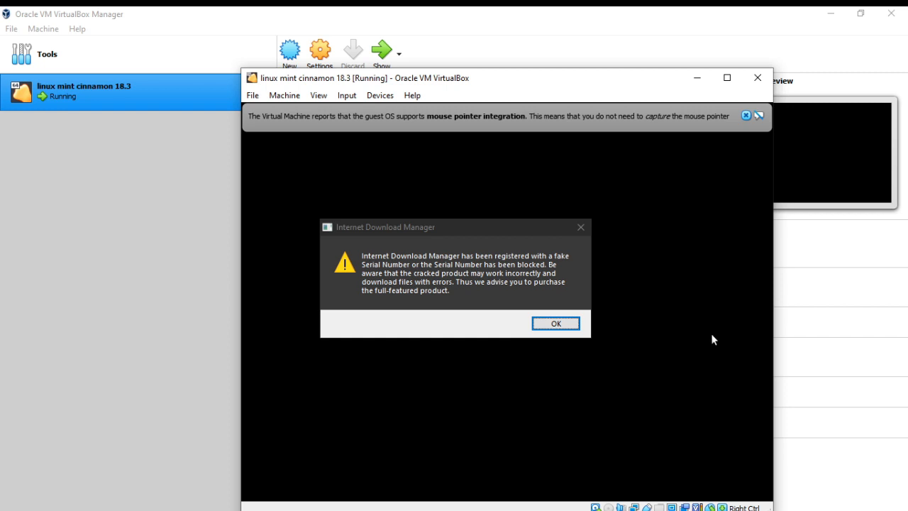
Step: Close the IDM download manager warning and the mouse-integration notification bar
click(581, 228)
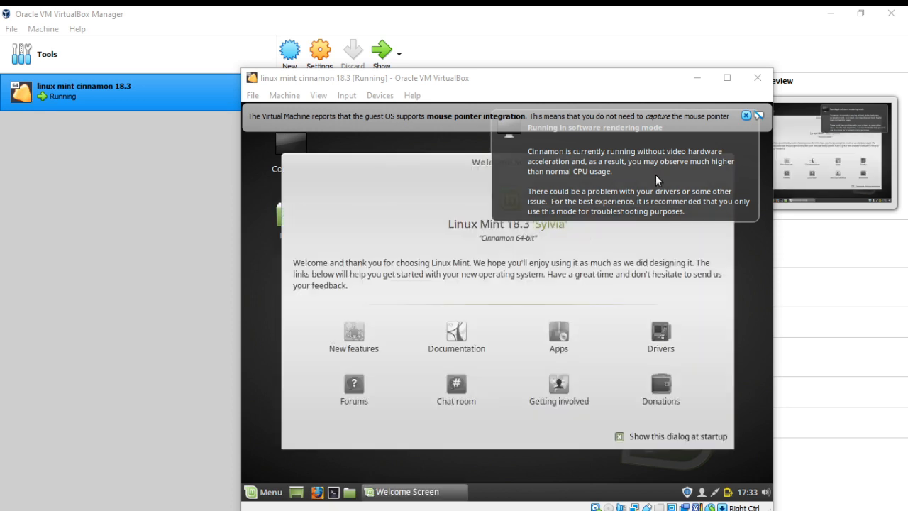
click(747, 116)
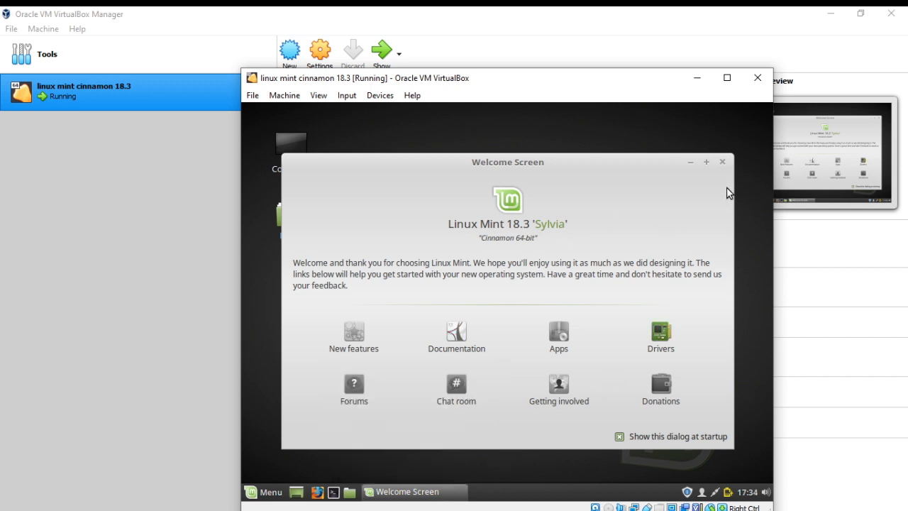
Step: Close the Welcome Screen, browse the All Applications menu, then return to the plain desktop
click(723, 163)
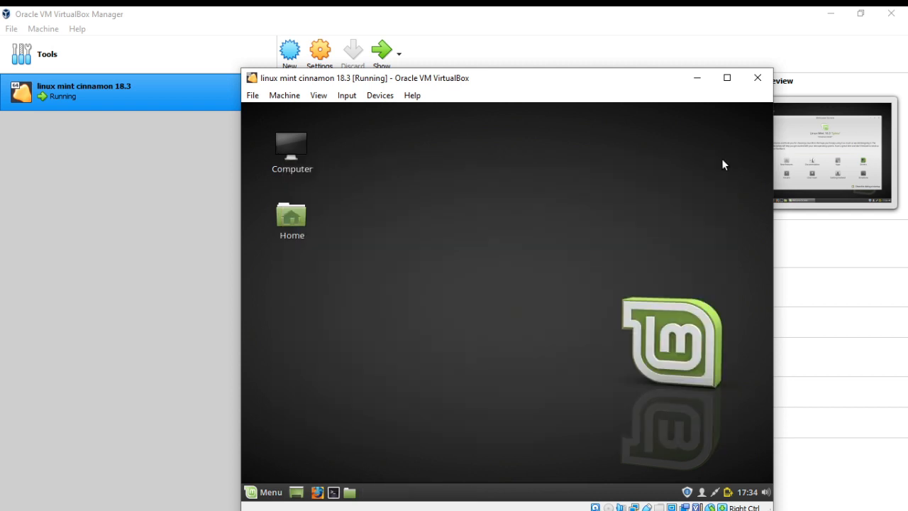
click(273, 495)
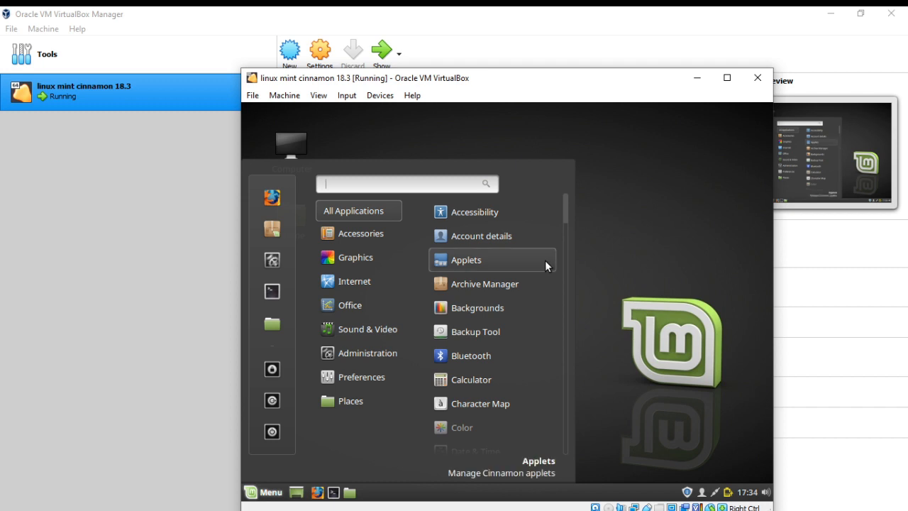
drag(566, 205, 562, 275)
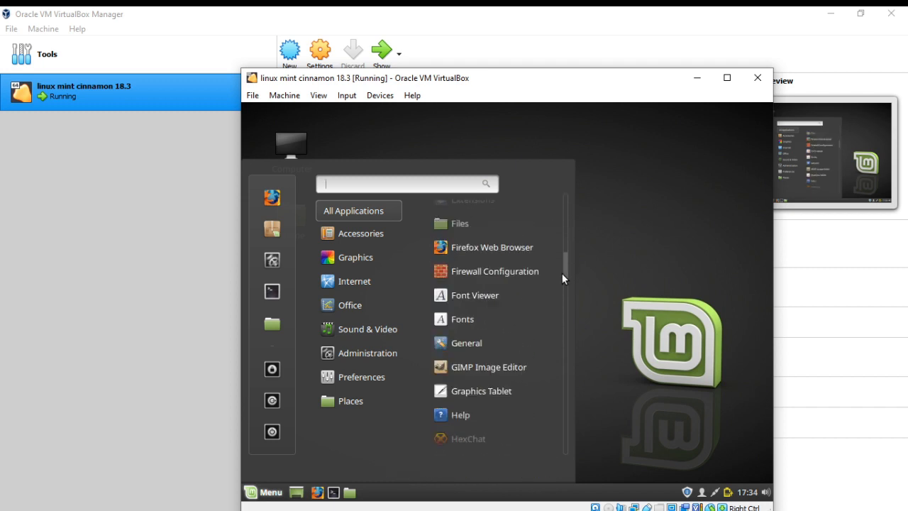
scroll(562, 273, down, 1)
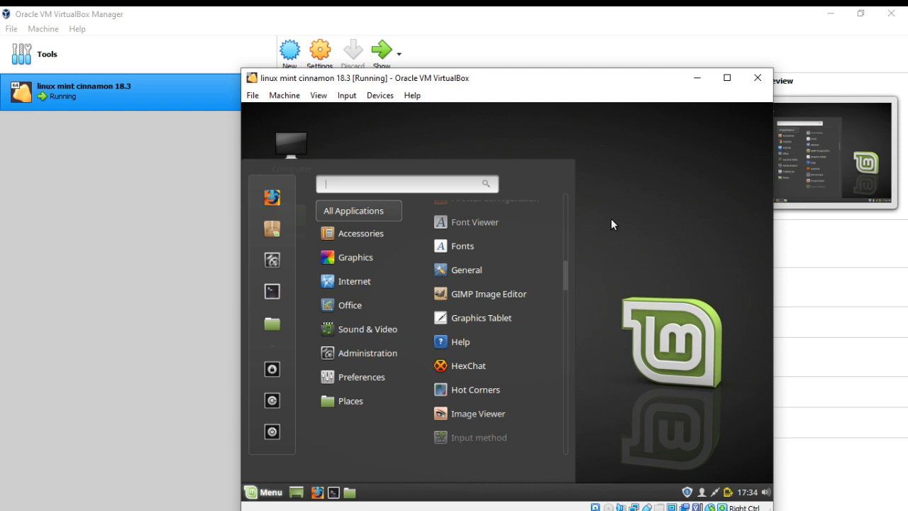
click(642, 399)
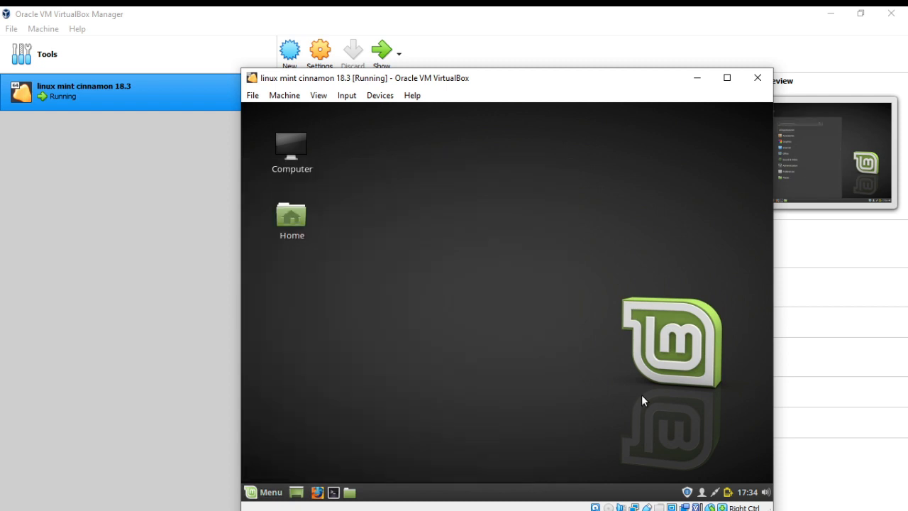
click(348, 499)
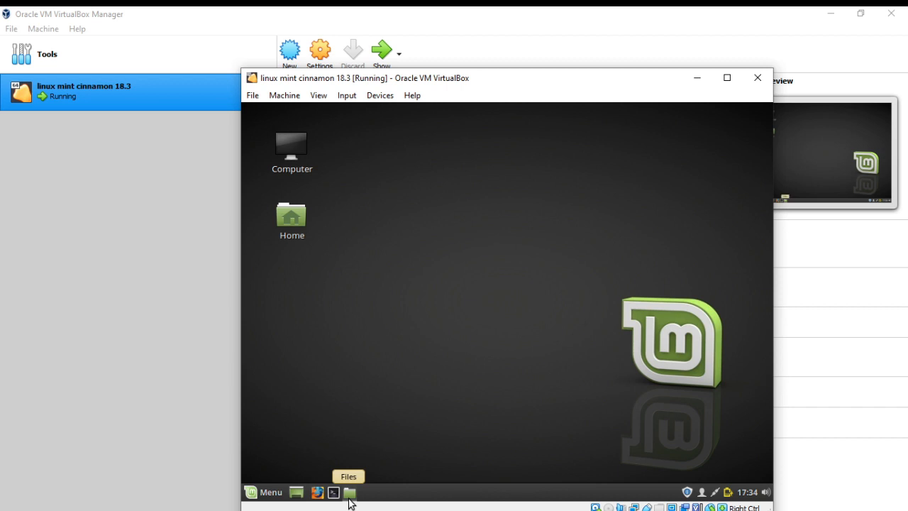
click(350, 491)
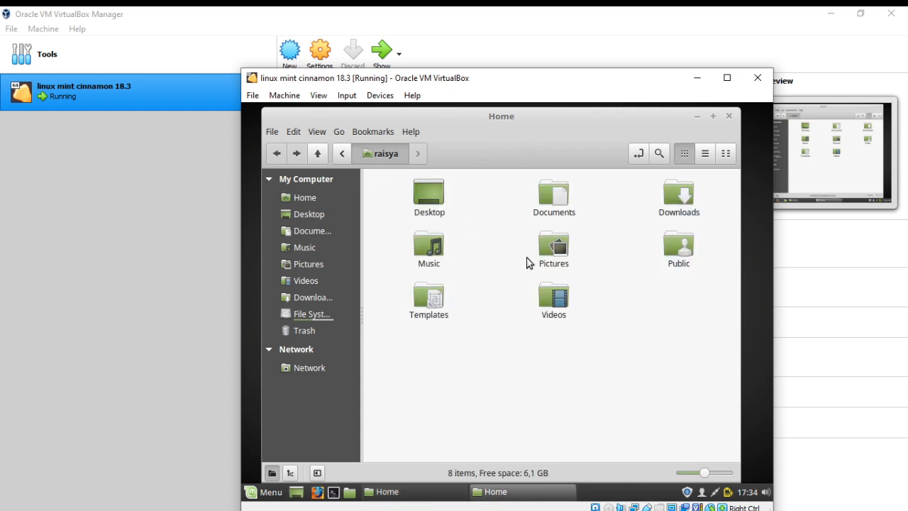
click(730, 119)
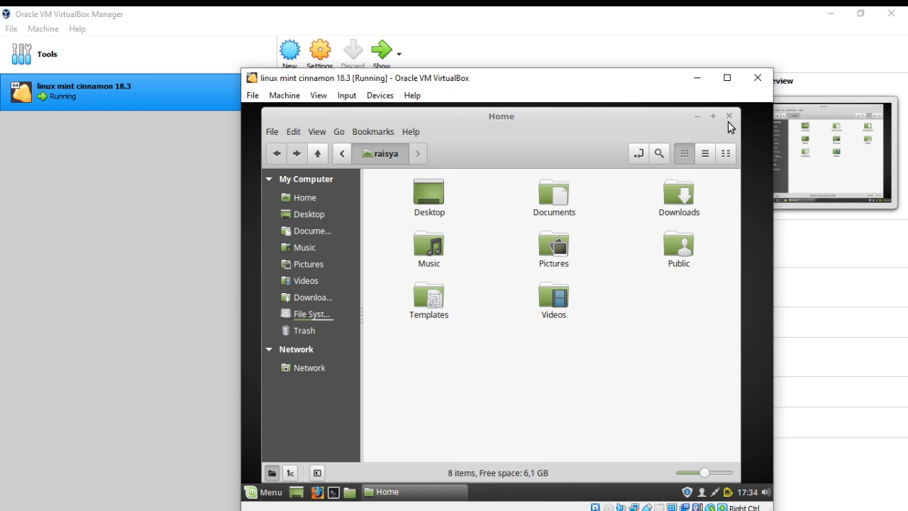
click(729, 118)
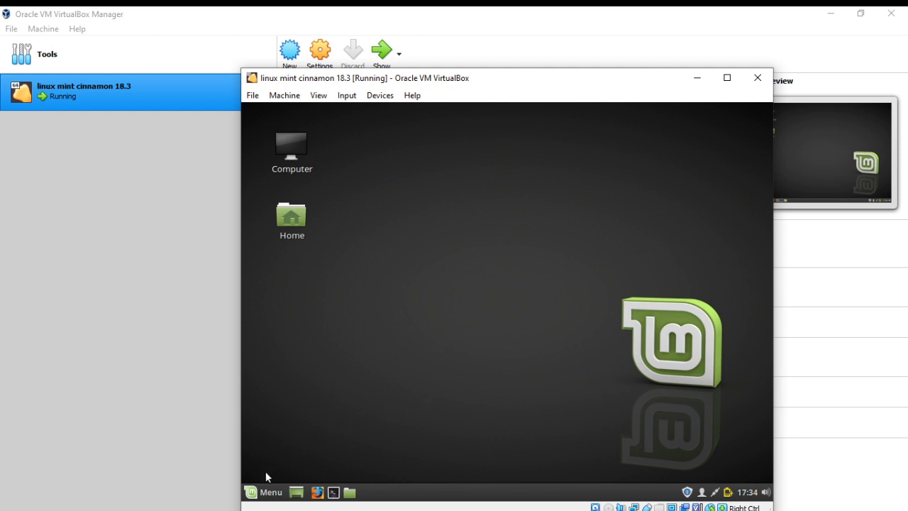
Step: Shut down the Linux Mint guest via Menu, Quit, then Shut Down
click(268, 497)
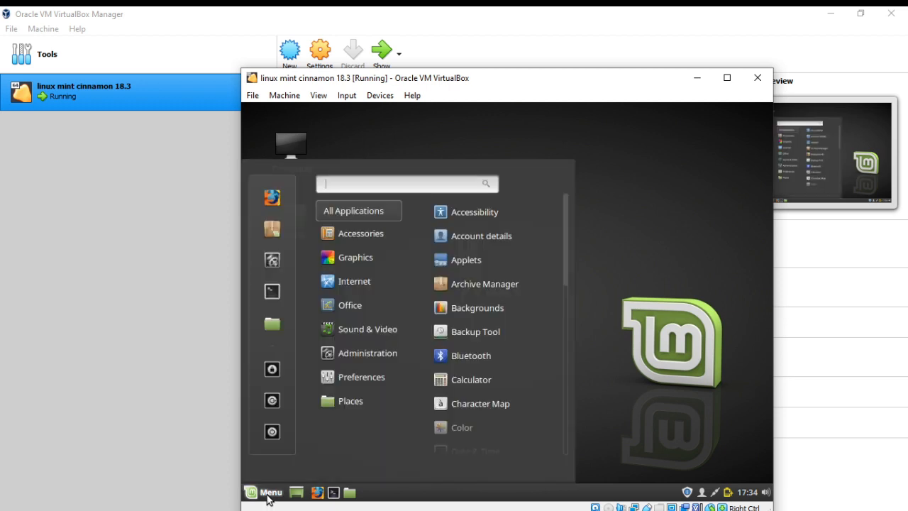
click(270, 434)
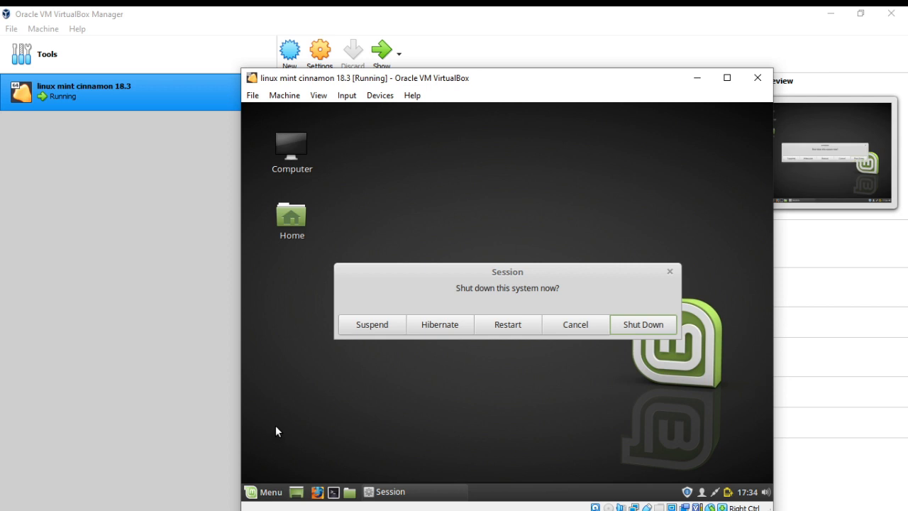
click(653, 325)
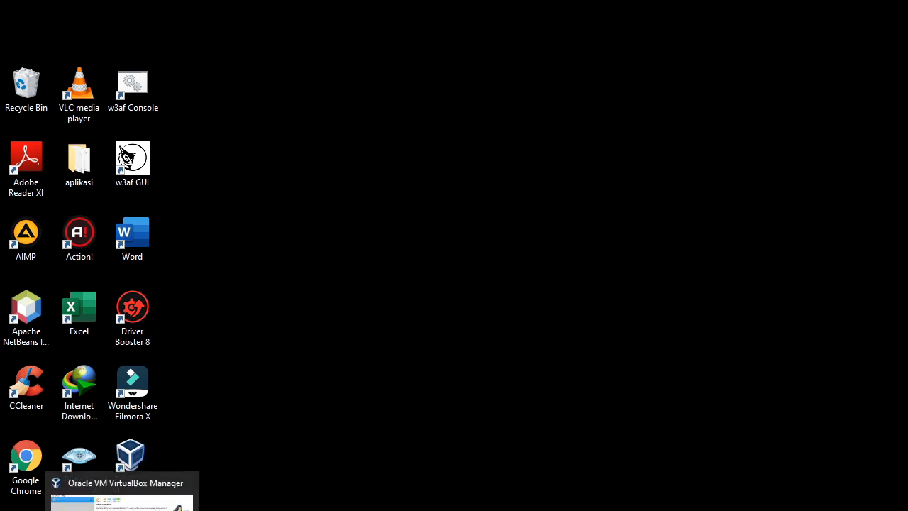
Step: Create a new VM named 'linux ubuntu 20.04.1', type Linux, version Ubuntu (64-bit)
click(122, 505)
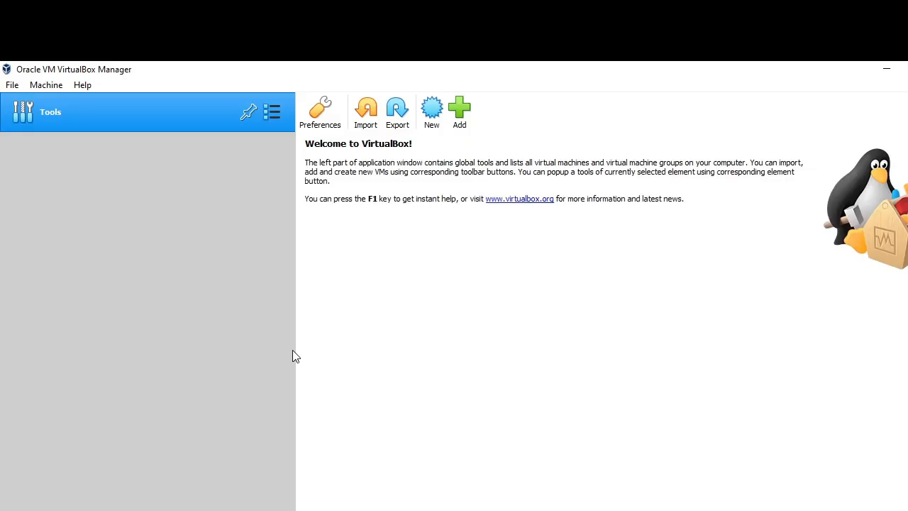
click(432, 108)
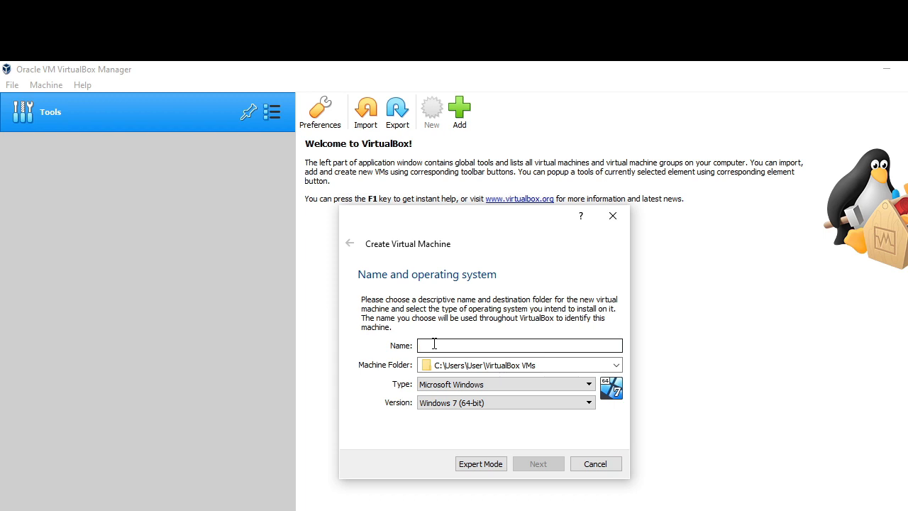
text(linux)
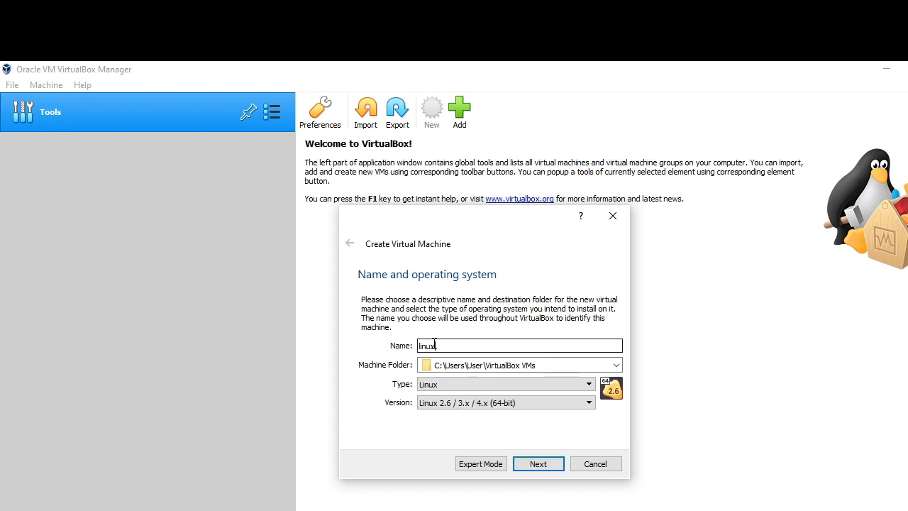
text( ubunt)
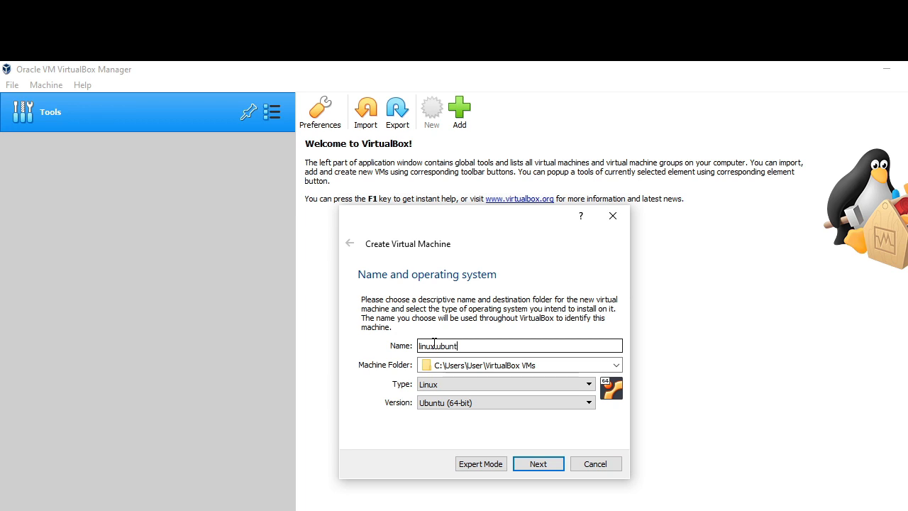
text(u 20.04.1)
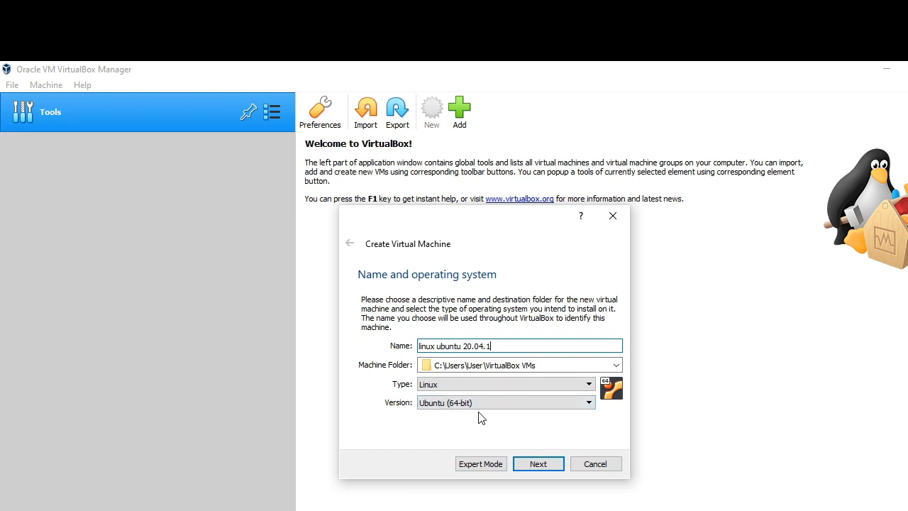
click(538, 465)
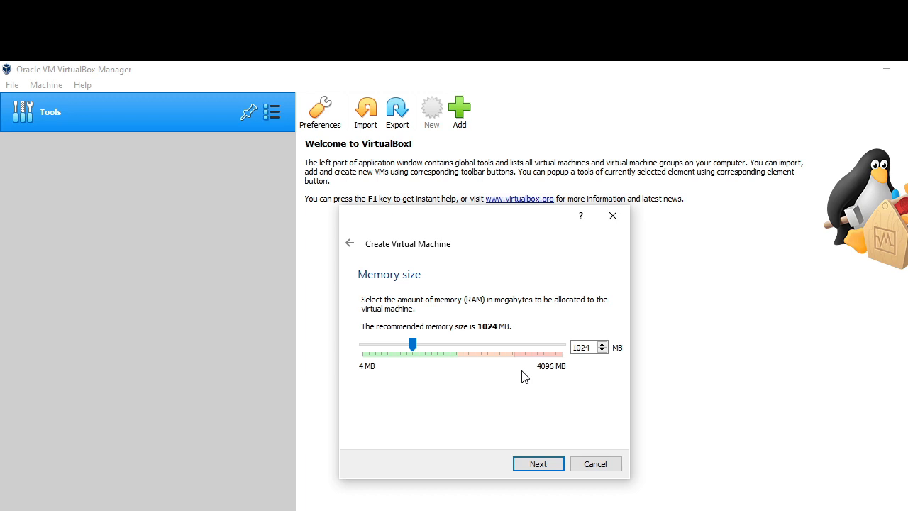
Step: Keep 1024 MB memory and create a dynamically allocated 10 GB VDI hard disk
click(524, 467)
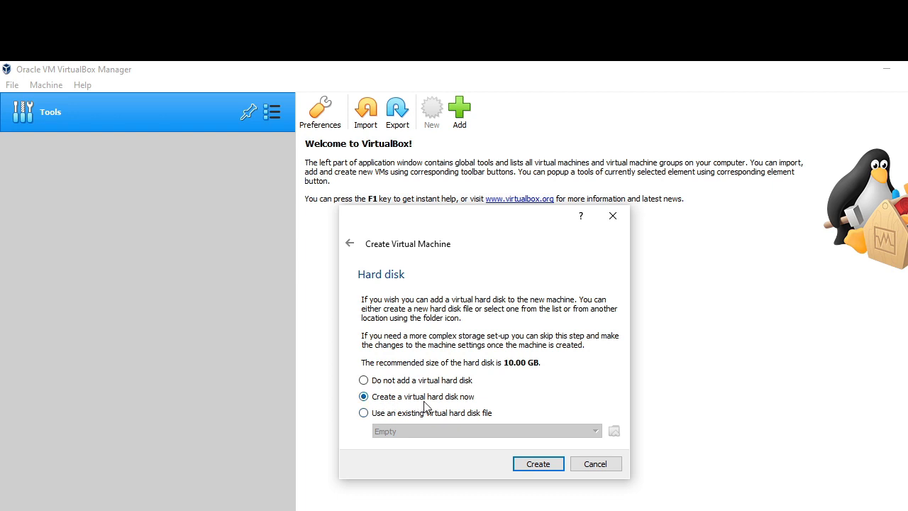
click(534, 465)
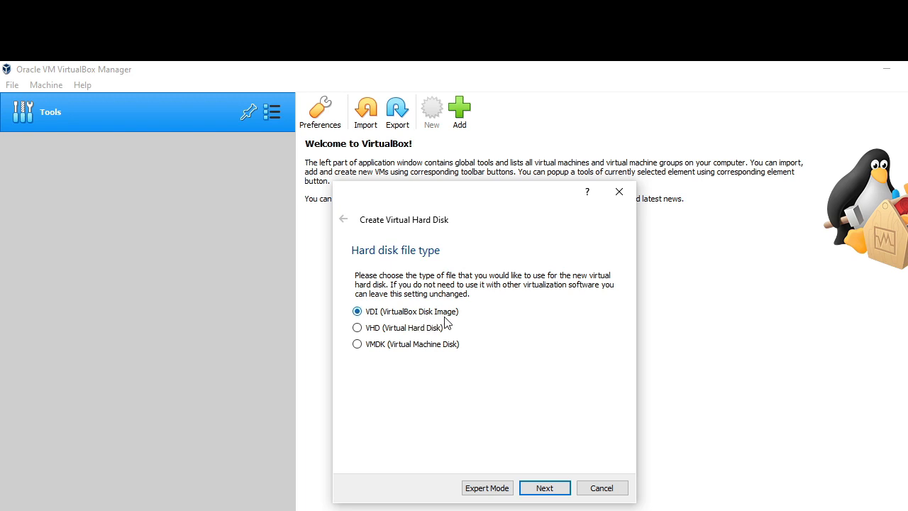
click(537, 488)
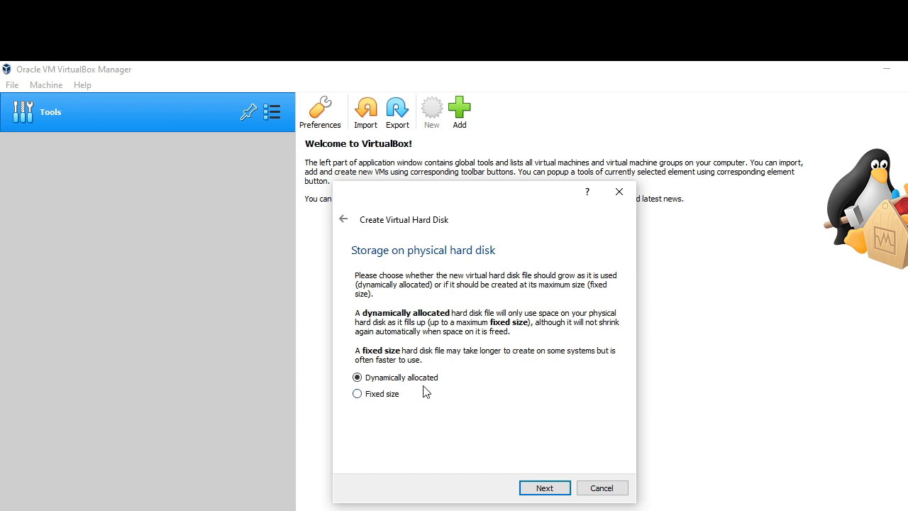
click(544, 490)
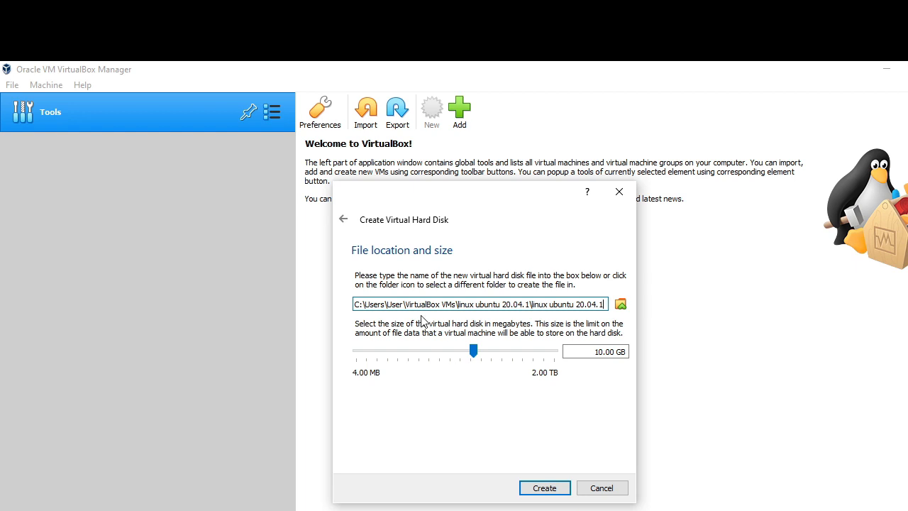
click(488, 305)
click(532, 488)
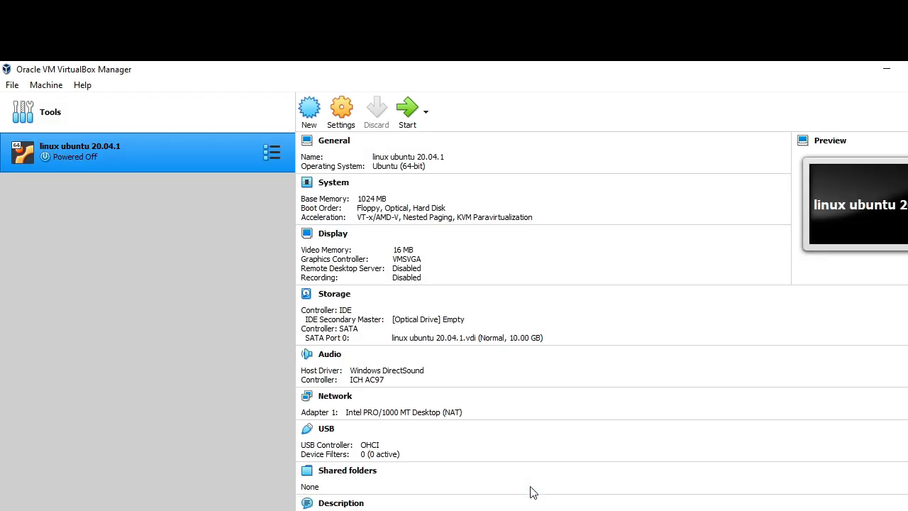
Step: In the VM's System settings, move Optical to the top of the boot order
click(340, 112)
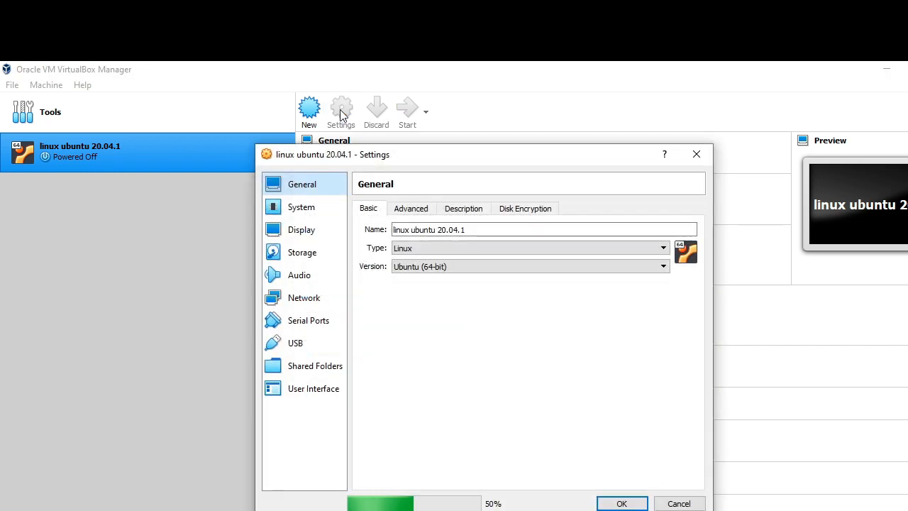
click(301, 209)
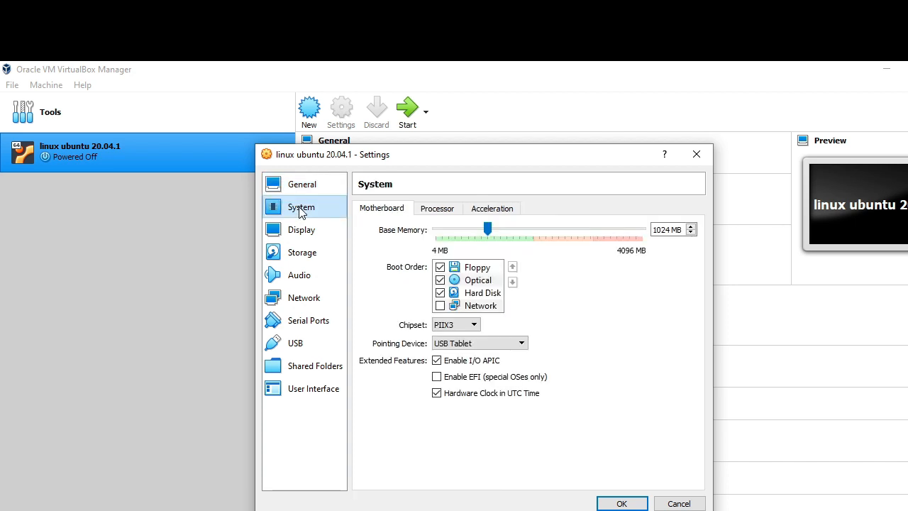
click(470, 280)
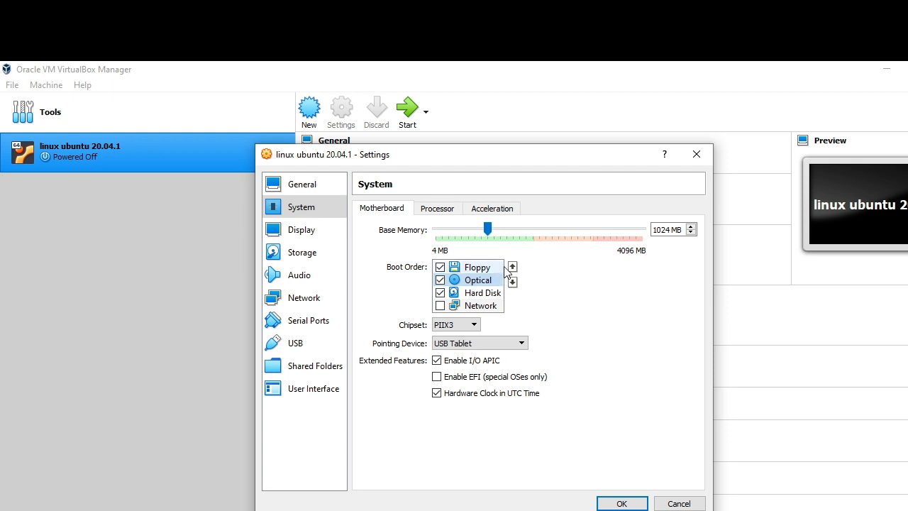
click(512, 267)
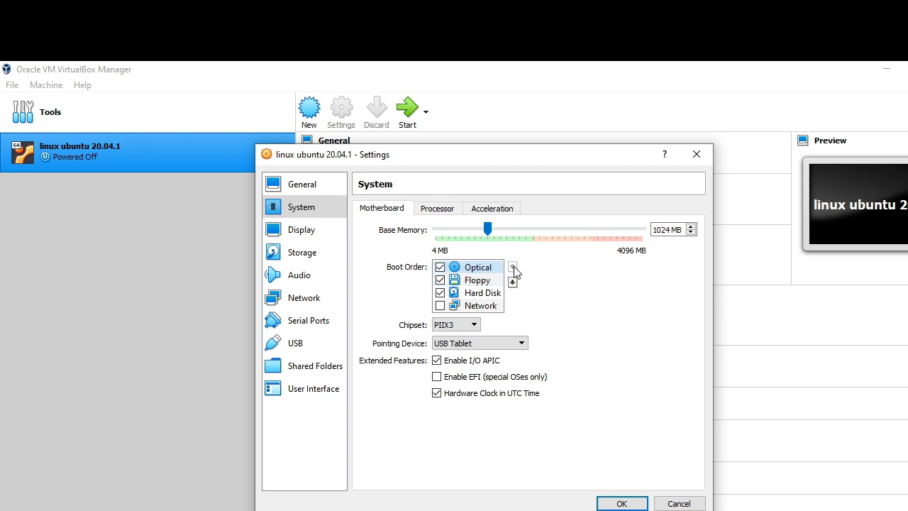
Step: Load ubuntu-20.04.1-desktop-amd64.iso into the empty optical drive and save the settings
click(305, 253)
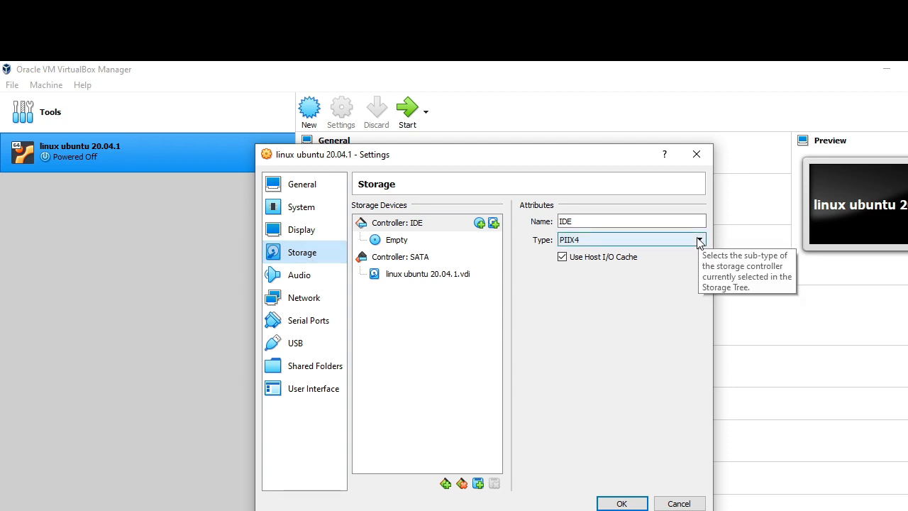
click(397, 241)
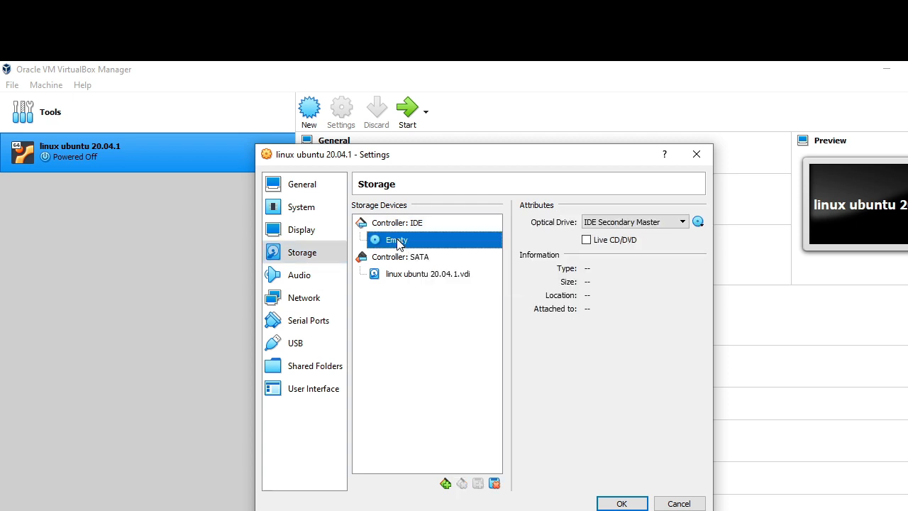
click(698, 223)
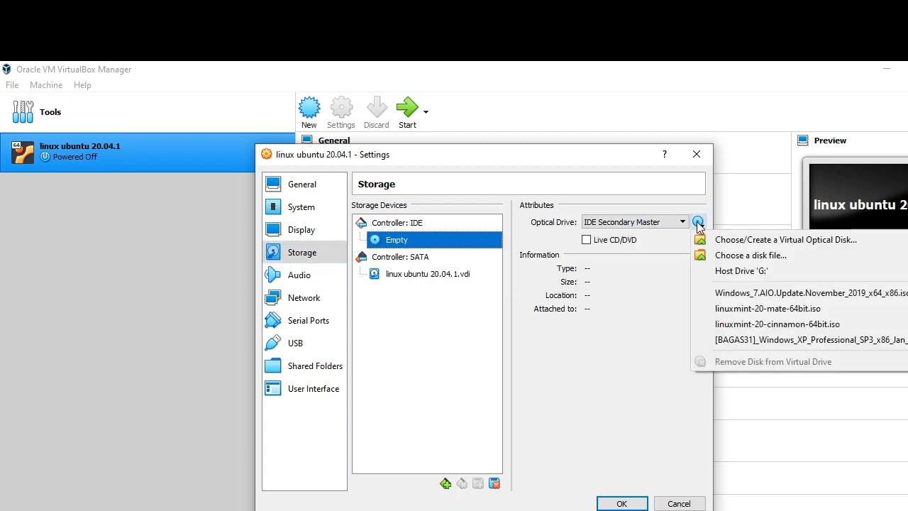
click(712, 255)
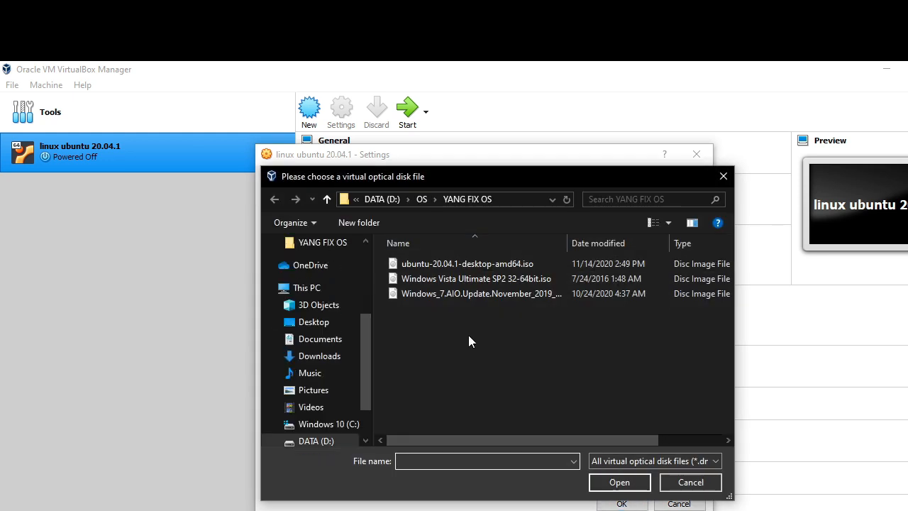
click(457, 269)
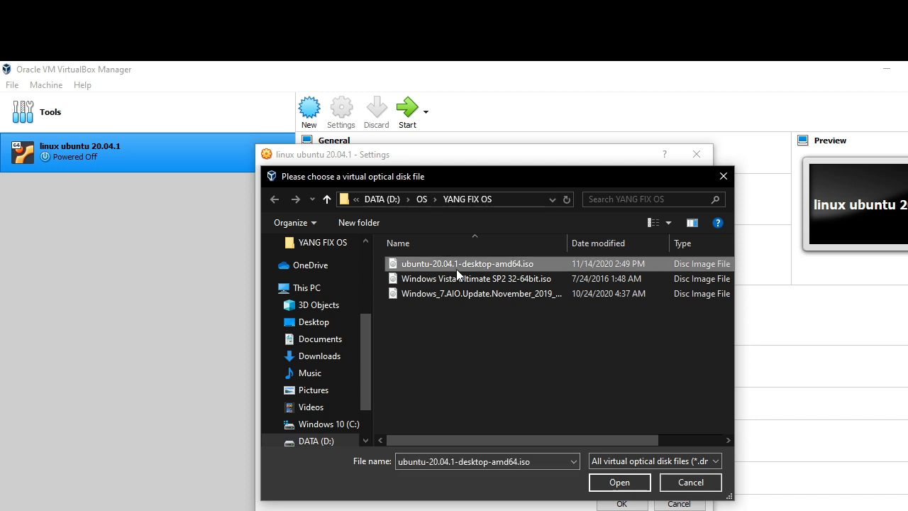
click(616, 481)
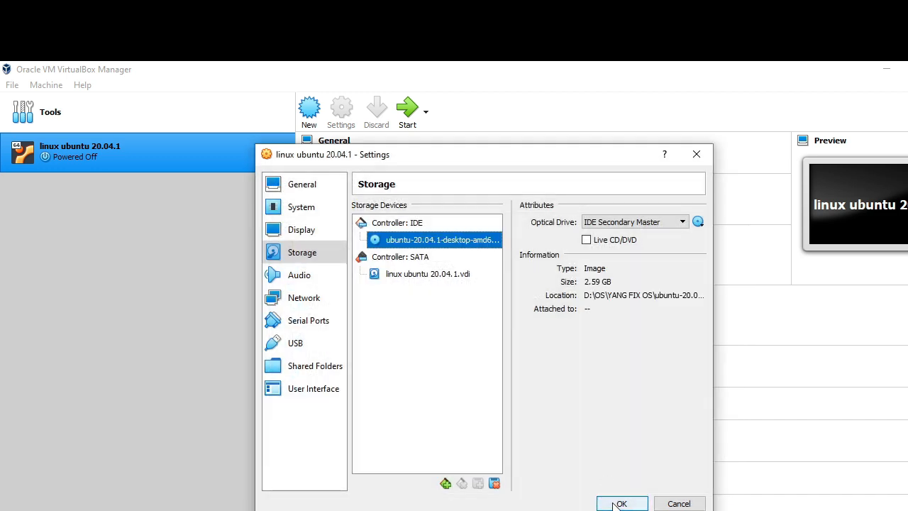
click(617, 504)
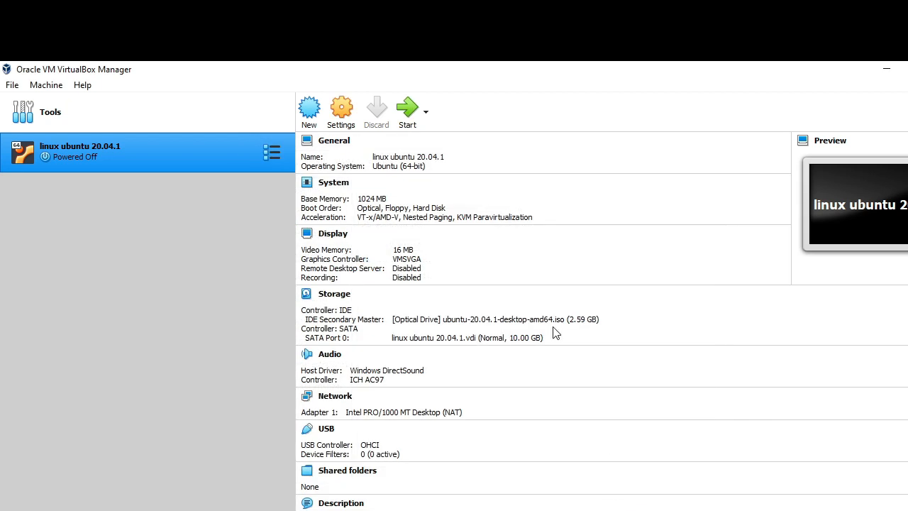
Step: Start the VM with ubuntu-20.04.1-desktop-amd64.iso as the start-up disk and maximize its window
click(406, 114)
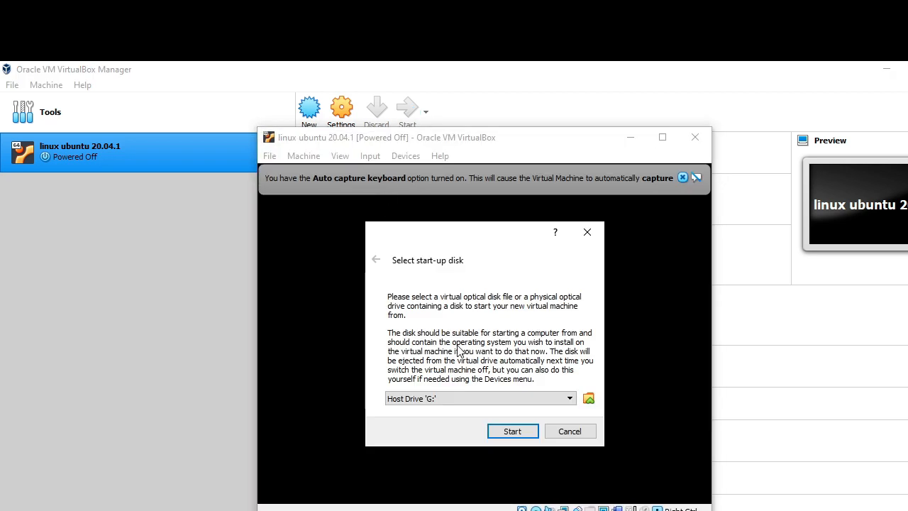
click(461, 398)
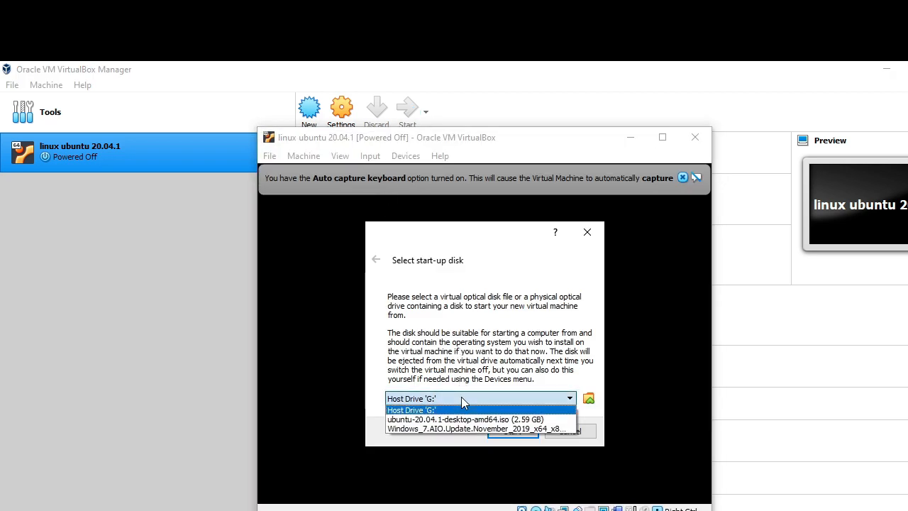
click(454, 420)
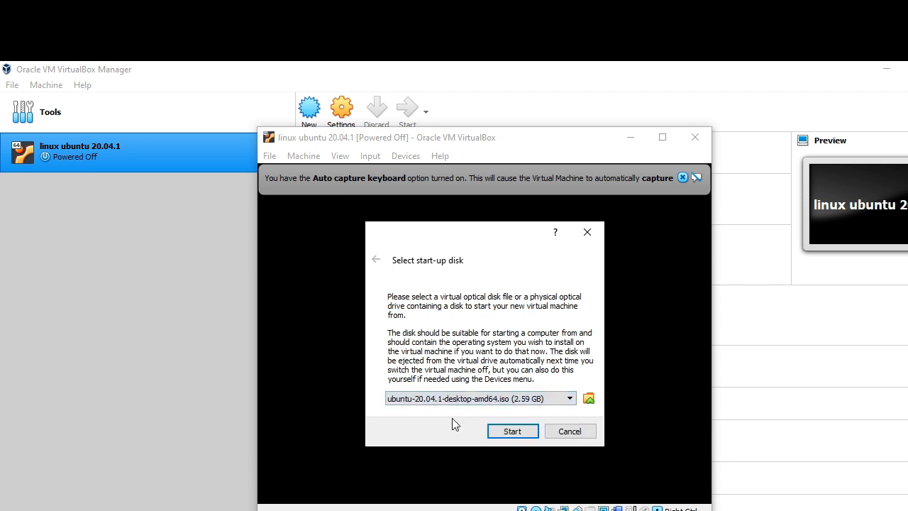
click(513, 431)
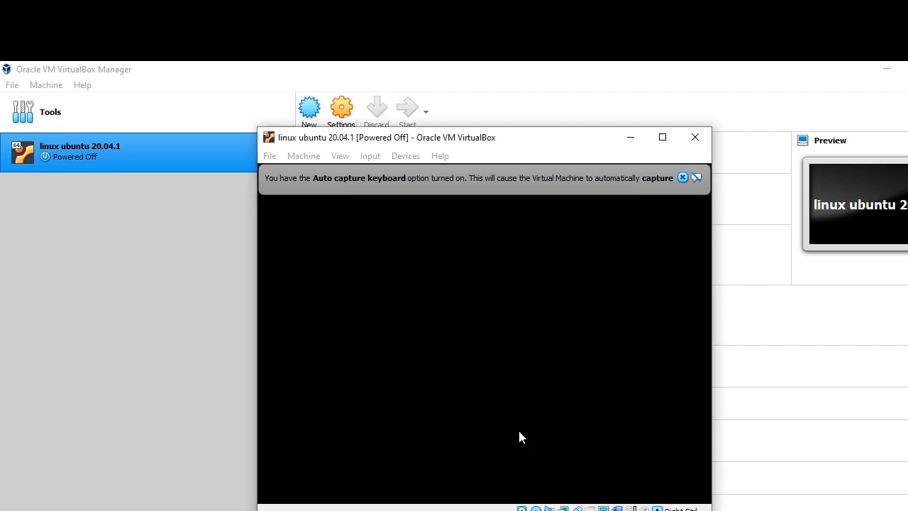
click(663, 137)
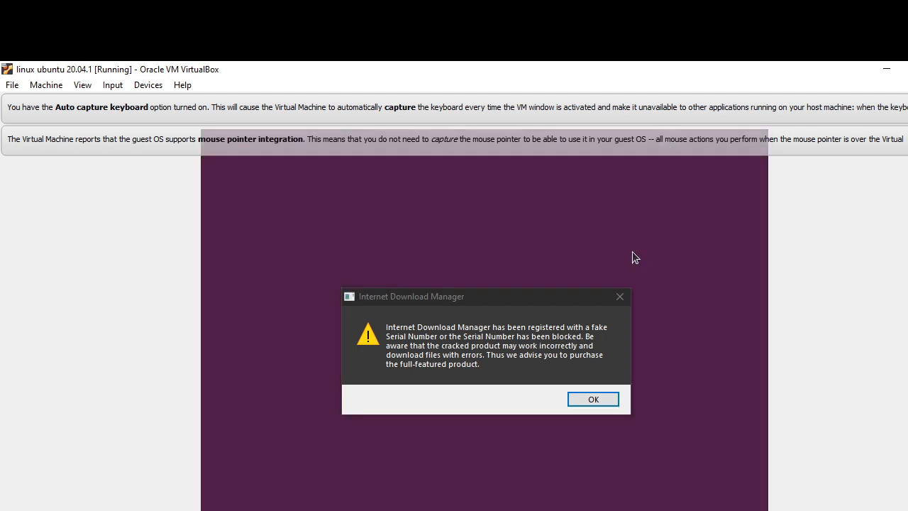
Step: Dismiss the Internet Download Manager warning and accept the English (US) keyboard layout
click(615, 297)
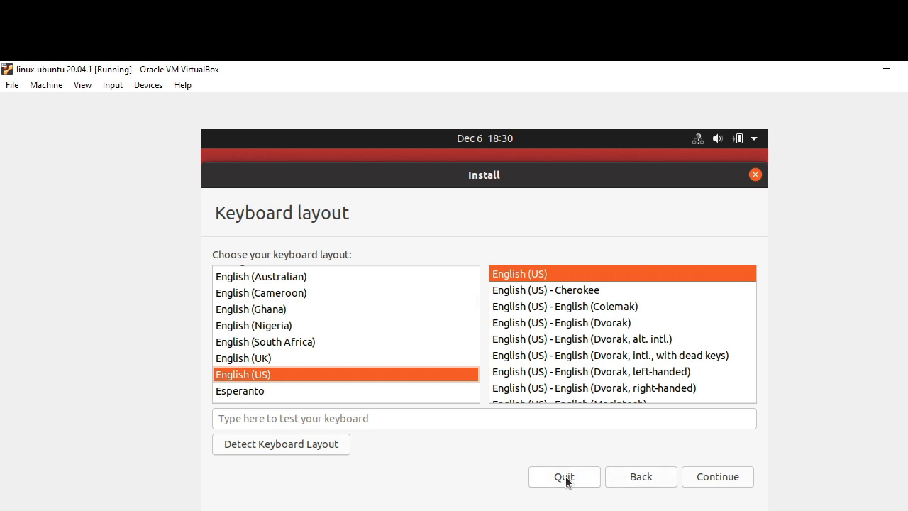
click(720, 479)
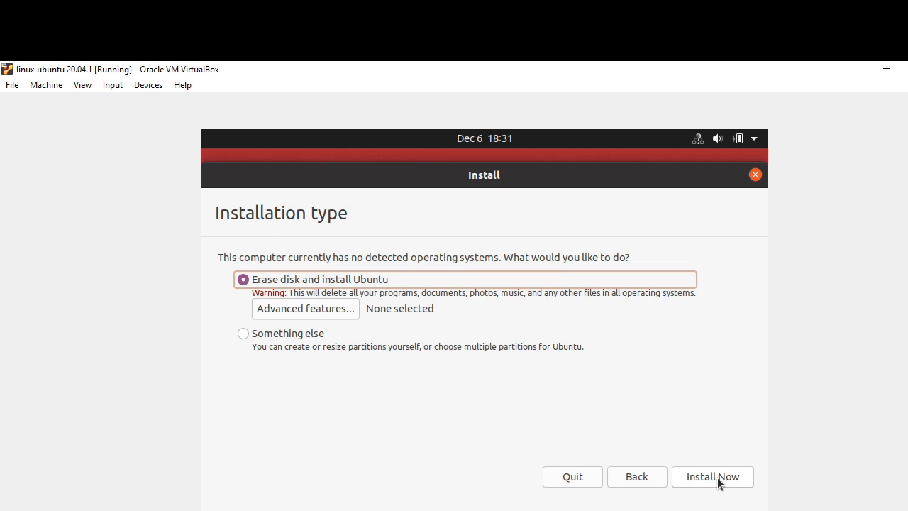
Step: Install Now with Erase disk and install Ubuntu, confirming the partition changes
click(718, 478)
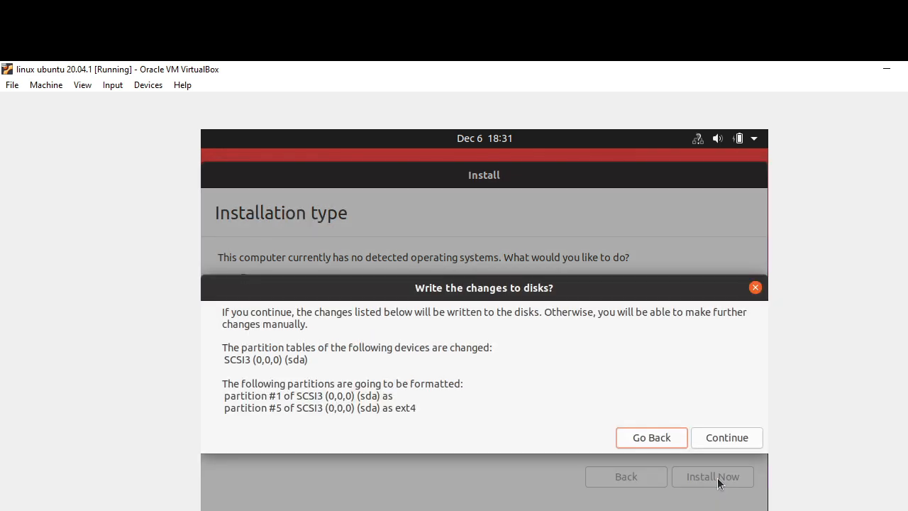
click(730, 438)
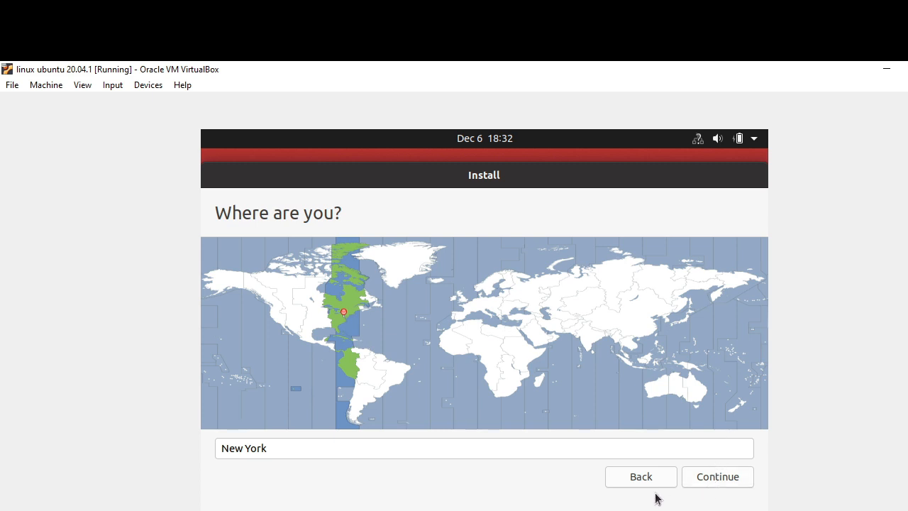
Step: Keep New York as the location and continue
click(708, 481)
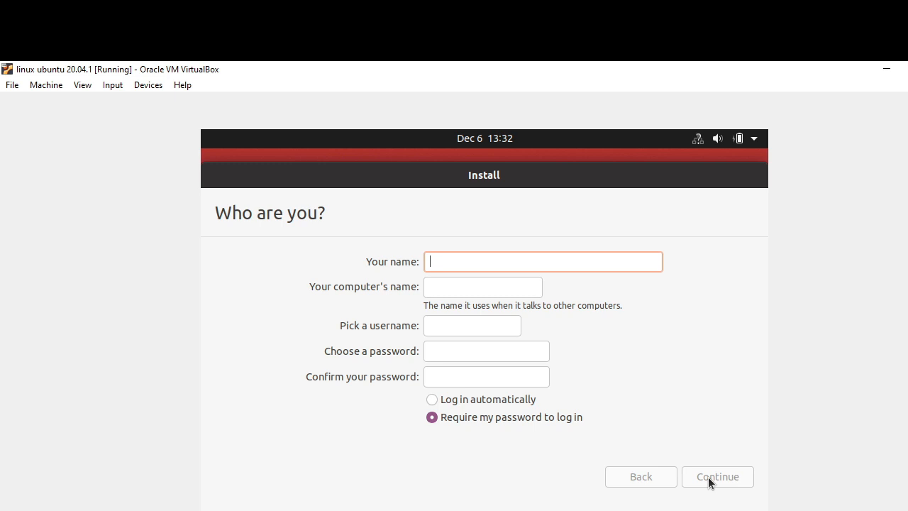
Step: Enter the user's name so computer name and username auto-fill, then type the password
text(ra)
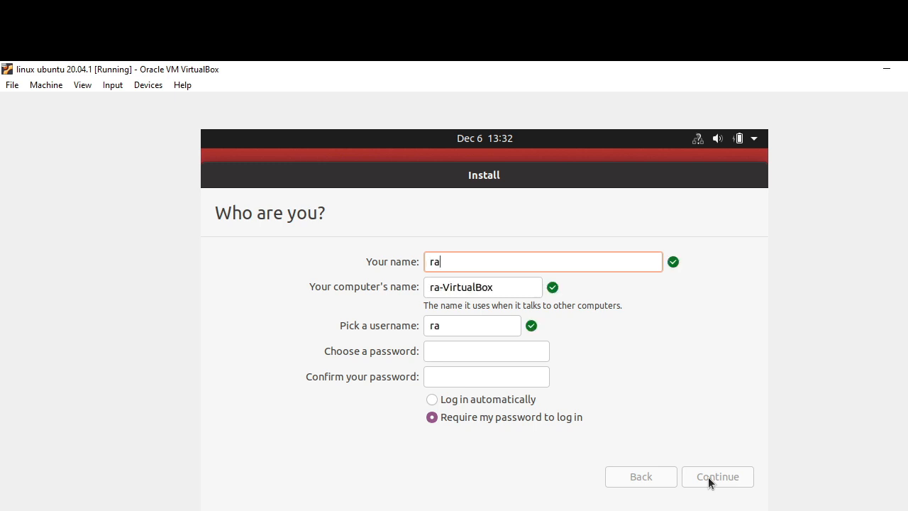
text(isya)
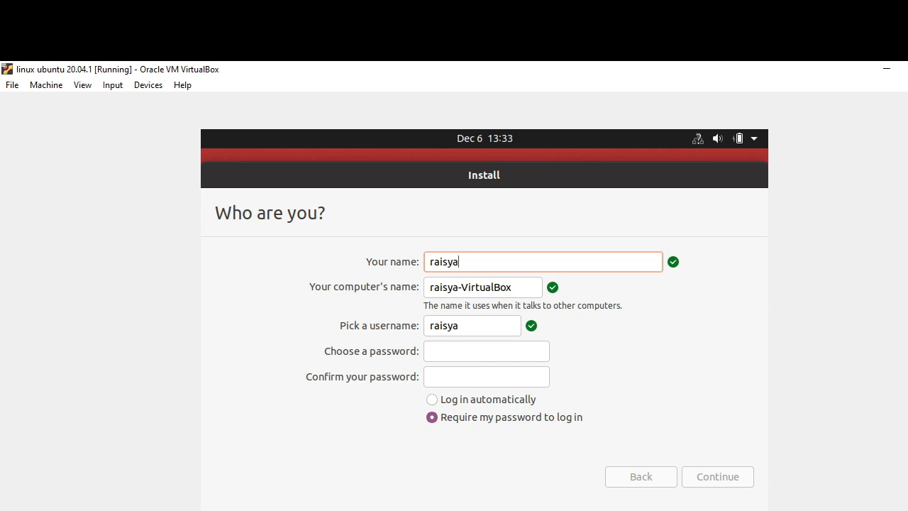
click(471, 351)
text(●)
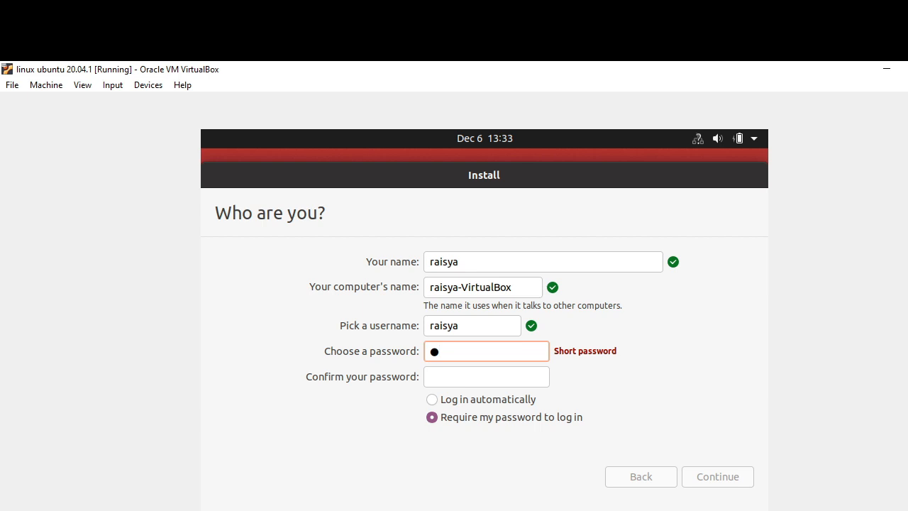
key(BackSpace)
text(●●●●●●●●●)
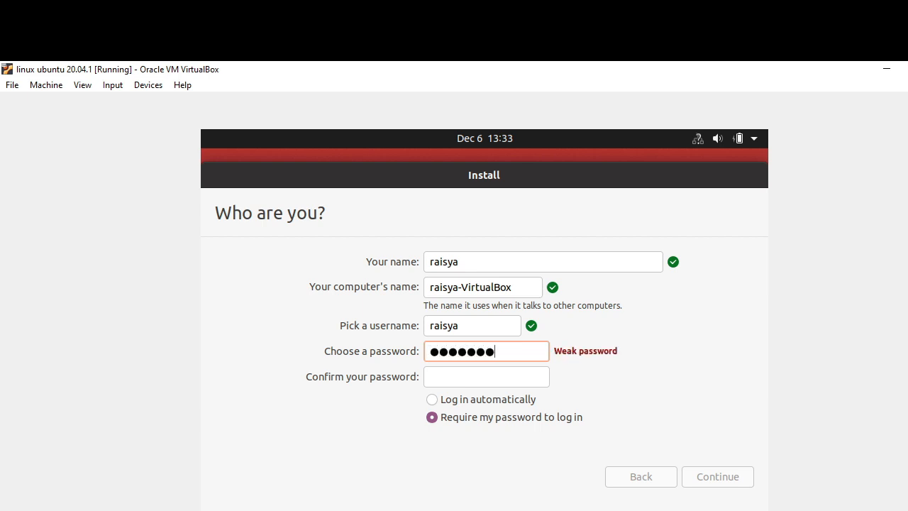
text(●●●●●)
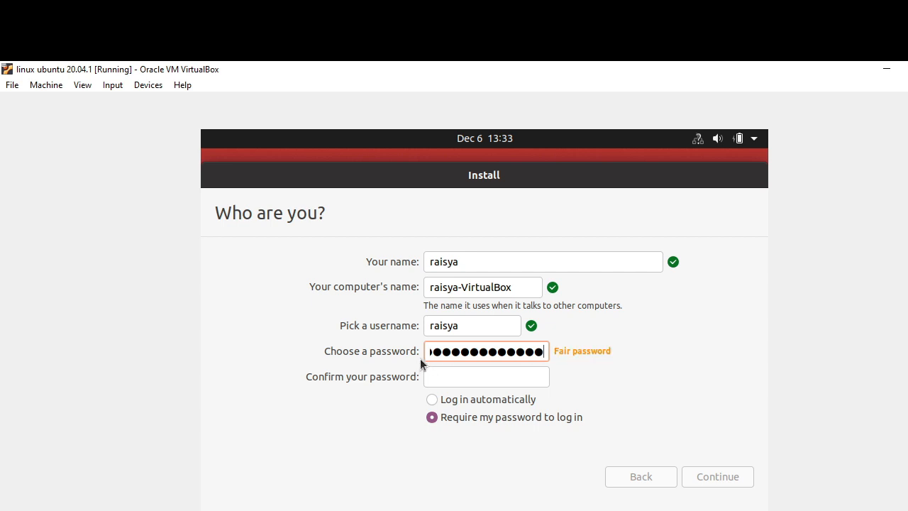
Step: Attempt the password confirmation, clearing the mismatched entries
click(450, 377)
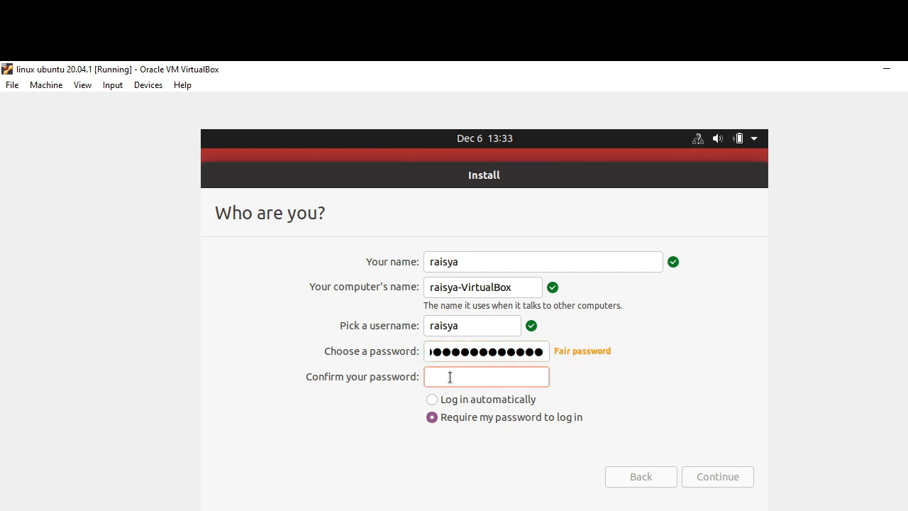
text(●●●●●●●●●●●●●●)
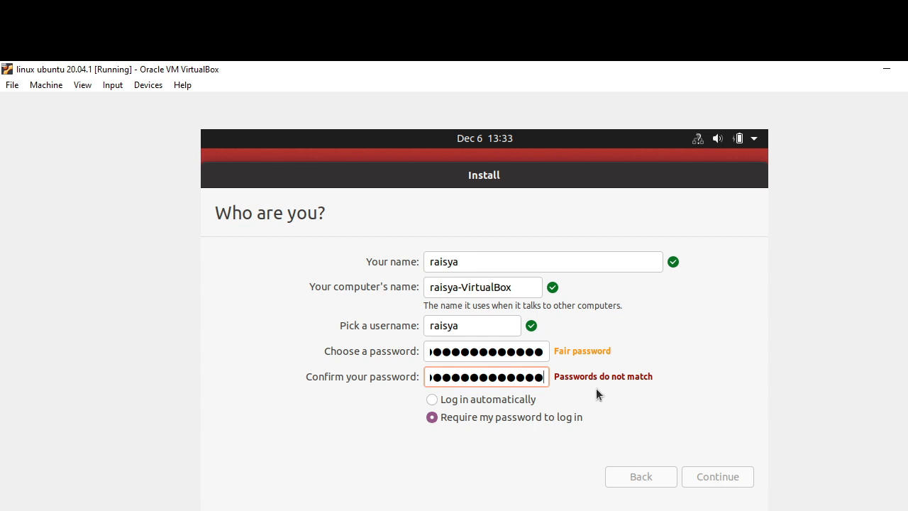
key(BackSpace)
key(BackSpace)
key(BackSpace)
key(BackSpace)
key(BackSpace)
key(BackSpace)
key(BackSpace)
key(BackSpace)
key(BackSpace)
key(BackSpace)
key(BackSpace)
key(BackSpace)
key(BackSpace)
key(BackSpace)
key(BackSpace)
key(BackSpace)
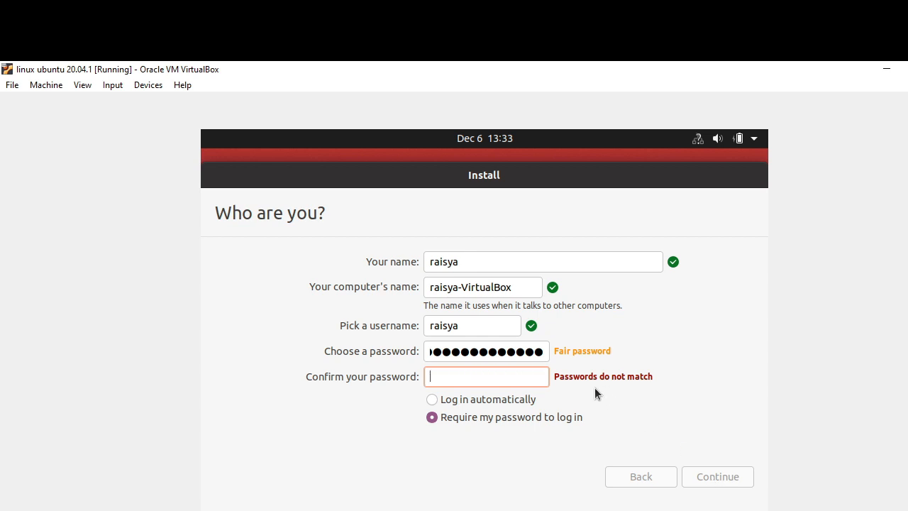
text(**********)
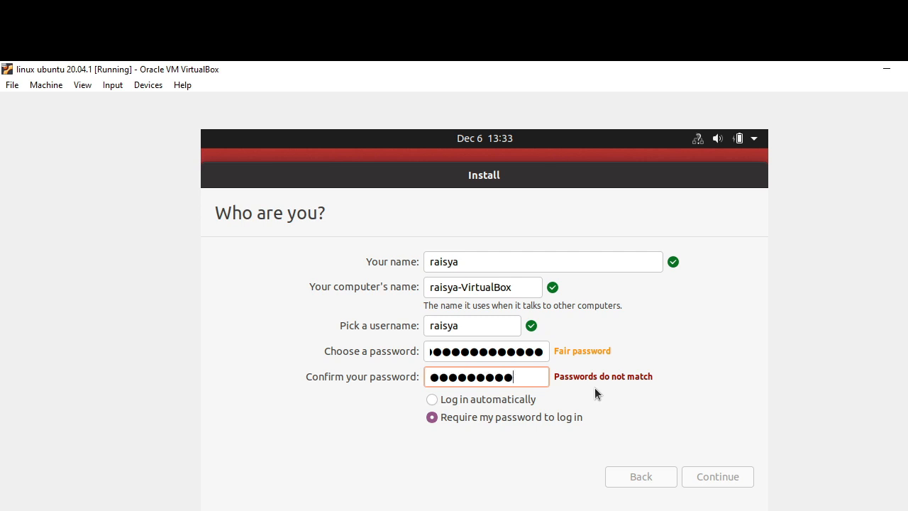
text(*****)
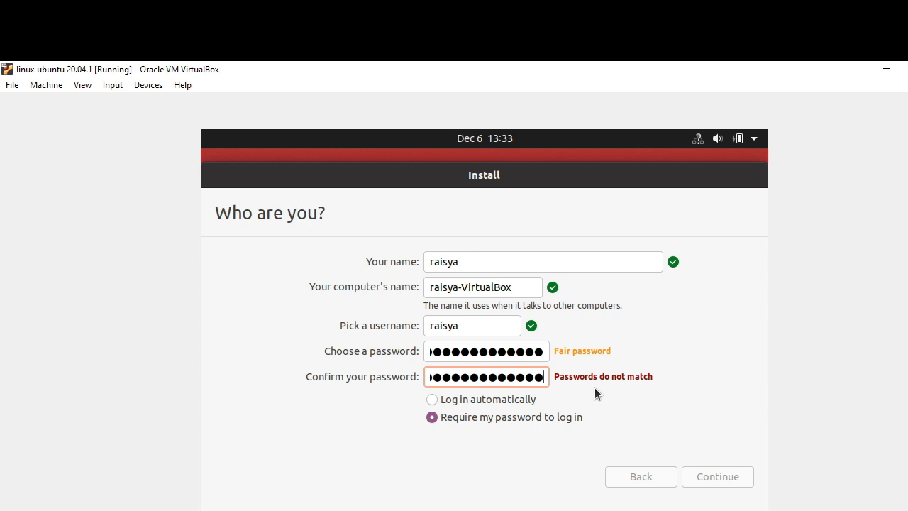
key(BackSpace)
key(BackSpace)
key(BackSpace)
key(BackSpace)
key(BackSpace)
key(BackSpace)
key(BackSpace)
key(BackSpace)
key(BackSpace)
key(BackSpace)
key(BackSpace)
key(BackSpace)
key(BackSpace)
key(BackSpace)
key(BackSpace)
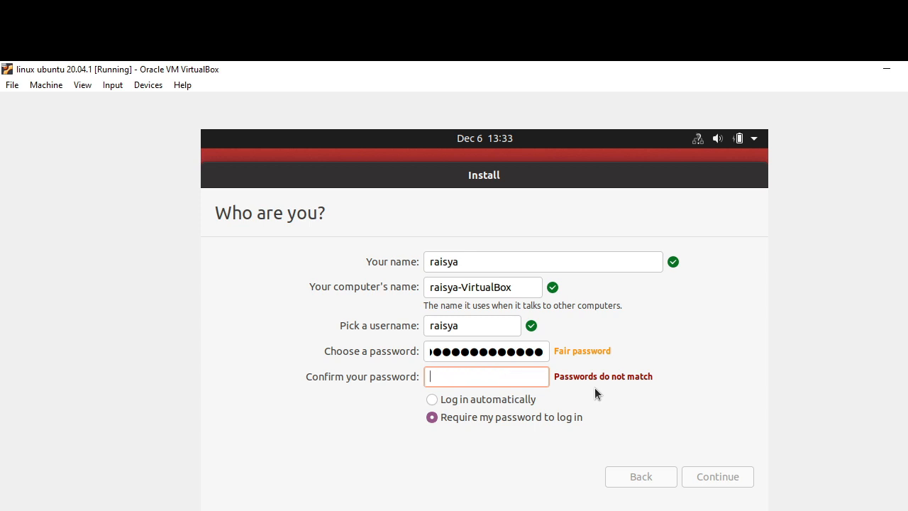
Step: Clear and retype the account password, then re-enter it in the confirmation field
click(539, 352)
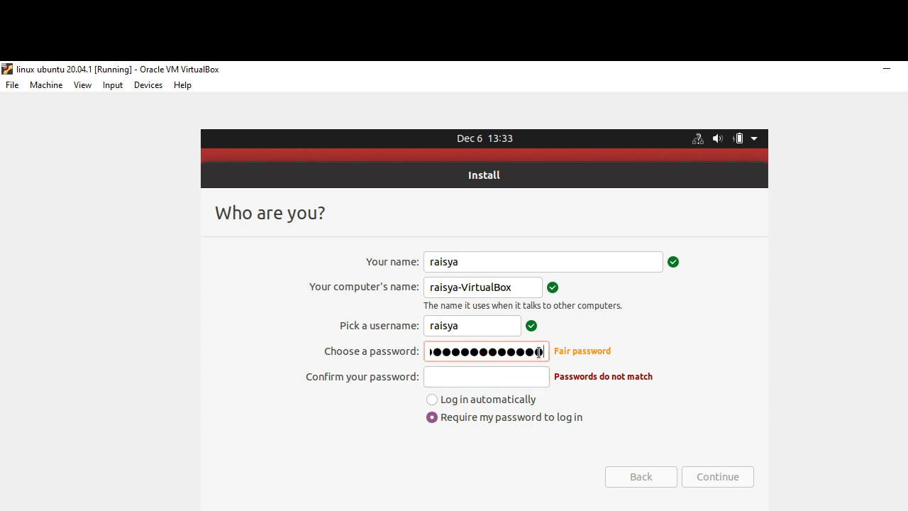
key(BackSpace)
key(BackSpace)
key(BackSpace)
key(BackSpace)
key(BackSpace)
key(BackSpace)
key(BackSpace)
key(BackSpace)
key(BackSpace)
key(BackSpace)
key(BackSpace)
key(BackSpace)
key(BackSpace)
key(BackSpace)
key(BackSpace)
key(BackSpace)
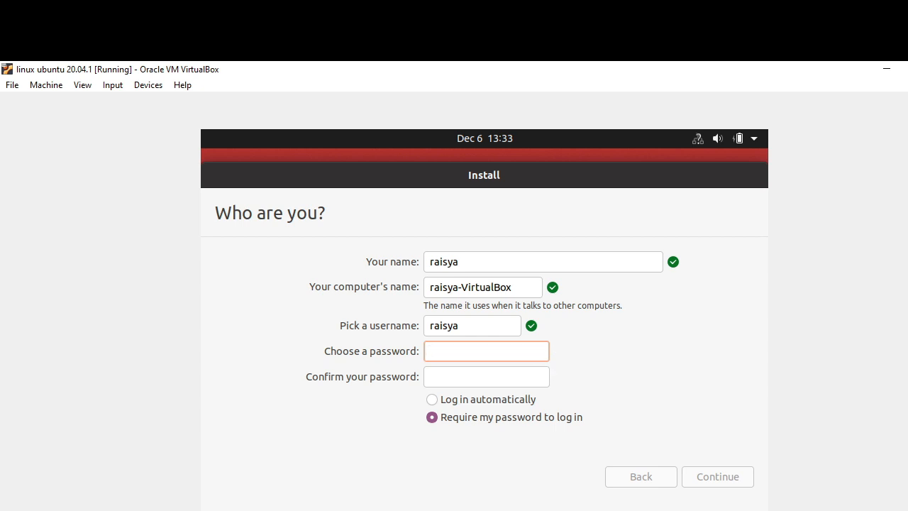
text(****)
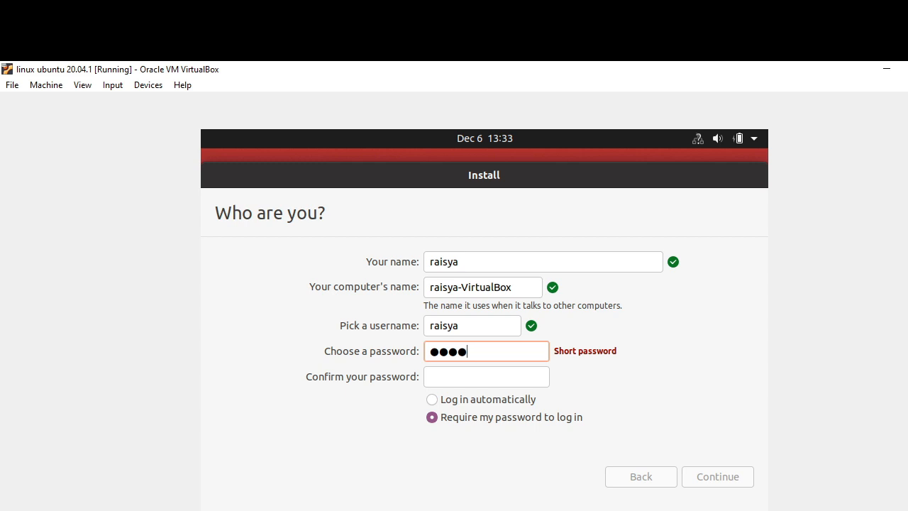
text(***)
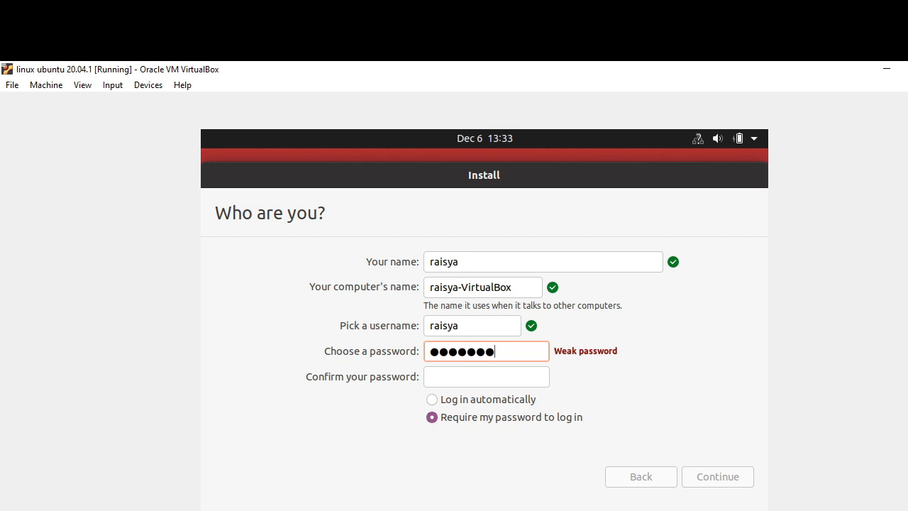
text(*******)
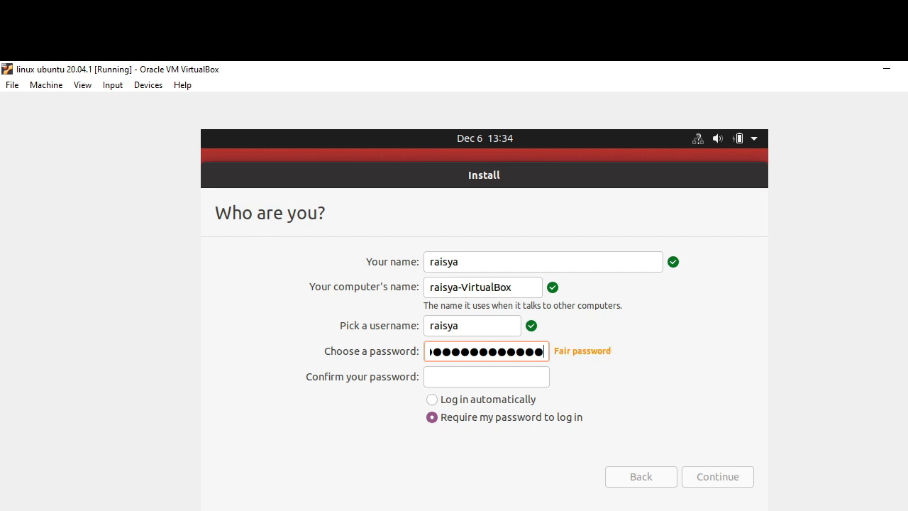
click(524, 382)
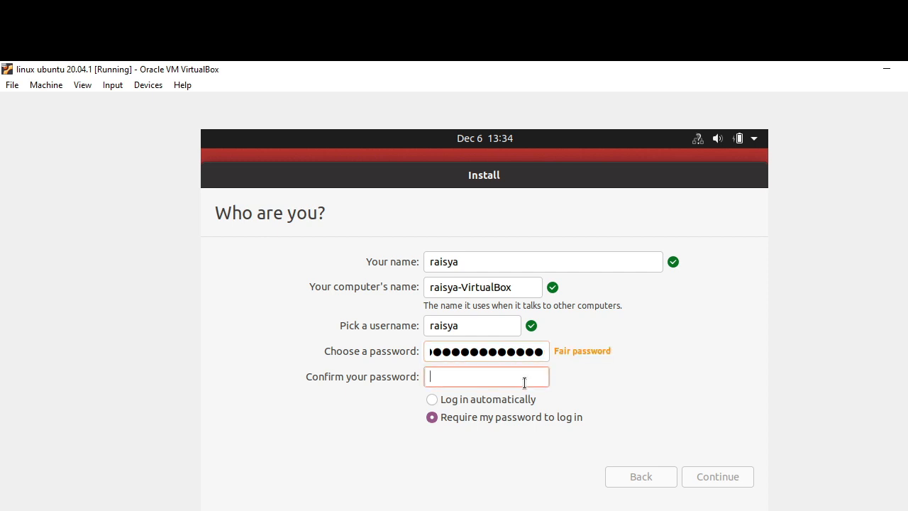
text(*********)
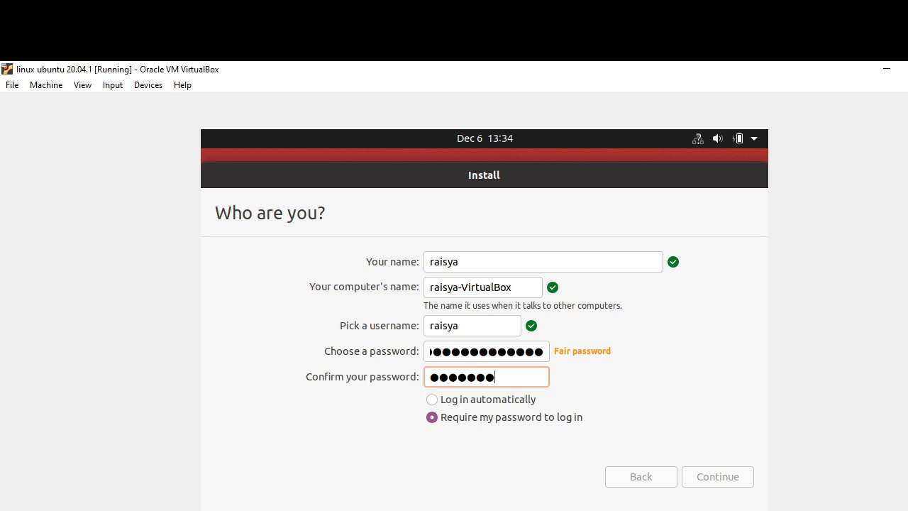
text(*****)
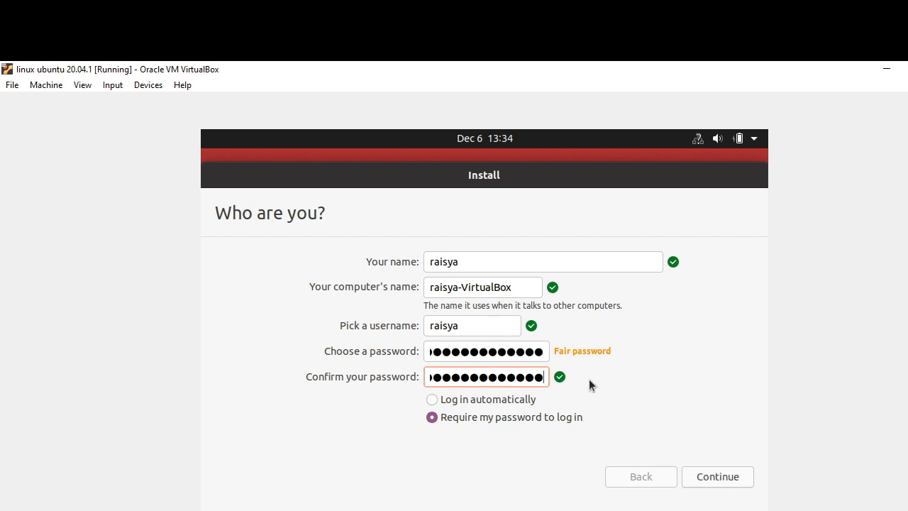
Step: Accept the account details and let the Ubuntu installation run to completion
click(718, 478)
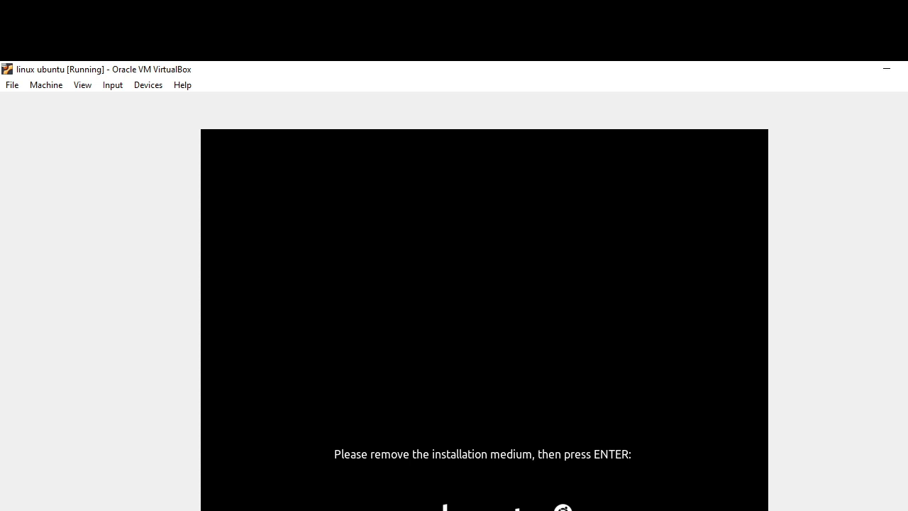
Step: Reboot into the installed Ubuntu and log in as the new user with the account password
key(Return)
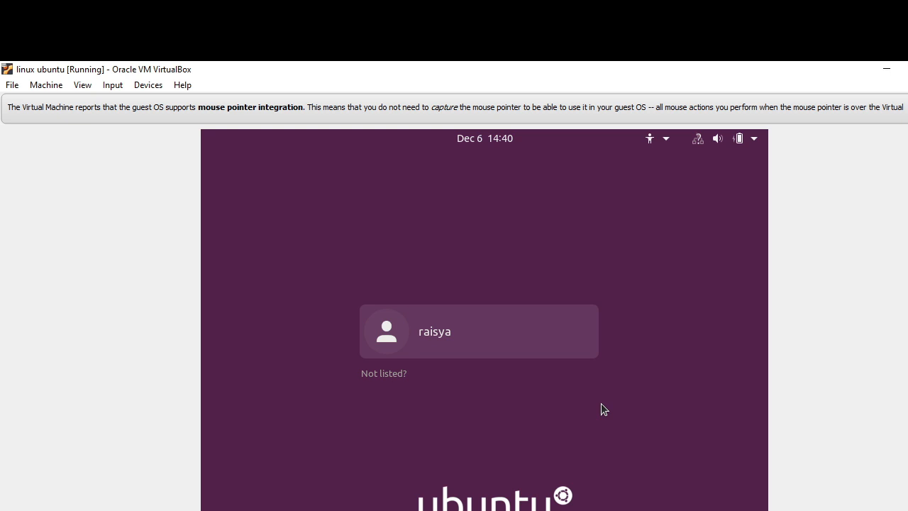
click(438, 332)
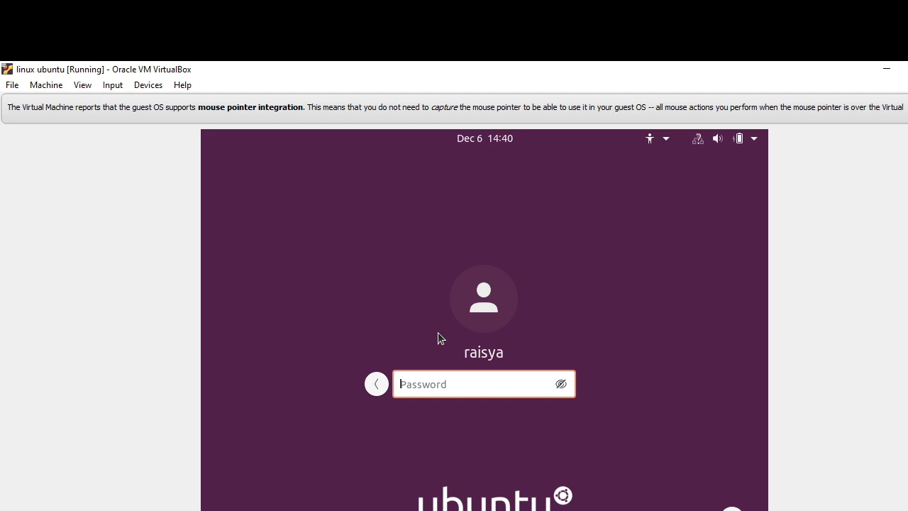
text(********)
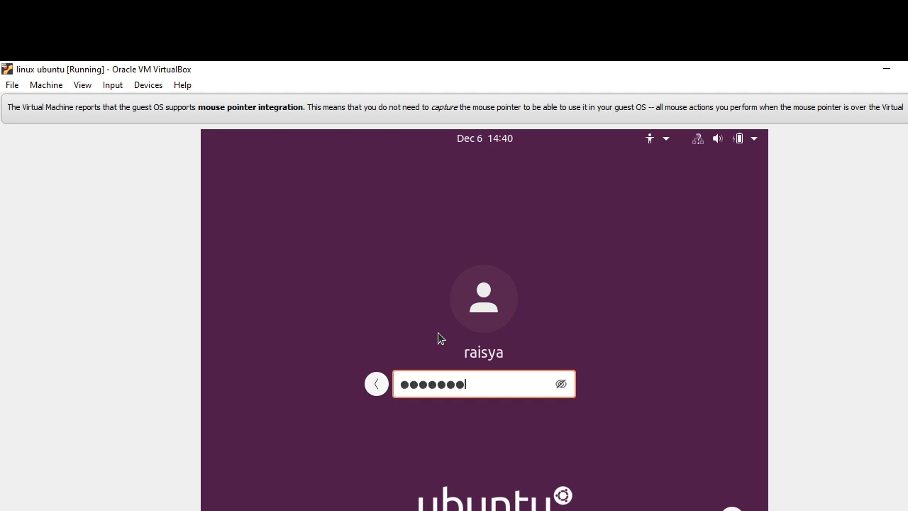
text(********)
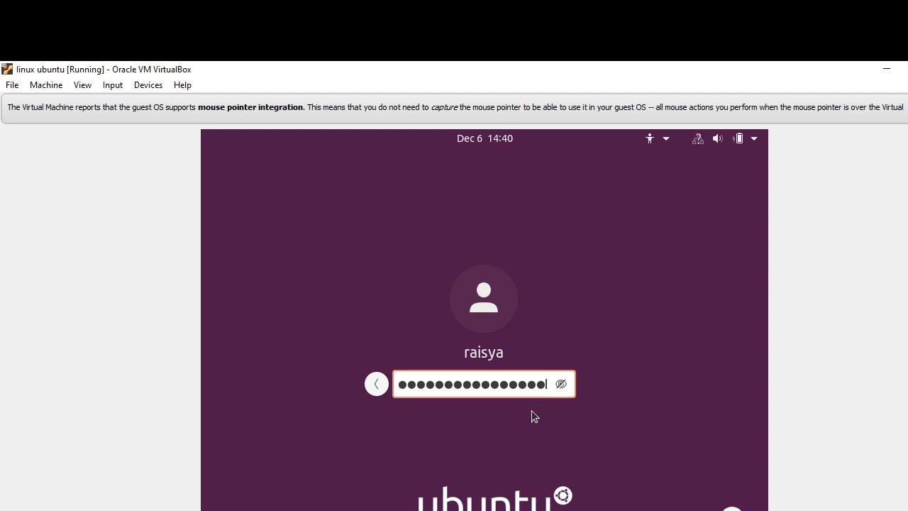
key(Return)
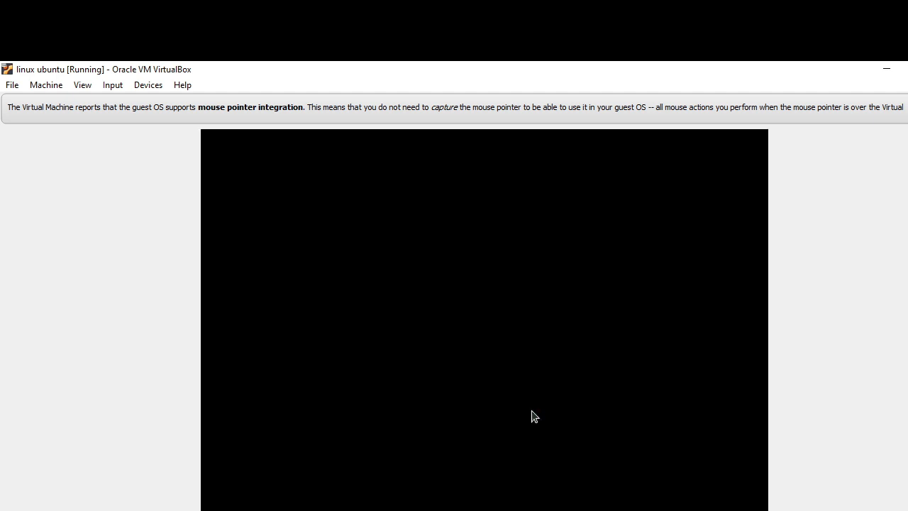
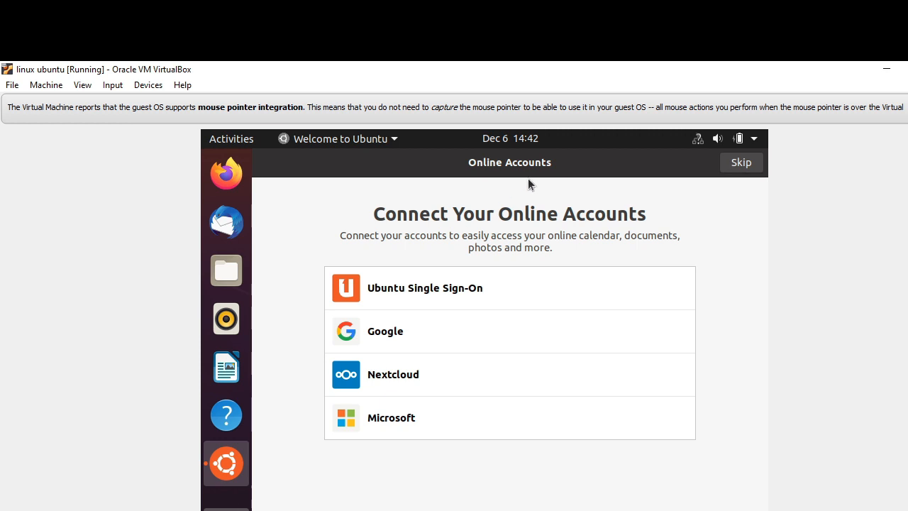
Step: Skip through Online Accounts, Livepatch, Help improve Ubuntu and Privacy, then dismiss the IDM warning
click(741, 163)
click(741, 163)
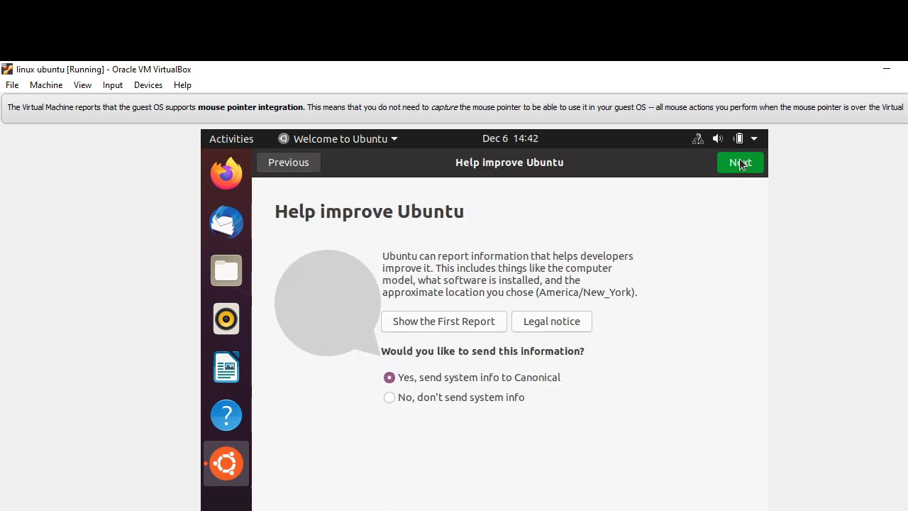
click(742, 163)
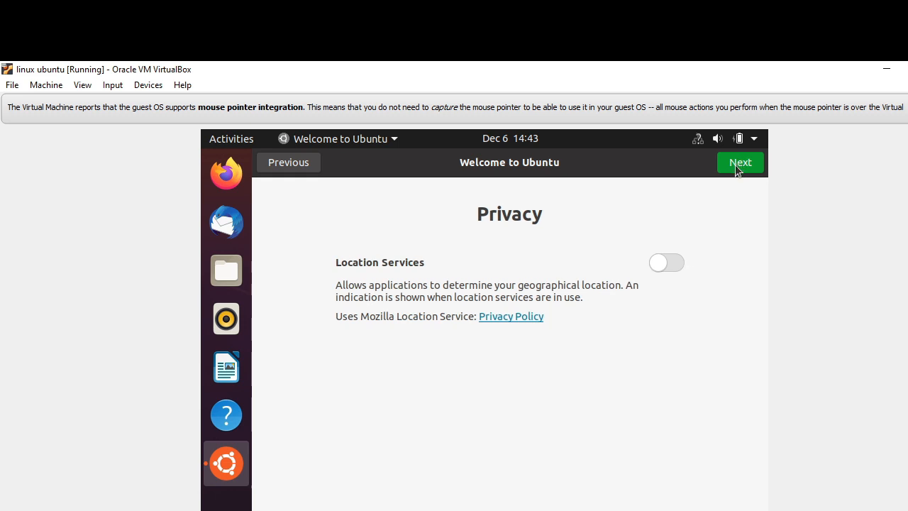
click(736, 165)
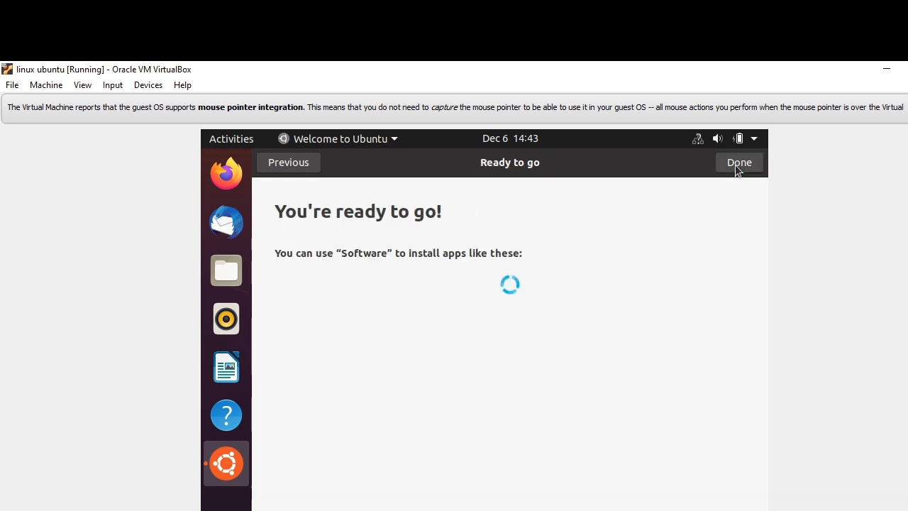
click(735, 164)
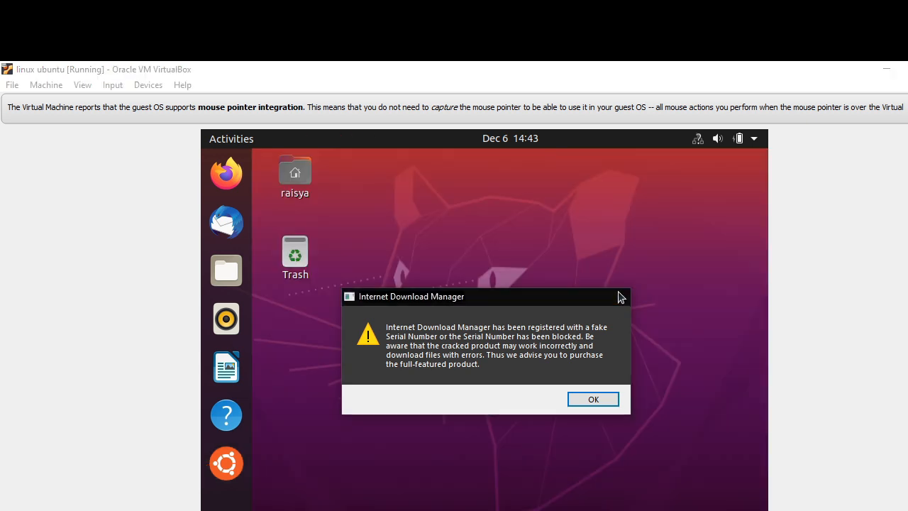
click(618, 294)
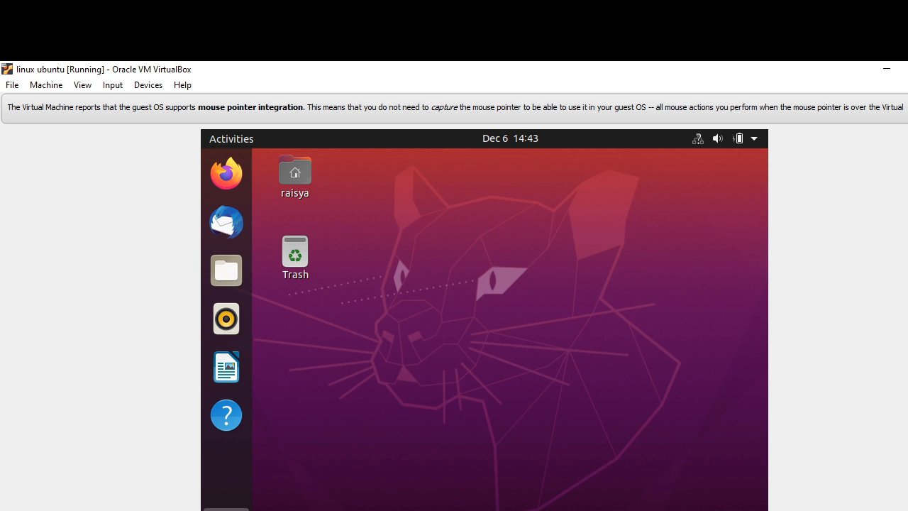
Step: Launch Help from the applications list to view the Ubuntu Desktop Guide, then close it
click(226, 510)
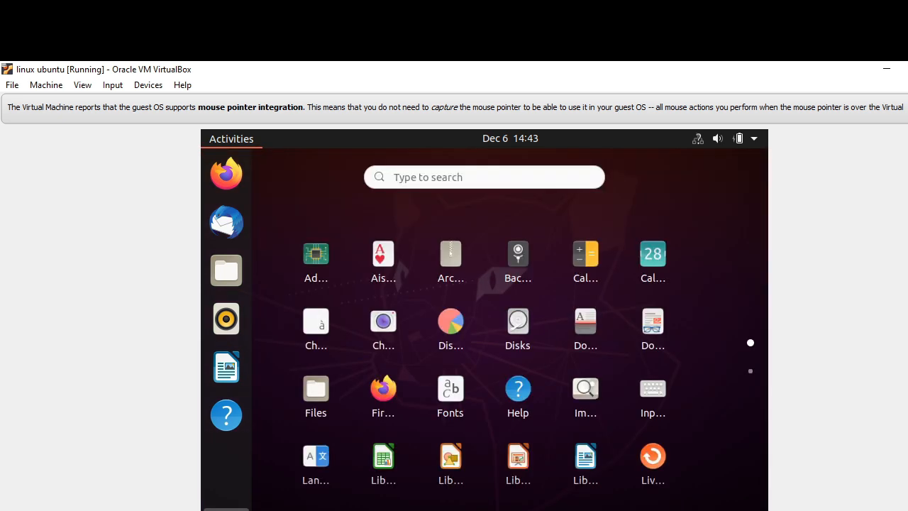
click(246, 508)
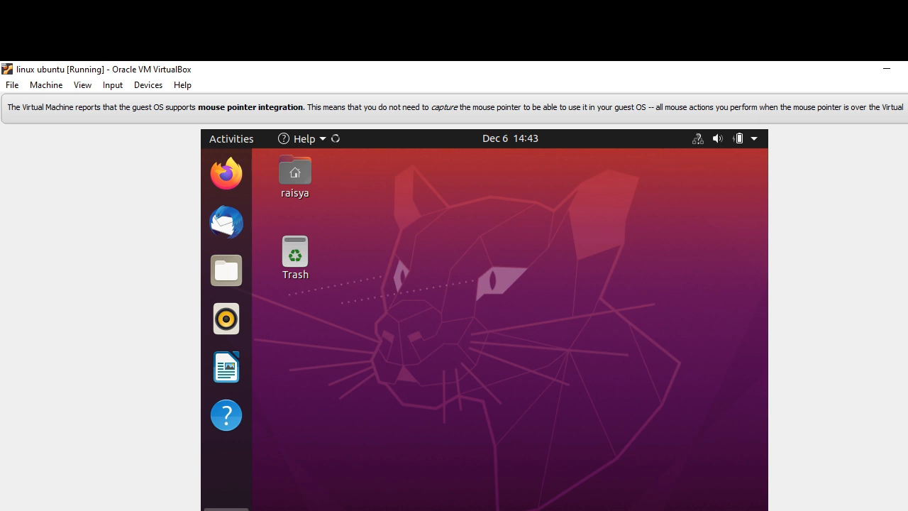
click(226, 510)
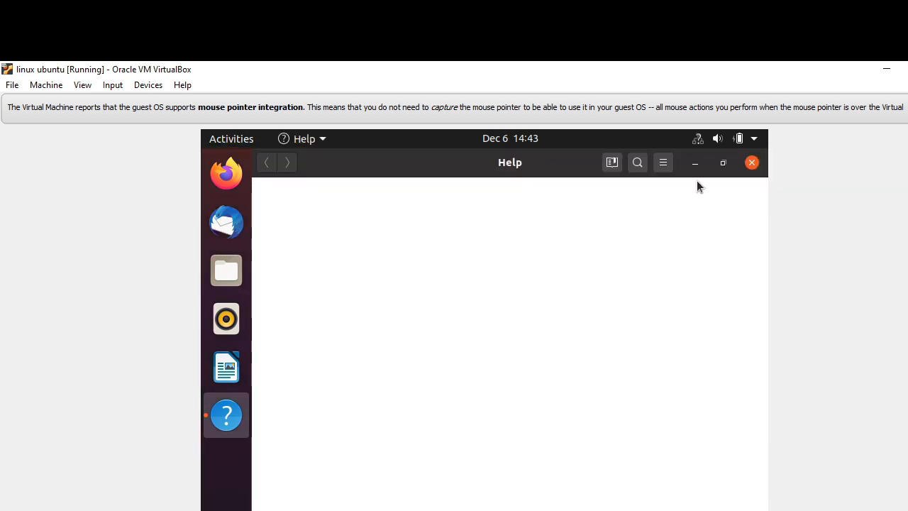
click(752, 163)
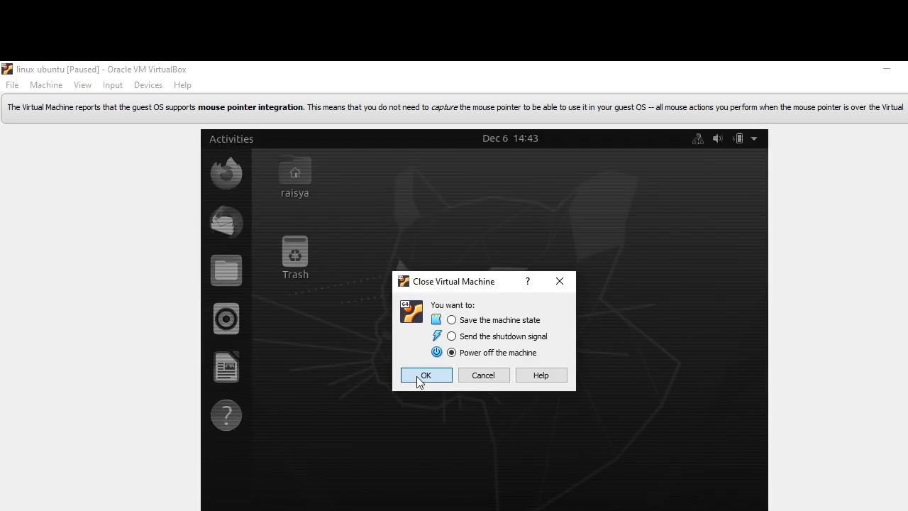
Step: Confirm Power off the machine to shut down the Ubuntu VM
click(425, 376)
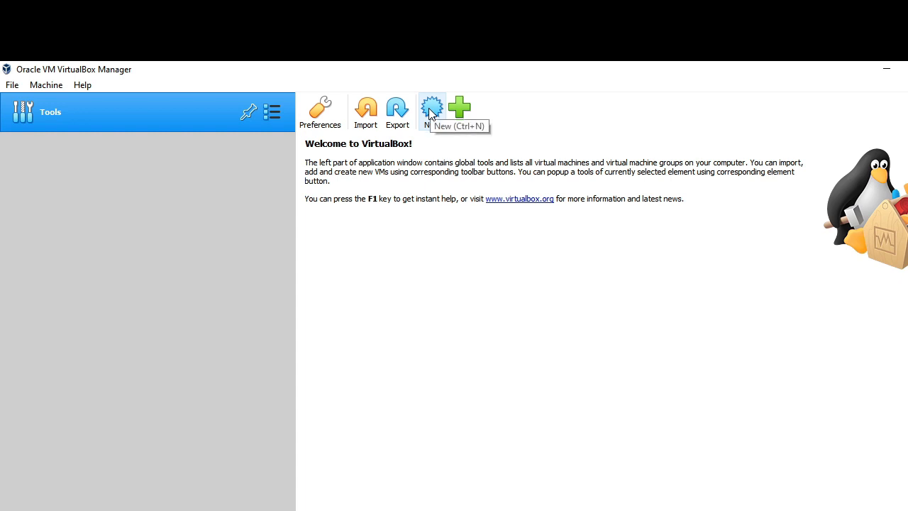
Step: Start a new VM named 'puppy linux 9.5' and keep the 1024 MB memory size
click(430, 112)
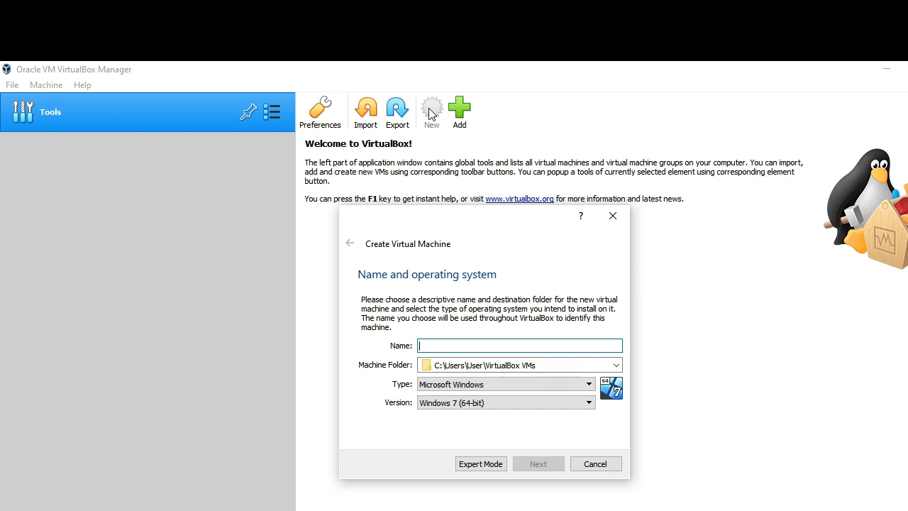
text(pu)
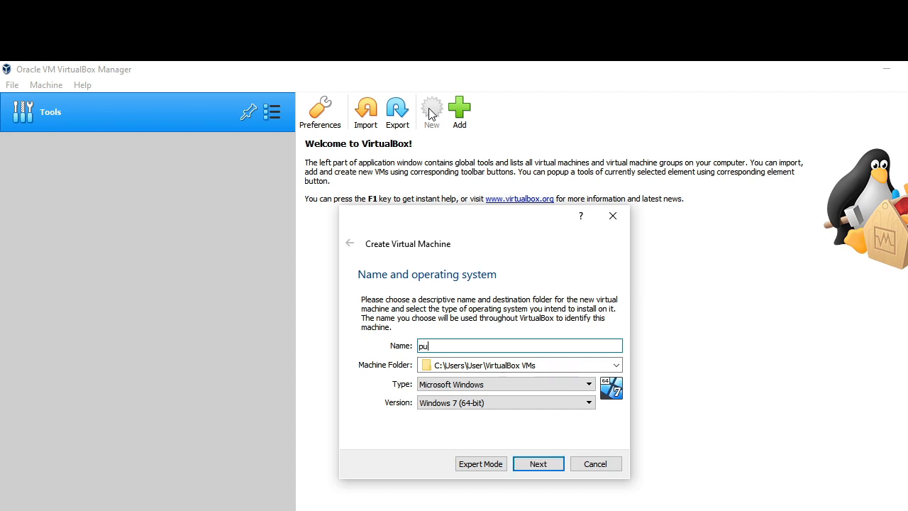
text(ppy linux )
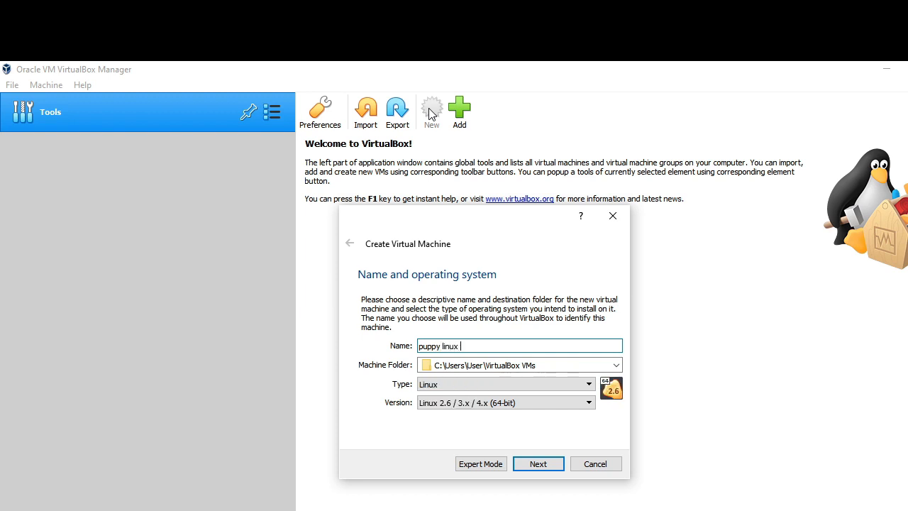
text(9.5)
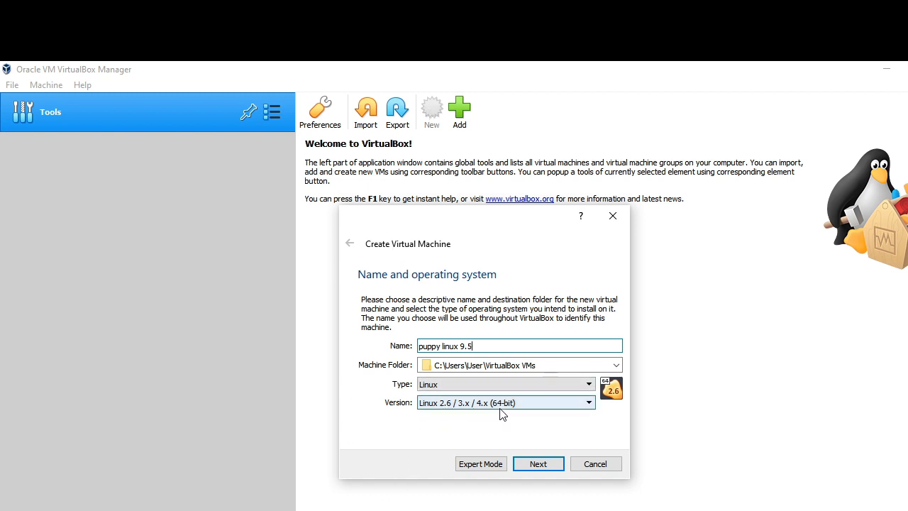
click(536, 468)
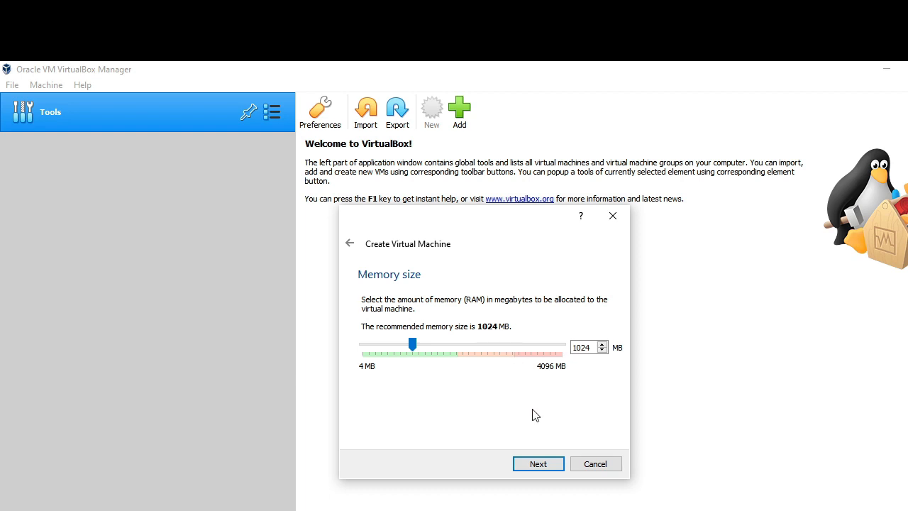
click(539, 464)
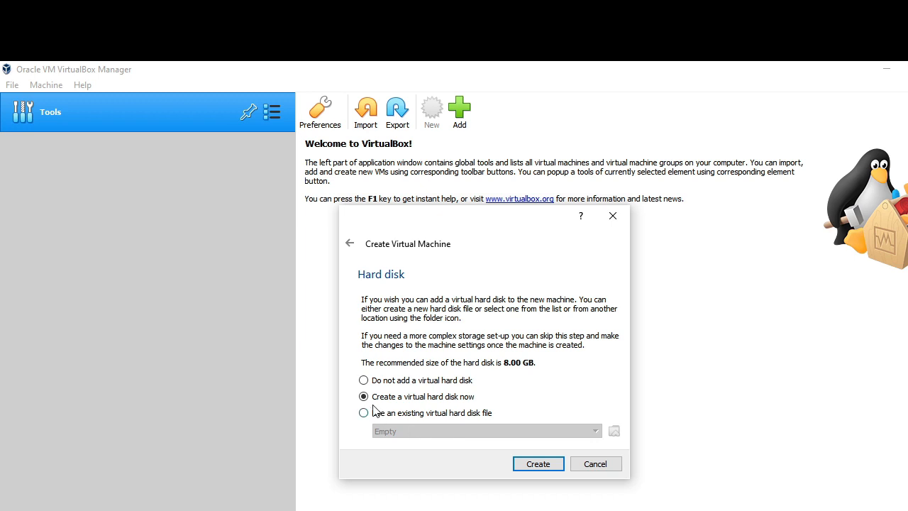
Step: Create a dynamically allocated 8.00 GB VDI hard disk to finish the machine
click(528, 468)
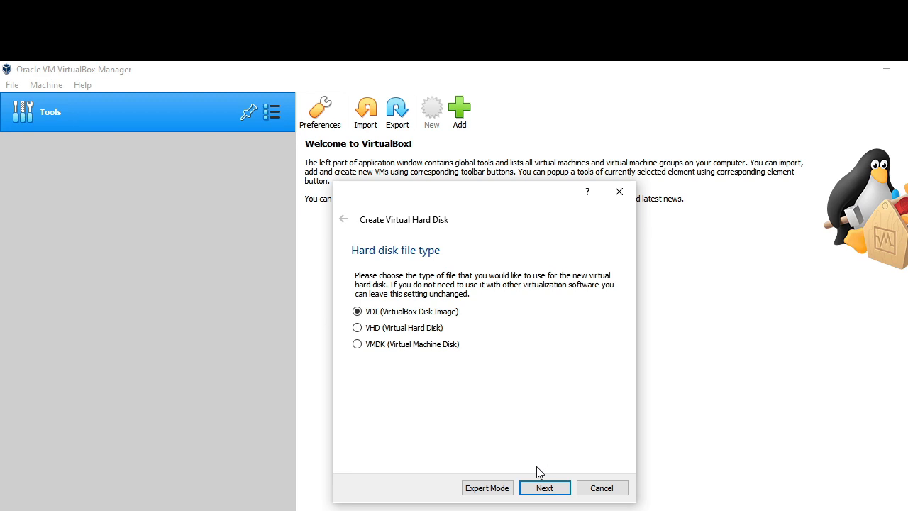
click(538, 490)
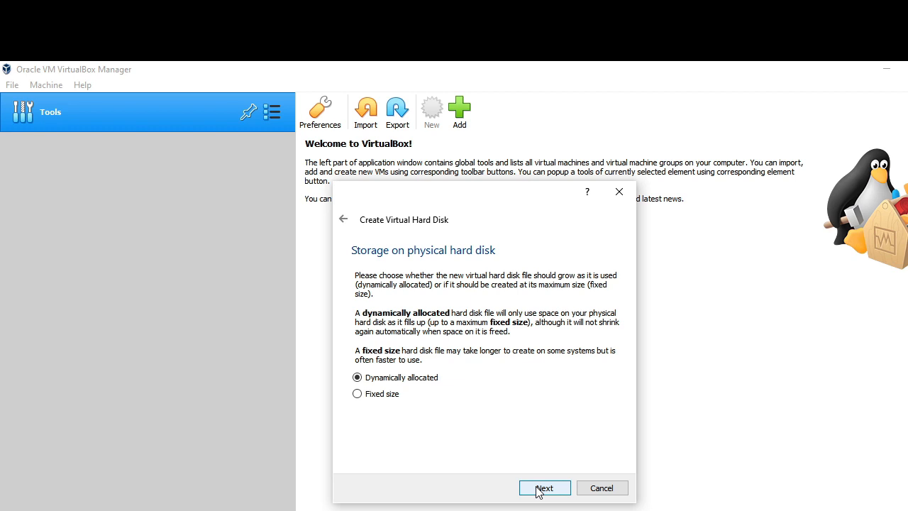
click(539, 490)
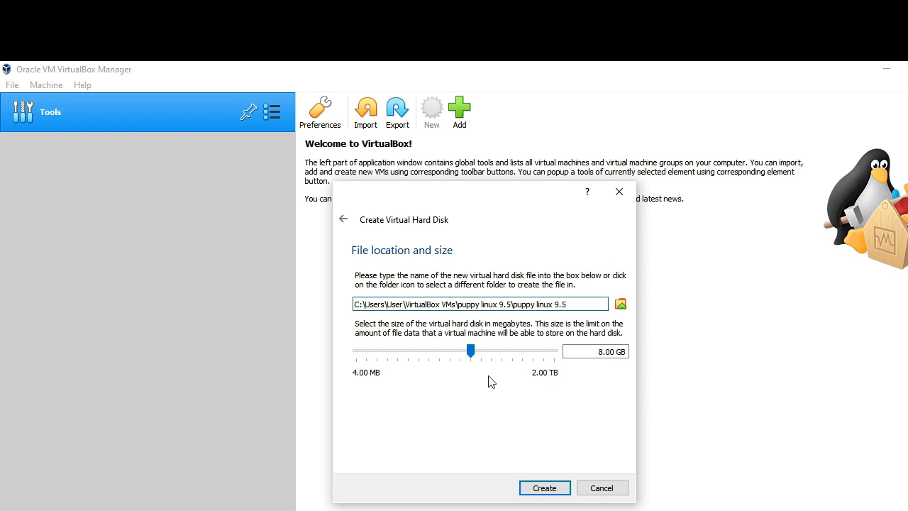
click(538, 488)
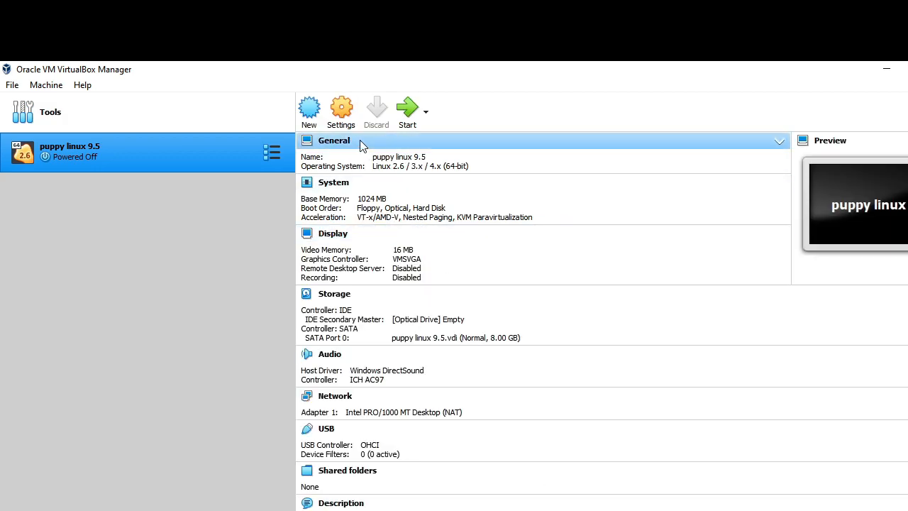
Step: Move Optical above Floppy in the puppy linux 9.5 System boot order
click(347, 120)
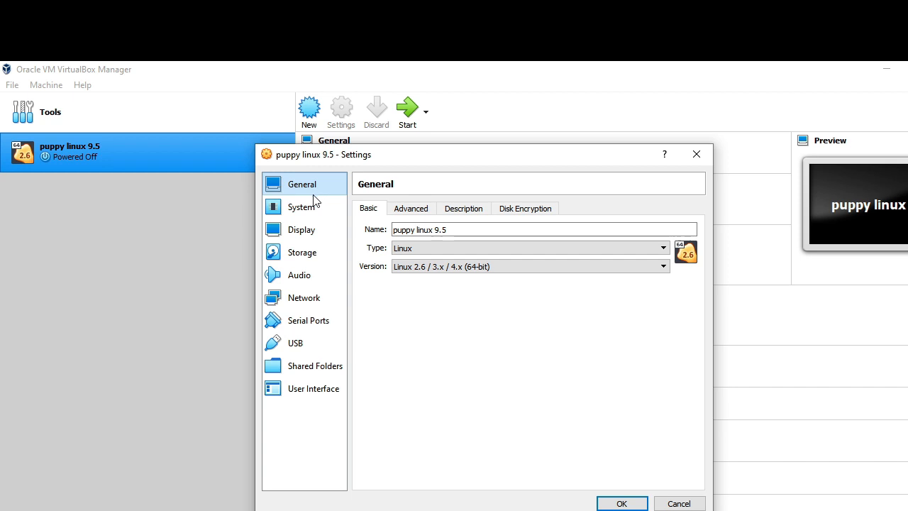
click(301, 213)
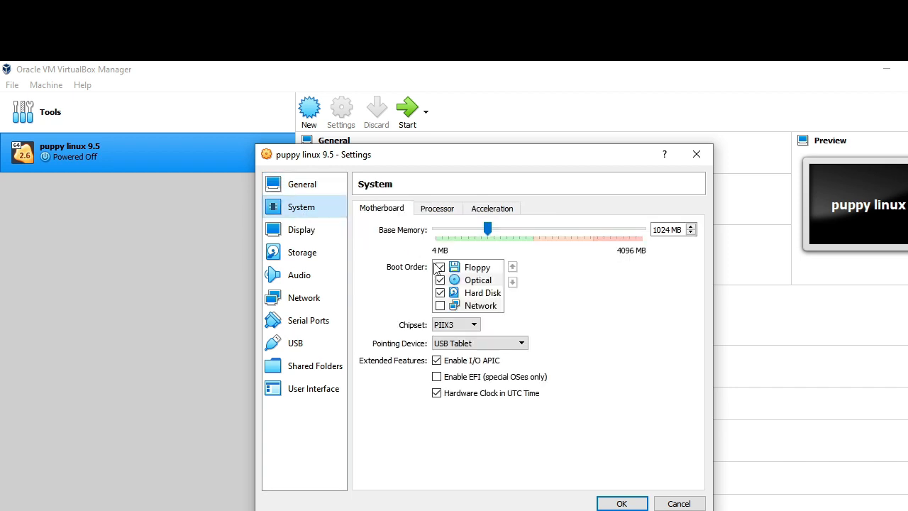
click(461, 282)
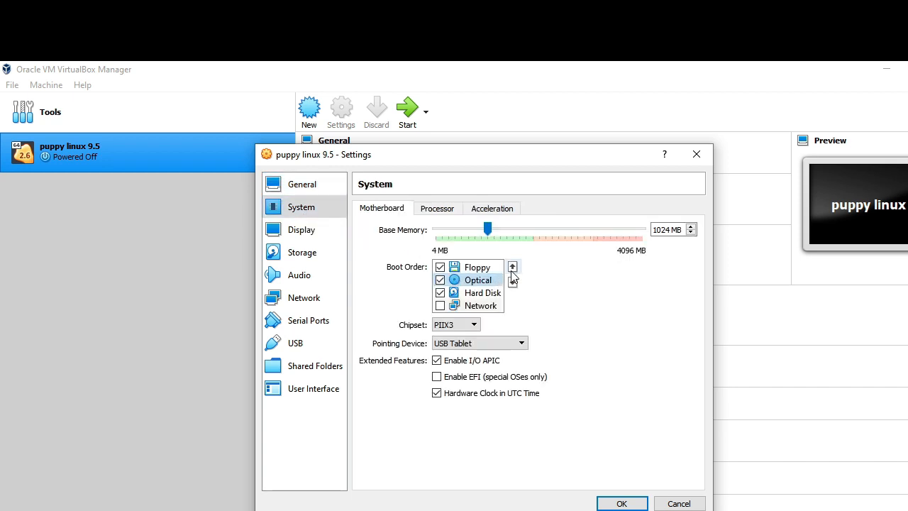
click(512, 268)
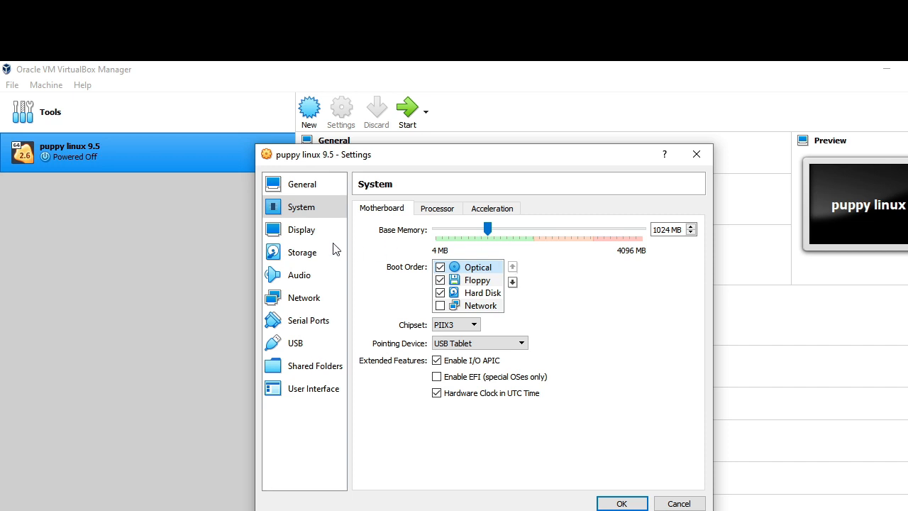
click(284, 253)
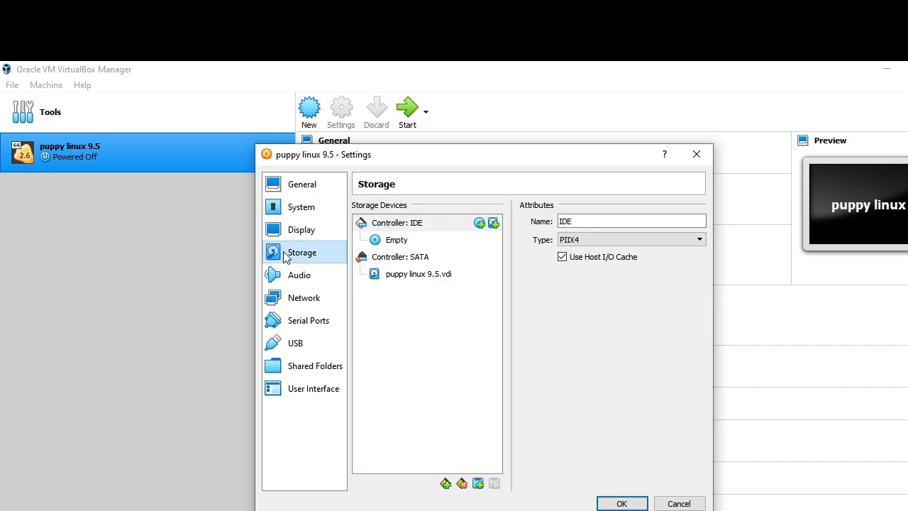
Step: Mount fossapup64-9.5.iso from the YANG FIX OS folder in the optical drive and save
click(390, 245)
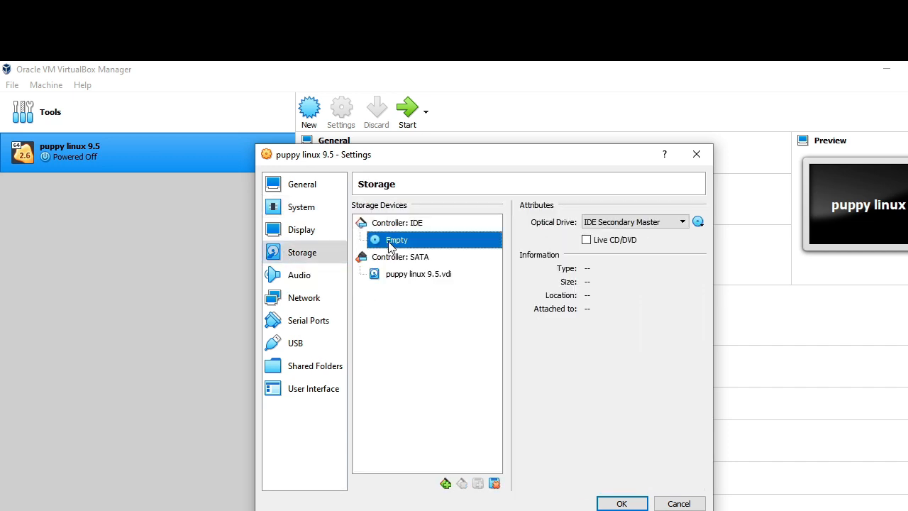
click(699, 220)
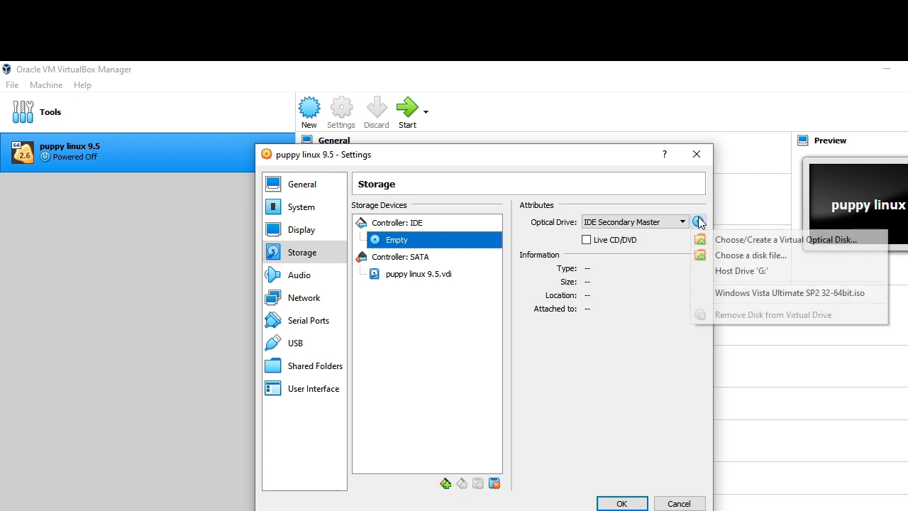
click(718, 259)
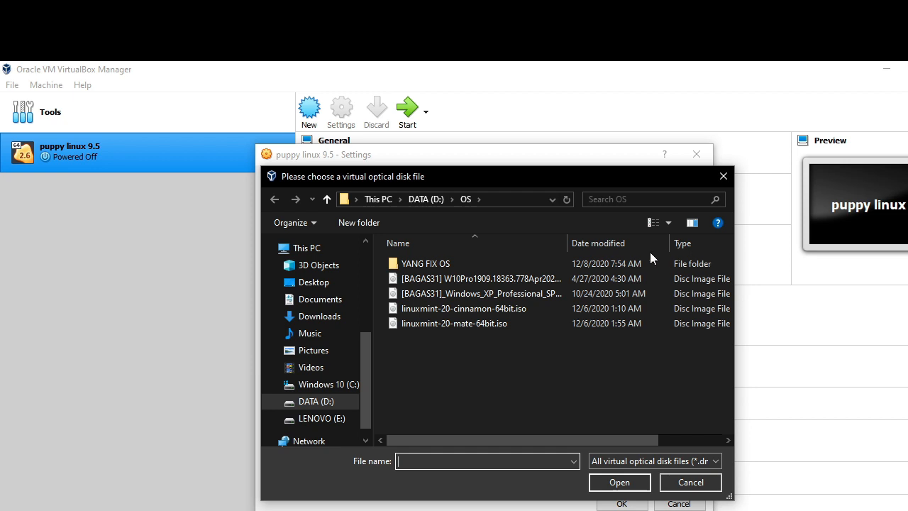
click(595, 263)
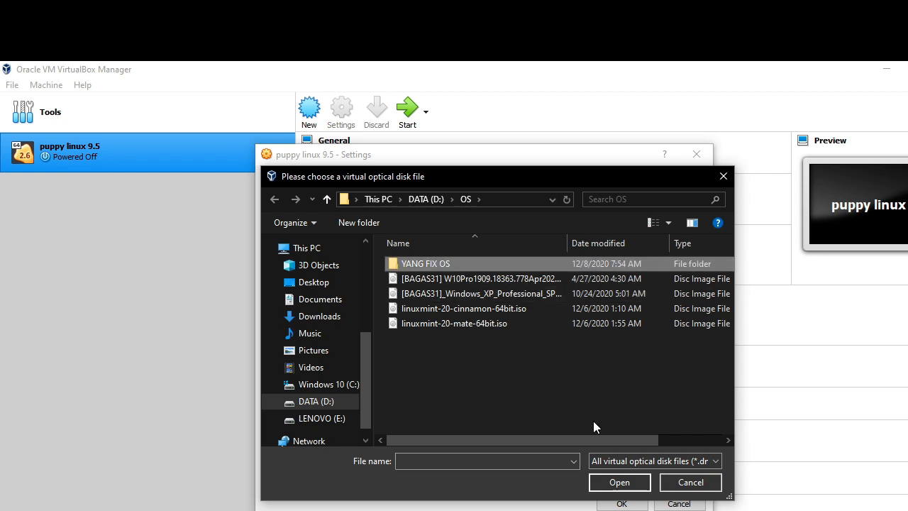
click(619, 482)
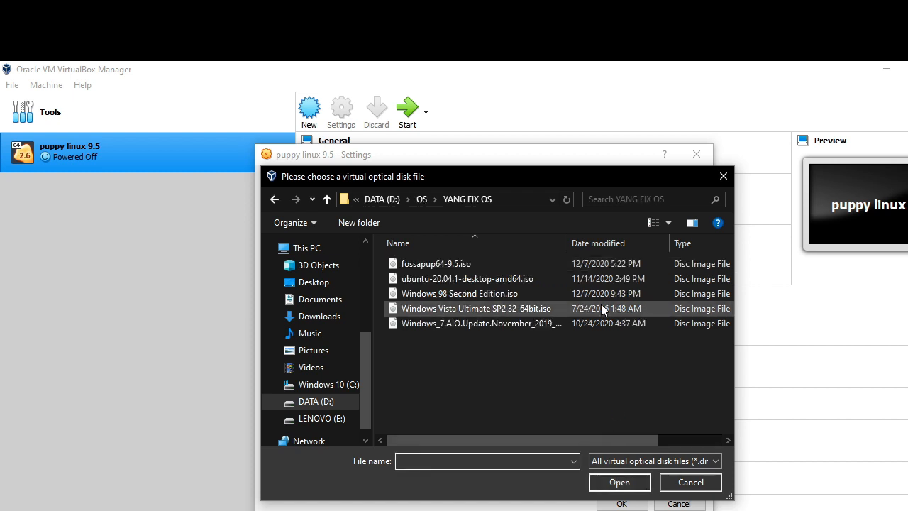
click(579, 268)
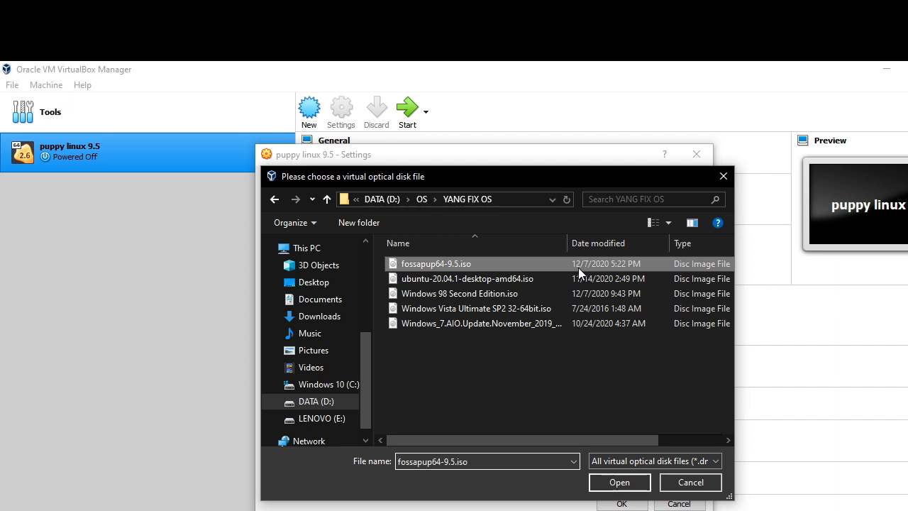
click(619, 482)
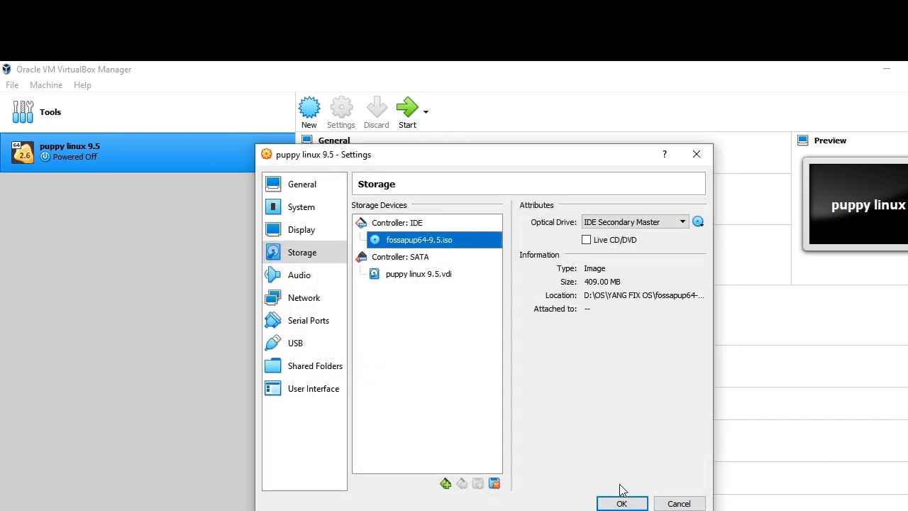
click(616, 504)
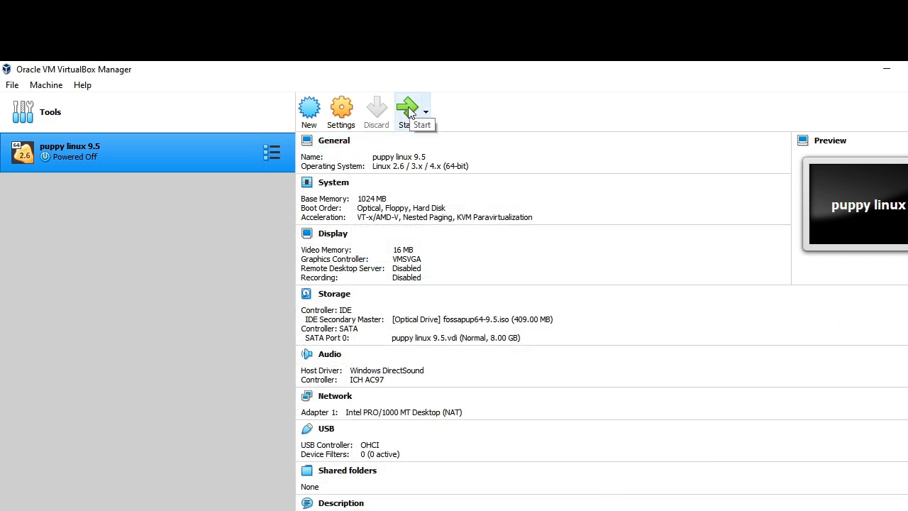
Step: Start the machine with fossapup64-9.5.iso selected as the start-up disk
click(409, 112)
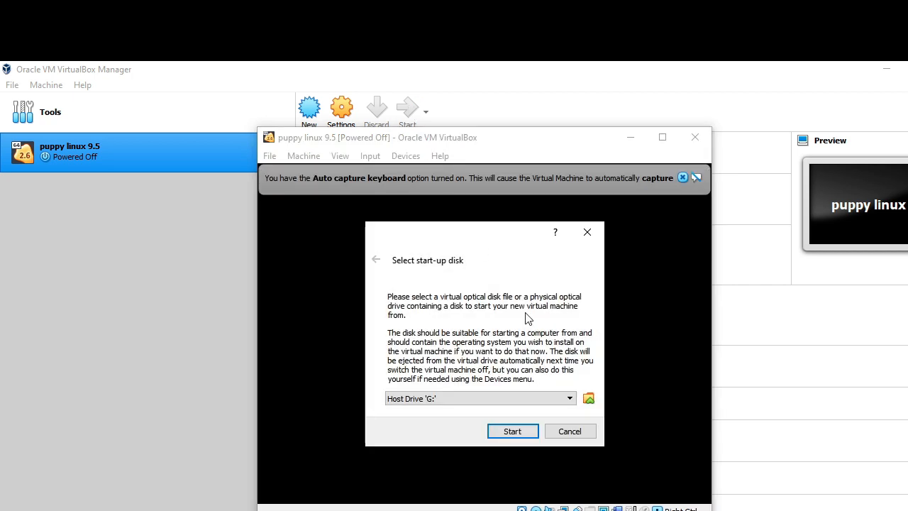
click(500, 397)
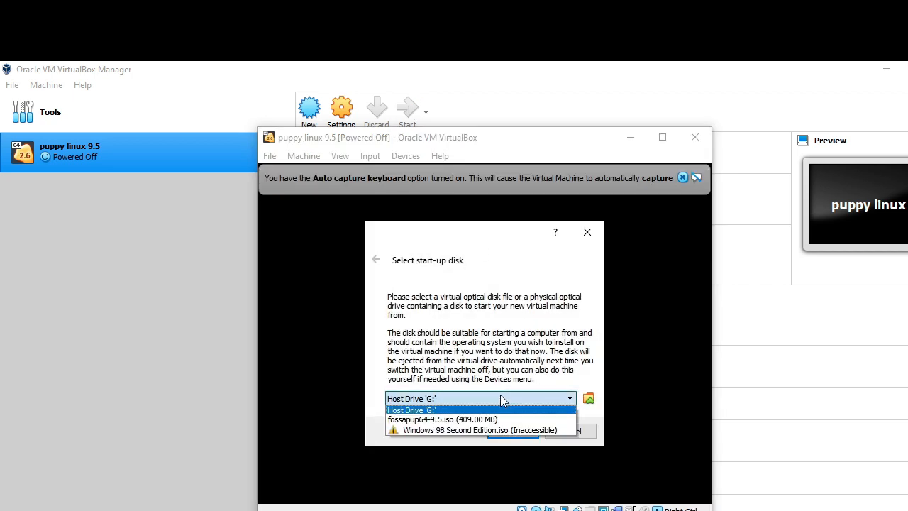
click(472, 418)
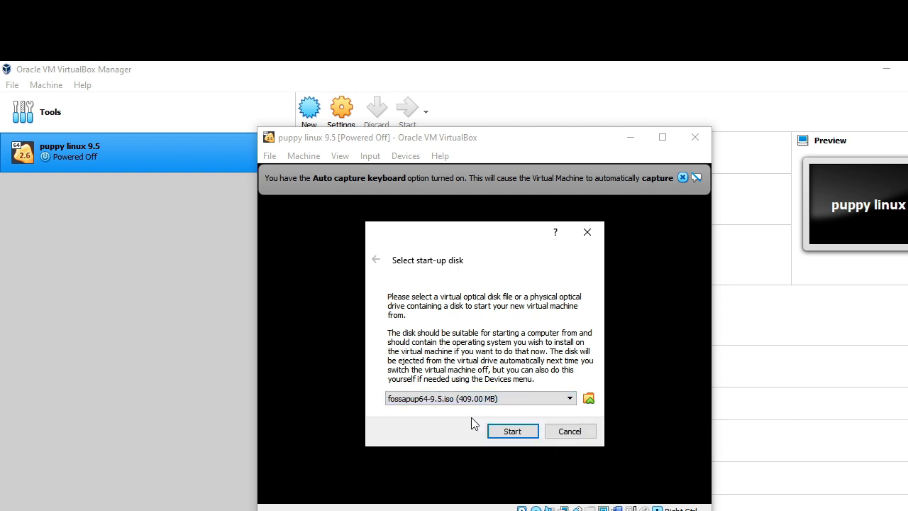
click(506, 434)
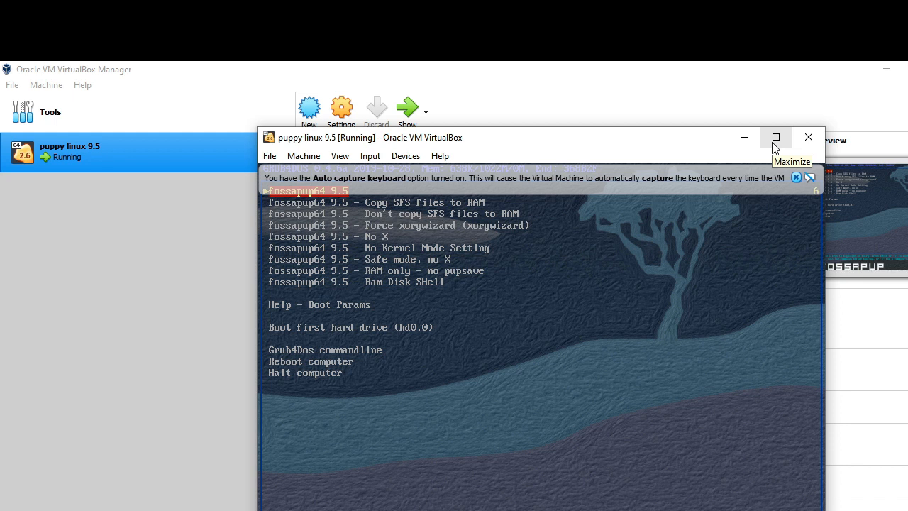
Step: Maximize the VM window while Puppy boots to its Quick Setup
click(775, 138)
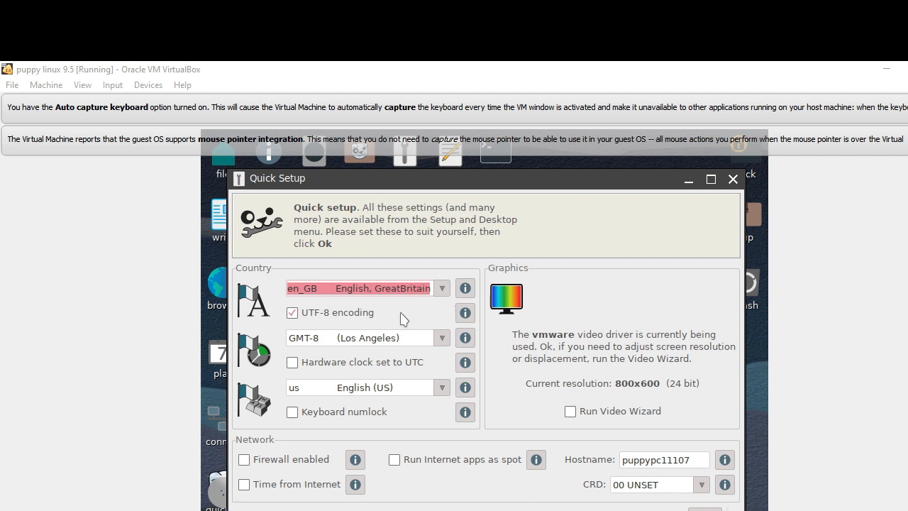
Step: Choose Indonesian, Indonesia (id_ID) and GMT+7 (Bangkok, Jakarta) in Quick Setup and apply
click(440, 290)
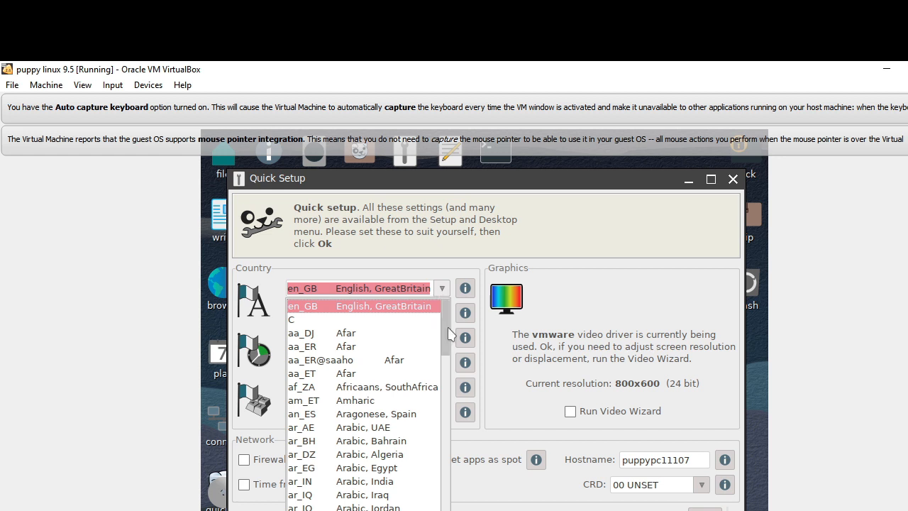
drag(449, 334, 445, 432)
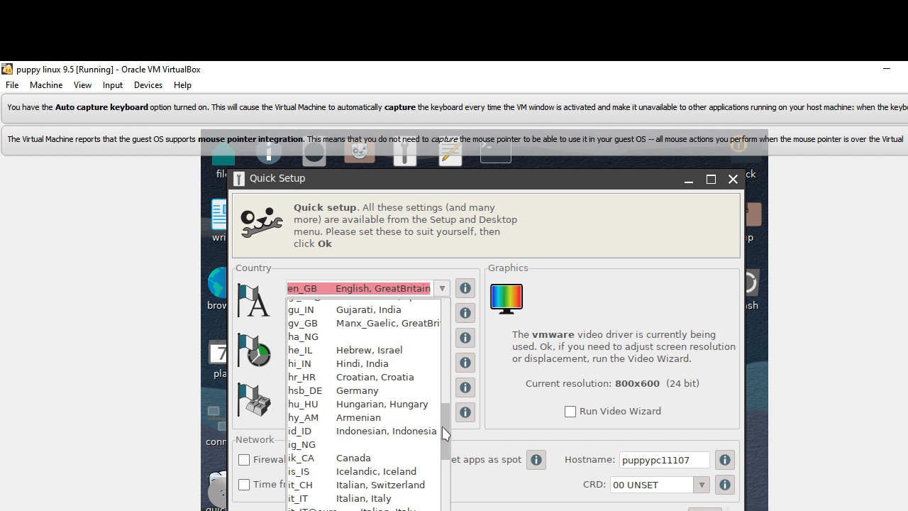
click(414, 433)
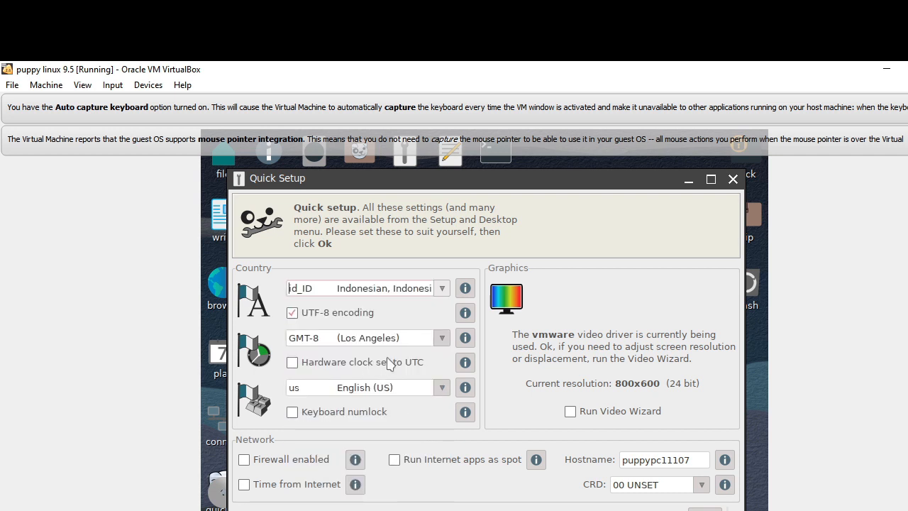
click(441, 339)
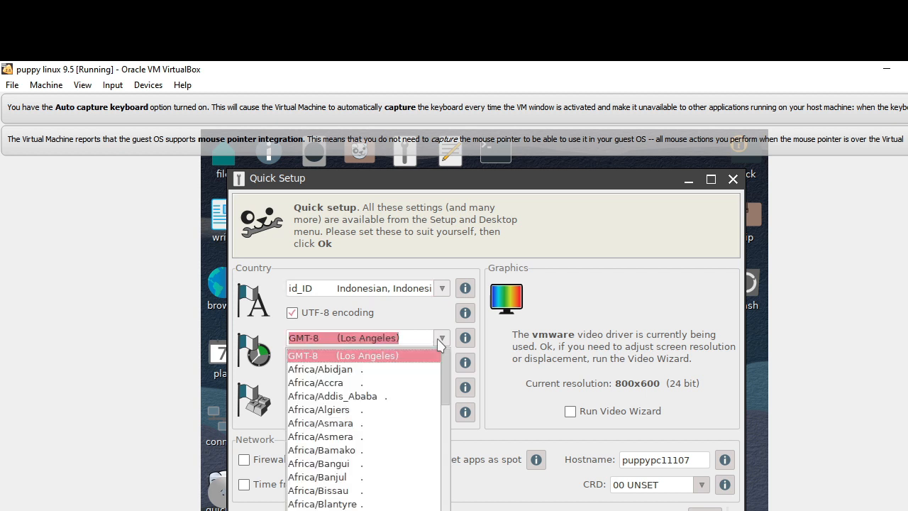
drag(448, 375, 447, 494)
scroll(446, 490, down, 2)
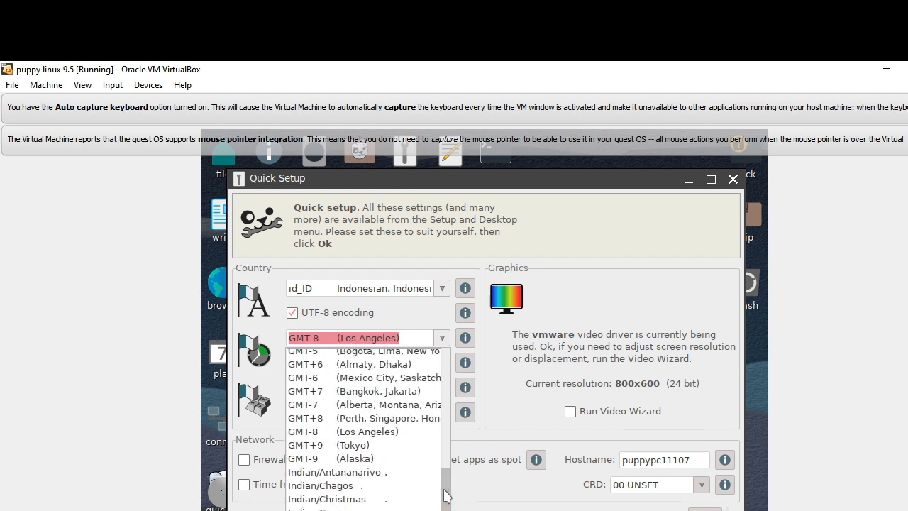
click(406, 391)
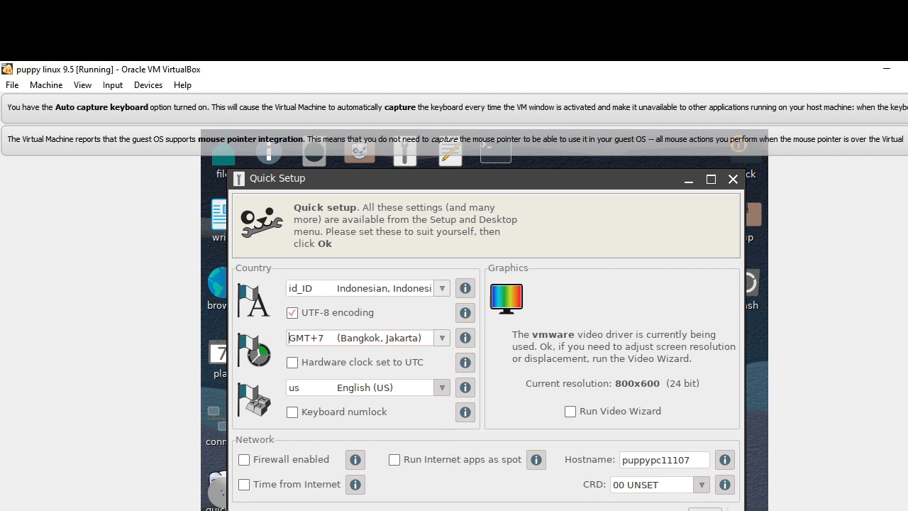
click(704, 509)
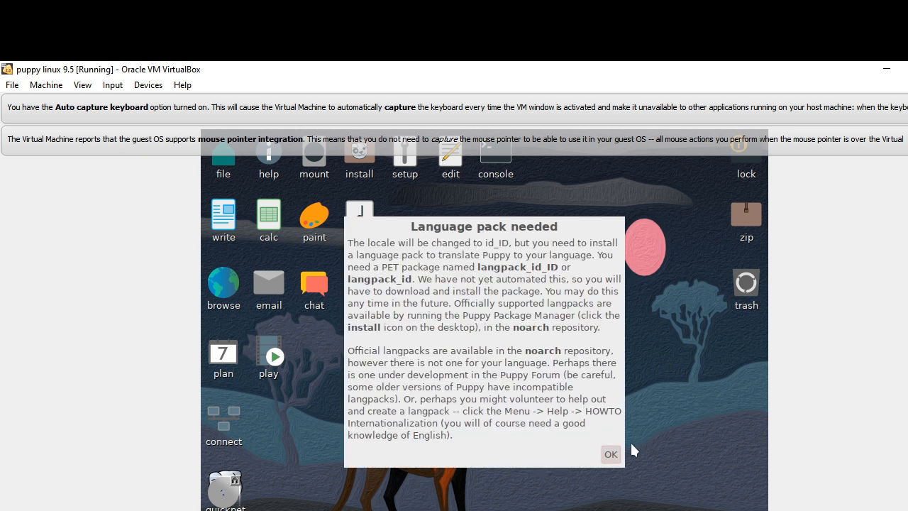
Step: Dismiss the language pack notice, Restart X so Indonesian applies, then close the fossapup64 Welcome window
click(609, 454)
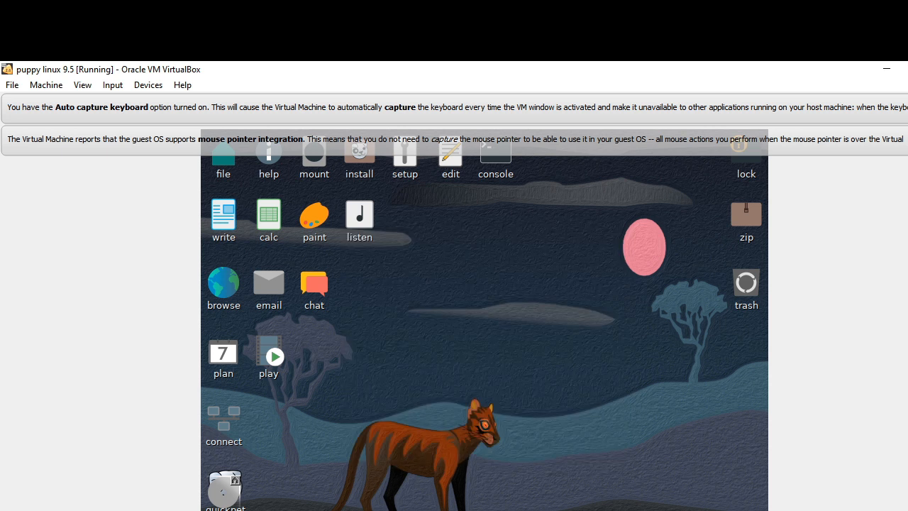
click(216, 510)
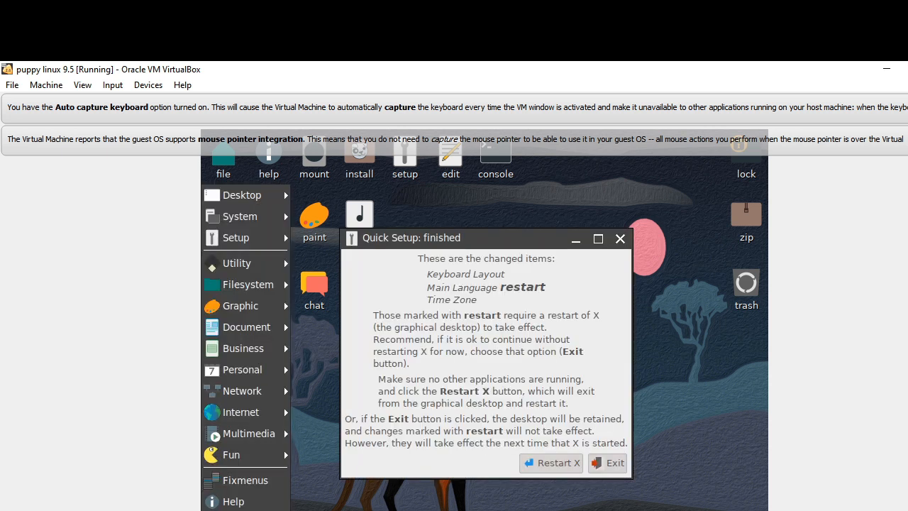
click(460, 492)
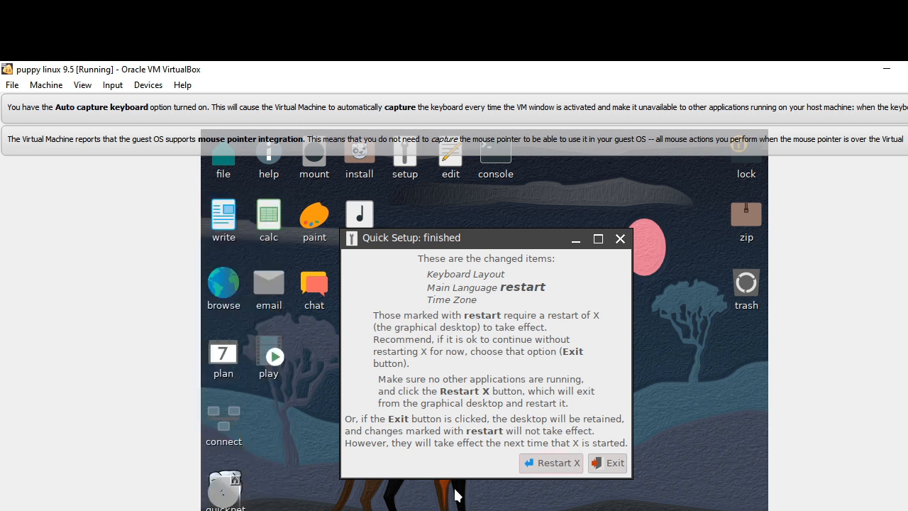
click(537, 469)
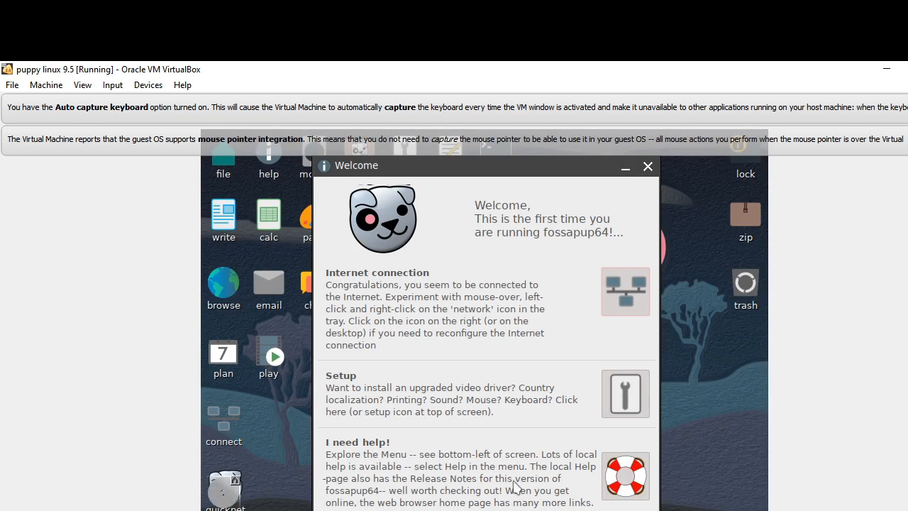
click(647, 167)
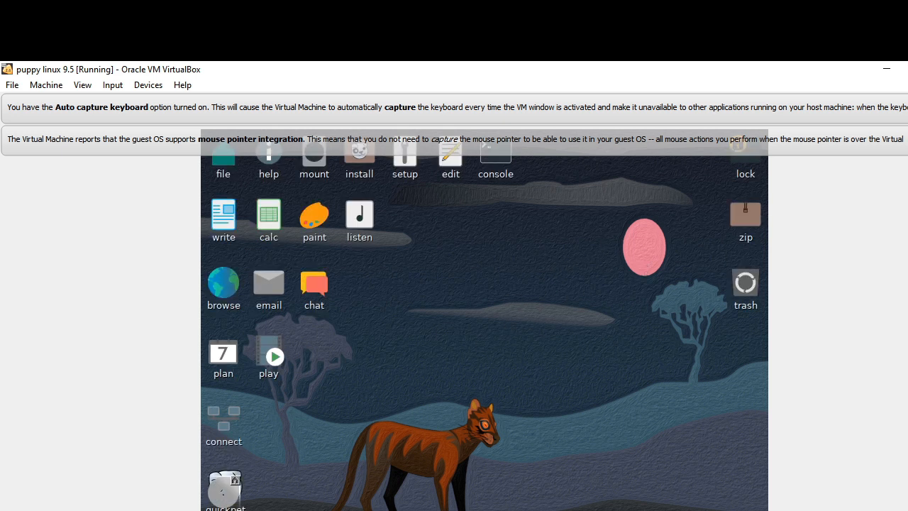
Step: Open Puppy's start menu from the Menu button at the bottom-left of the guest desktop
click(216, 509)
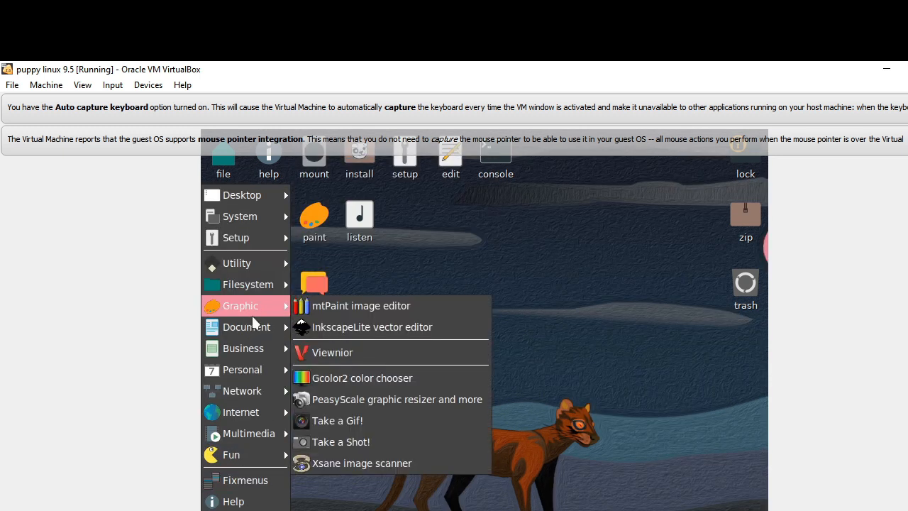
click(253, 480)
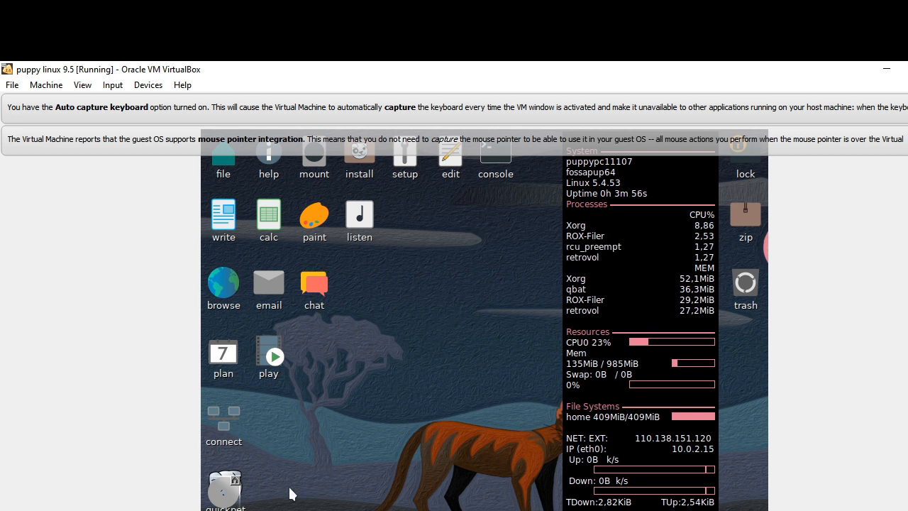
click(216, 510)
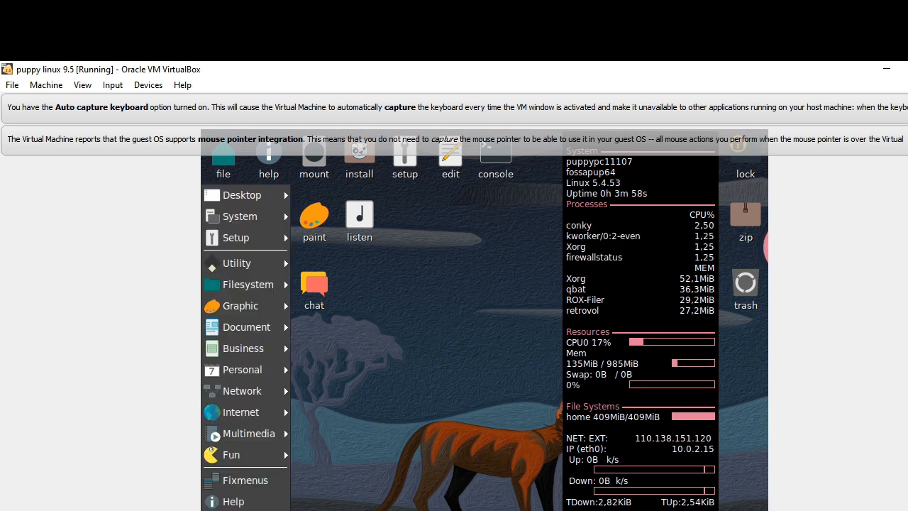
Step: Shut Puppy down via Exit > Shut Down, choosing SAVE and Continue, then dismiss the 'No suitable partitions' notice
click(237, 510)
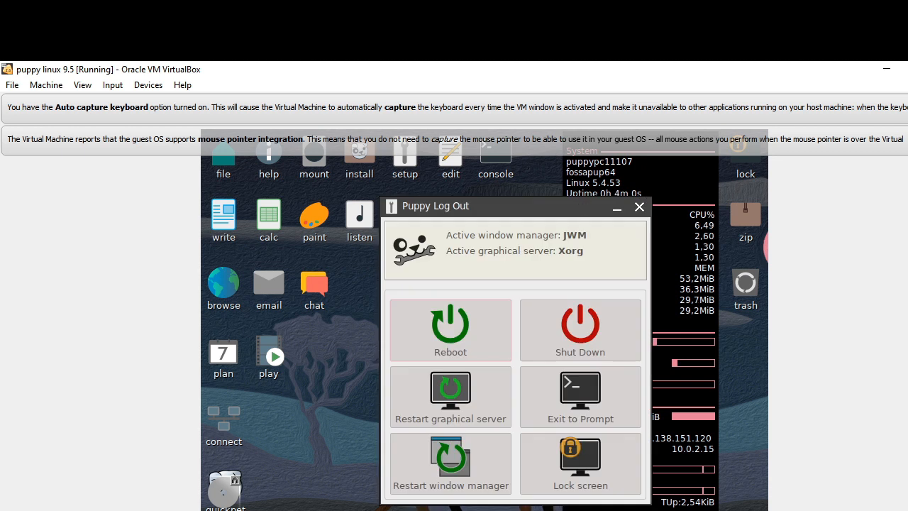
click(576, 330)
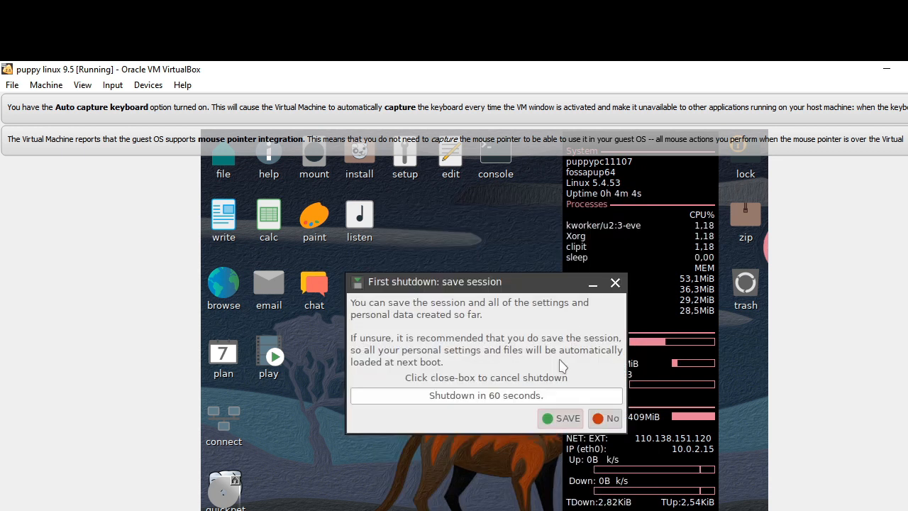
click(550, 418)
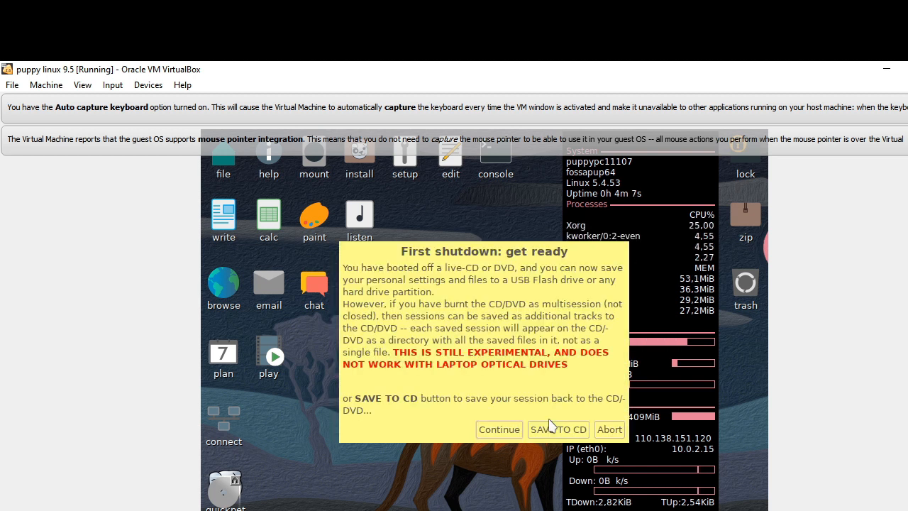
click(508, 429)
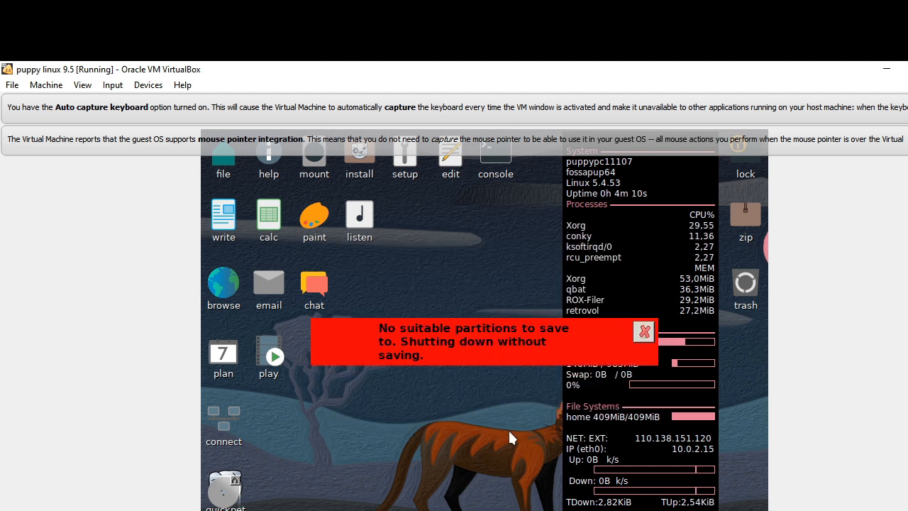
click(643, 333)
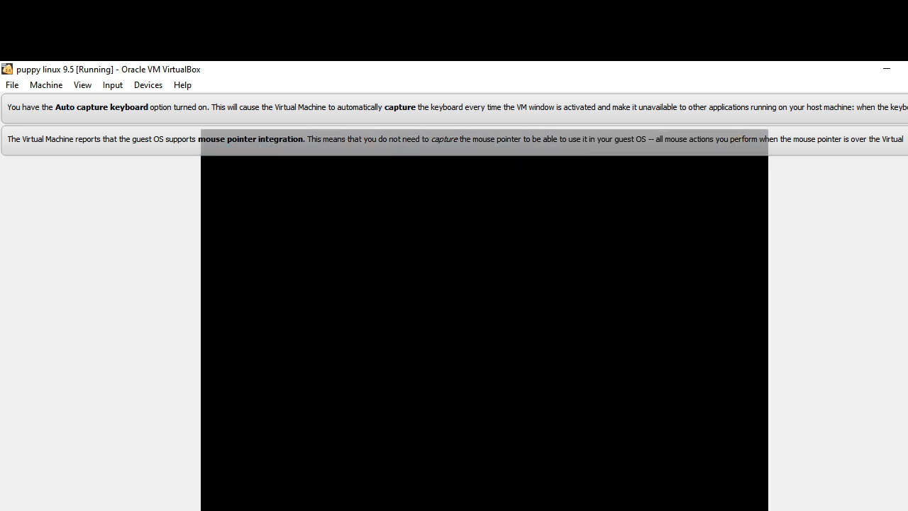